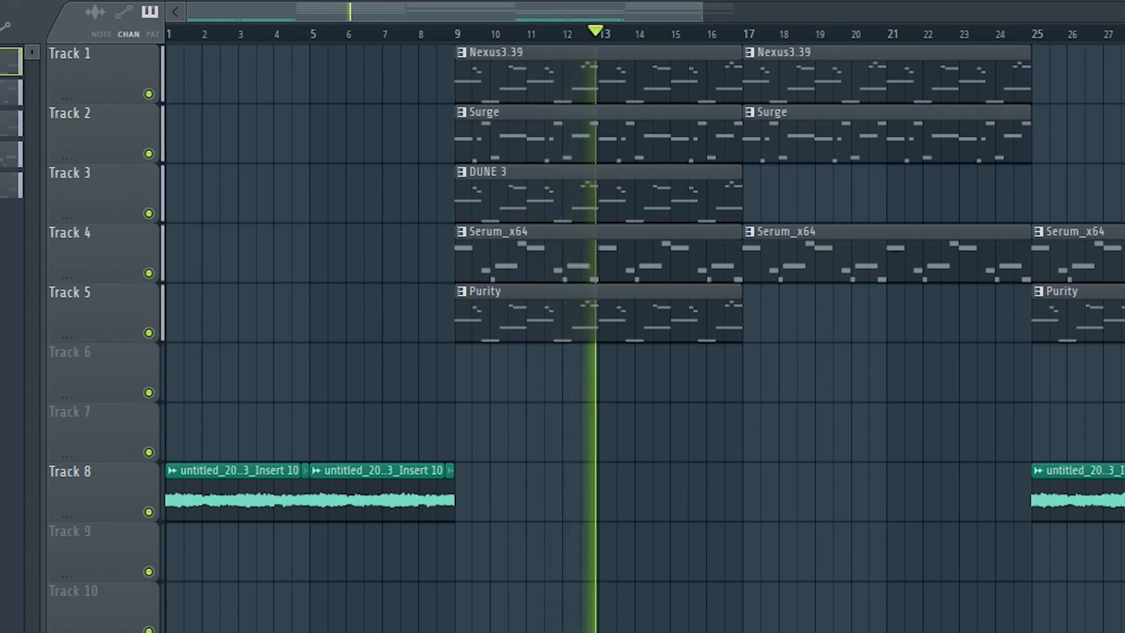
- Stop playback and mark bars 9 to 17 of the playlist as the time selection
{"action": "key", "text": "space"}
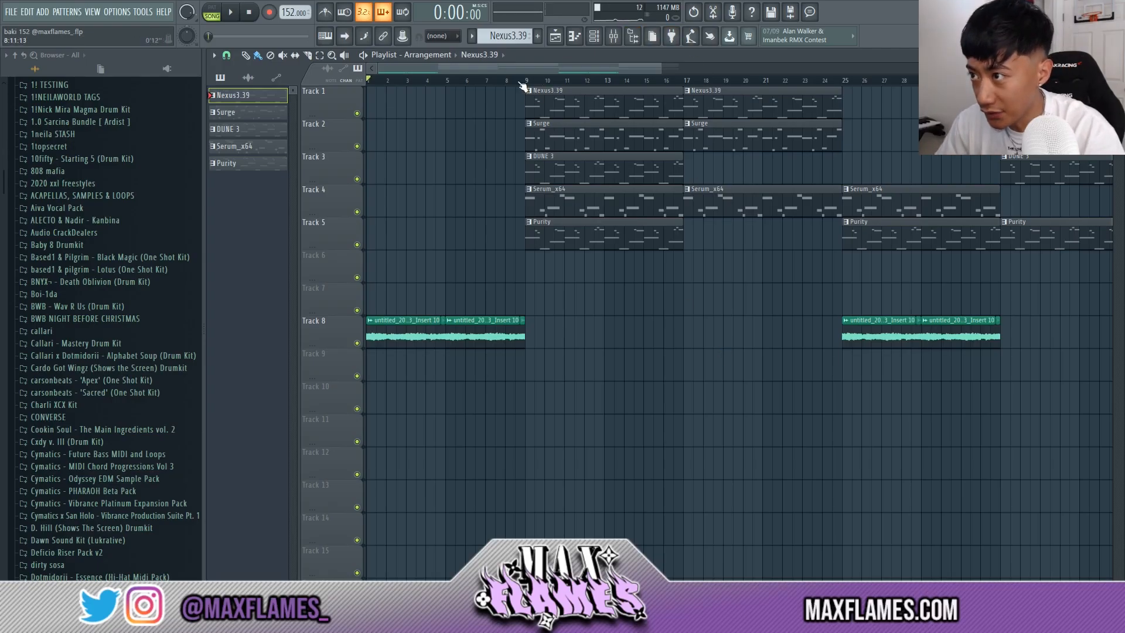
{"action": "left_click_drag", "start_coordinate": [527, 84], "coordinate": [684, 85]}
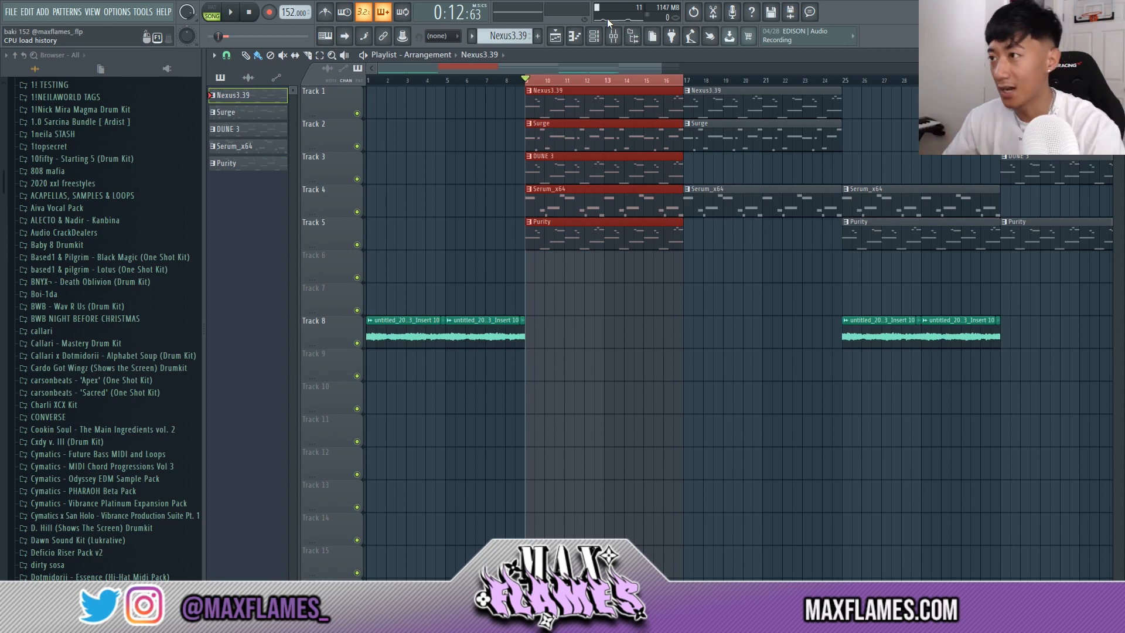
- Open the Nexus3.39 pattern's notes in the piano roll and view the preset loaded in its Nexus synth
{"action": "left_click", "coordinate": [613, 35]}
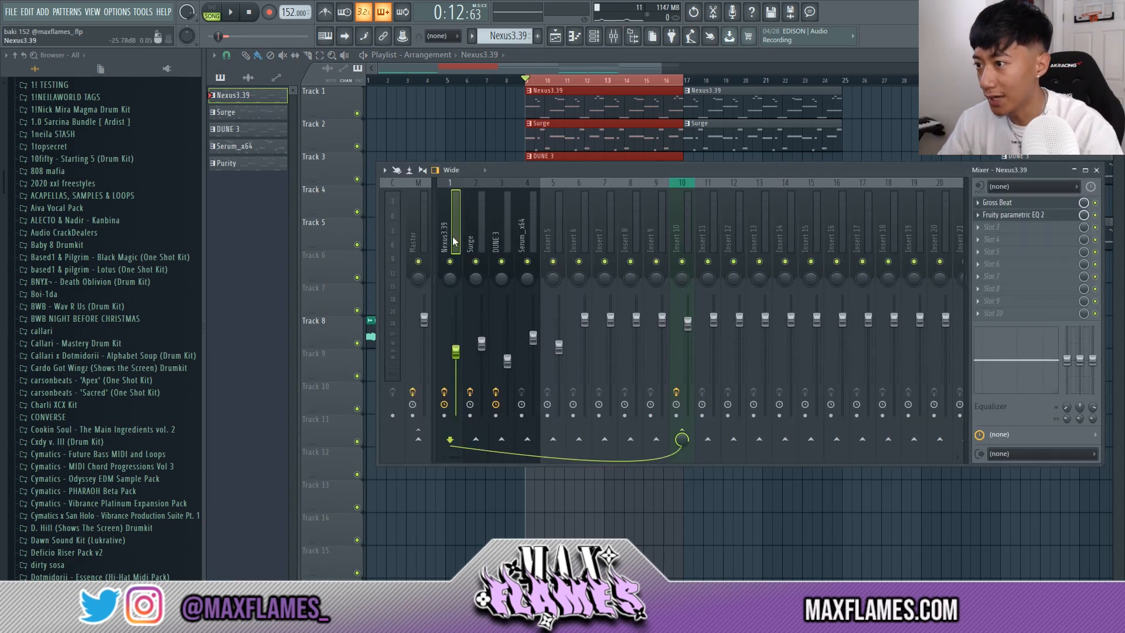
{"action": "double_click", "coordinate": [610, 109]}
{"action": "left_click", "coordinate": [613, 36]}
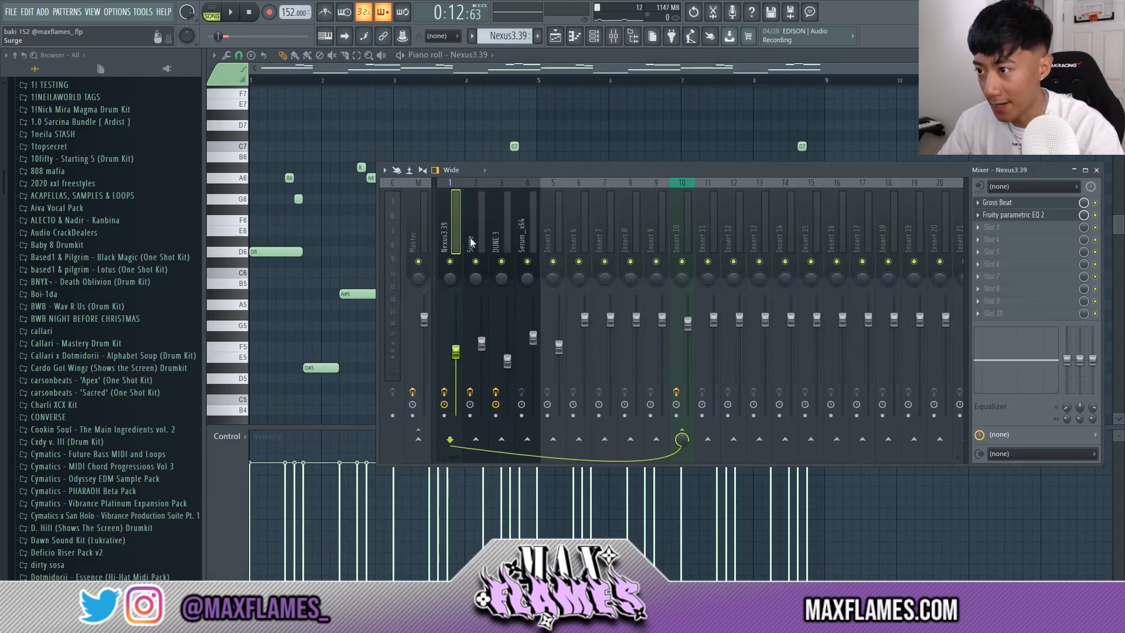
{"action": "left_click", "coordinate": [602, 39]}
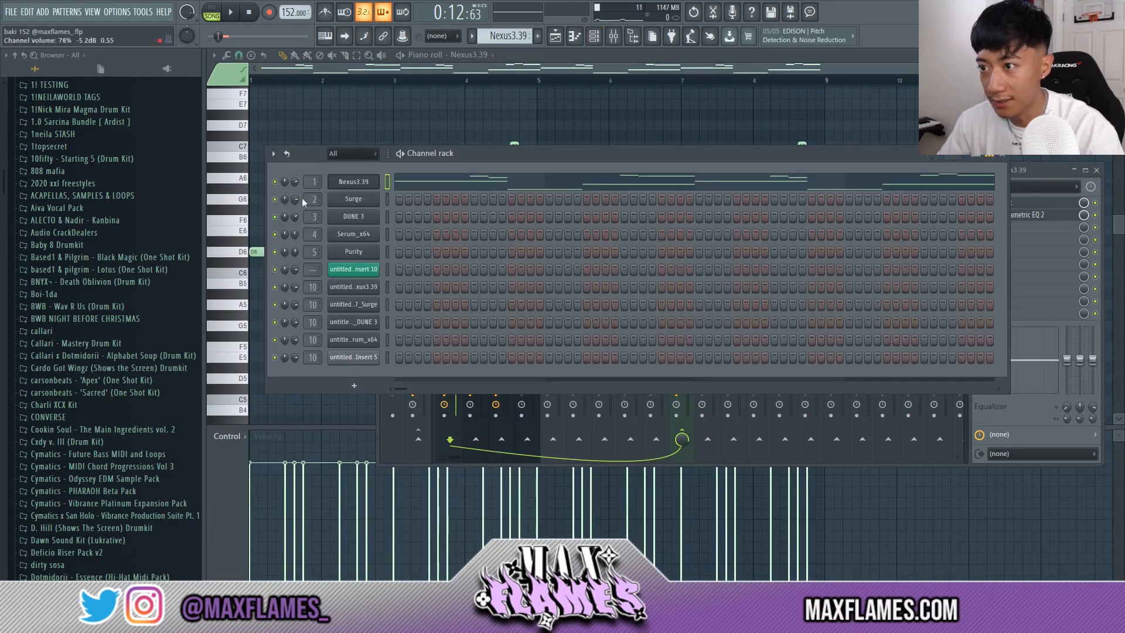
{"action": "left_click", "coordinate": [354, 182]}
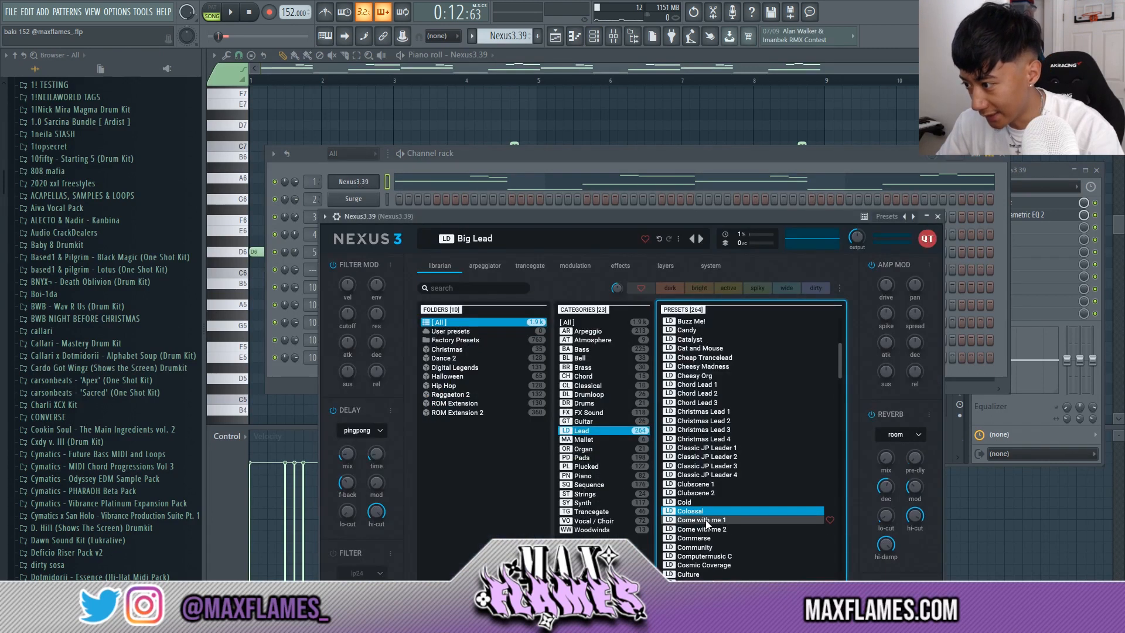
{"action": "left_click", "coordinate": [600, 130]}
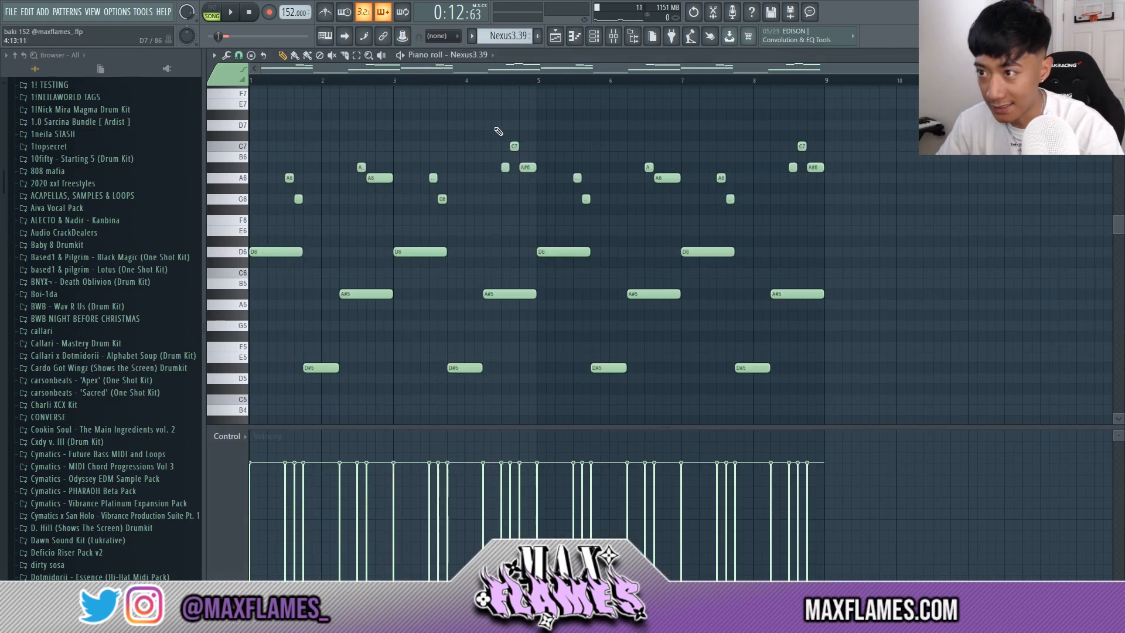
- Play back the Nexus3.39 melody and examine its notes across the piano roll's octaves
{"action": "left_click", "coordinate": [615, 37]}
{"action": "key", "text": "F9"}
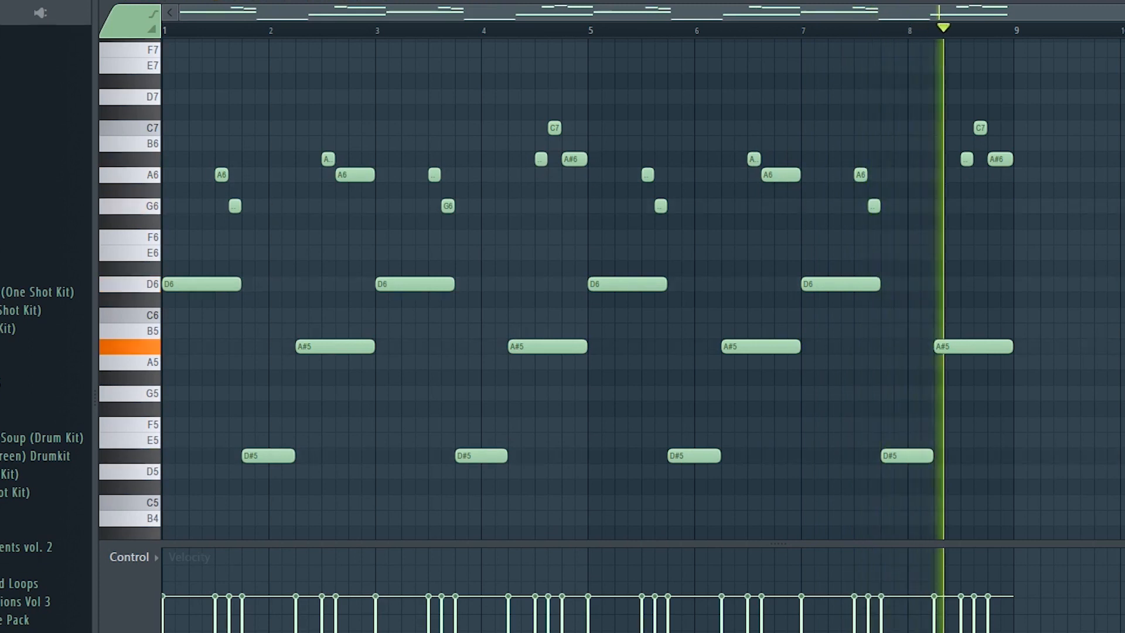
{"action": "key", "text": "space"}
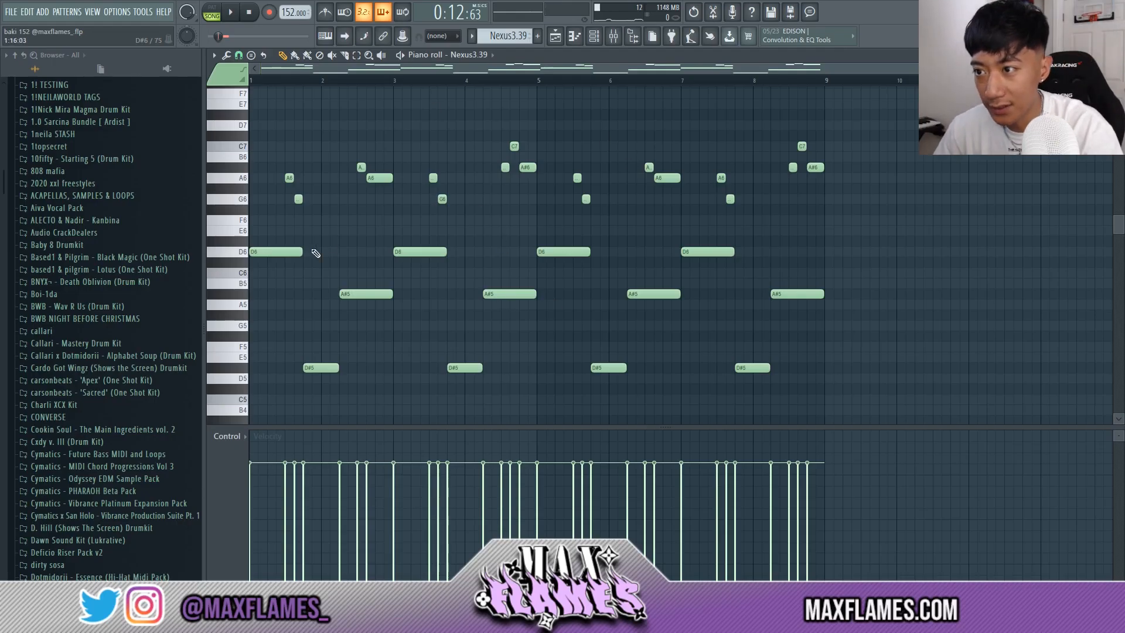
{"action": "scroll", "coordinate": [279, 232], "scroll_direction": "down", "scroll_amount": 4}
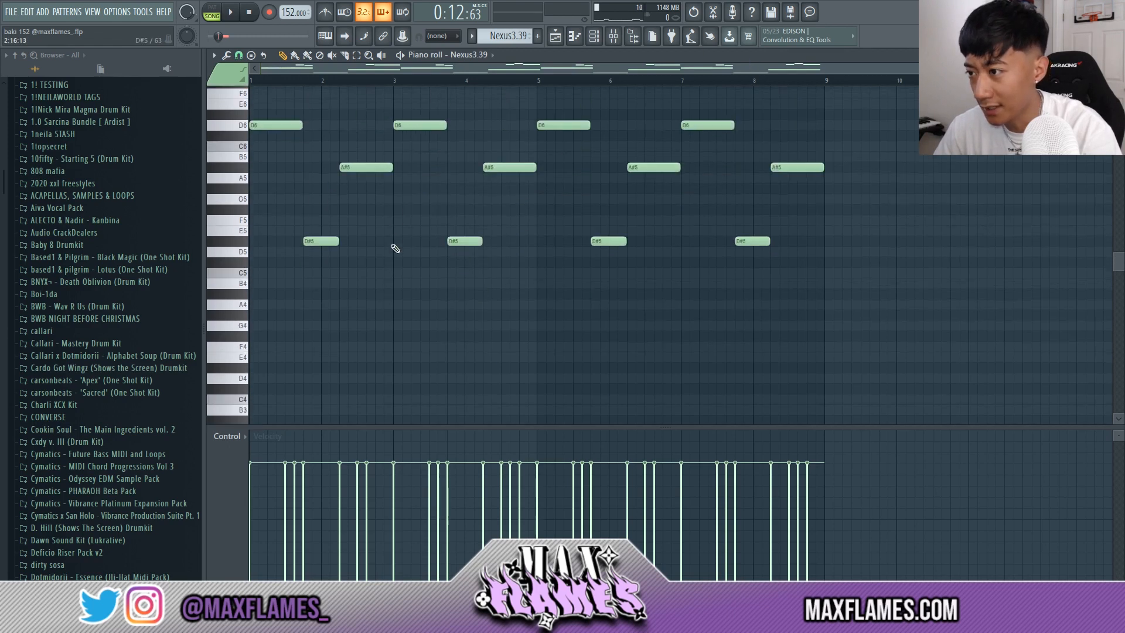
{"action": "scroll", "coordinate": [399, 238], "scroll_direction": "up", "scroll_amount": 3}
{"action": "scroll", "coordinate": [419, 220], "scroll_direction": "down", "scroll_amount": 3}
- Inspect the Gross Beat and Fruity parametric EQ 2 settings on the Nexus3.39 mixer track
{"action": "key", "text": "F9"}
{"action": "left_click", "coordinate": [1040, 204]}
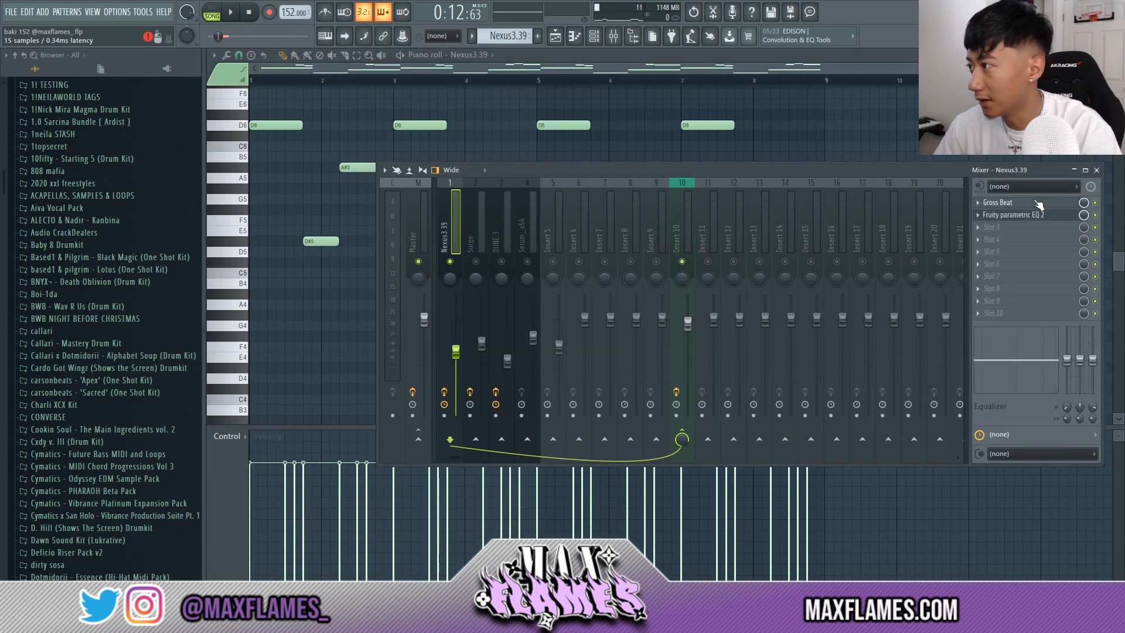
{"action": "mouse_move", "coordinate": [638, 154]}
{"action": "left_mouse_down"}
{"action": "mouse_move", "coordinate": [666, 139]}
{"action": "mouse_move", "coordinate": [639, 164]}
{"action": "left_mouse_up"}
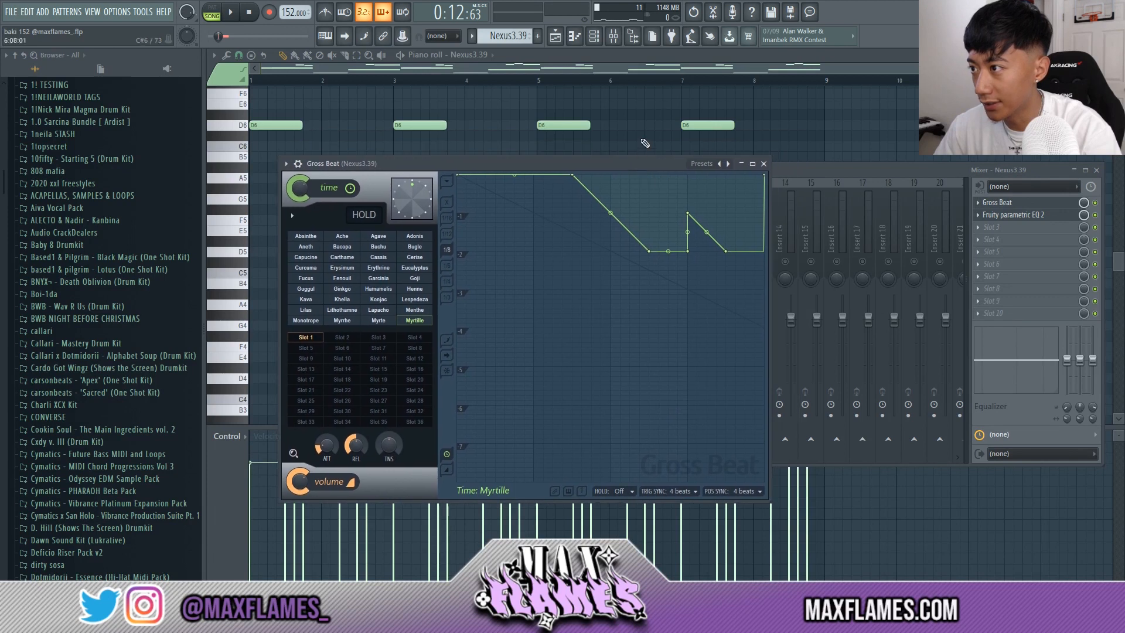
{"action": "scroll", "coordinate": [645, 141], "scroll_direction": "up", "scroll_amount": 3}
{"action": "right_click", "coordinate": [643, 140]}
{"action": "scroll", "coordinate": [516, 199], "scroll_direction": "up", "scroll_amount": 3}
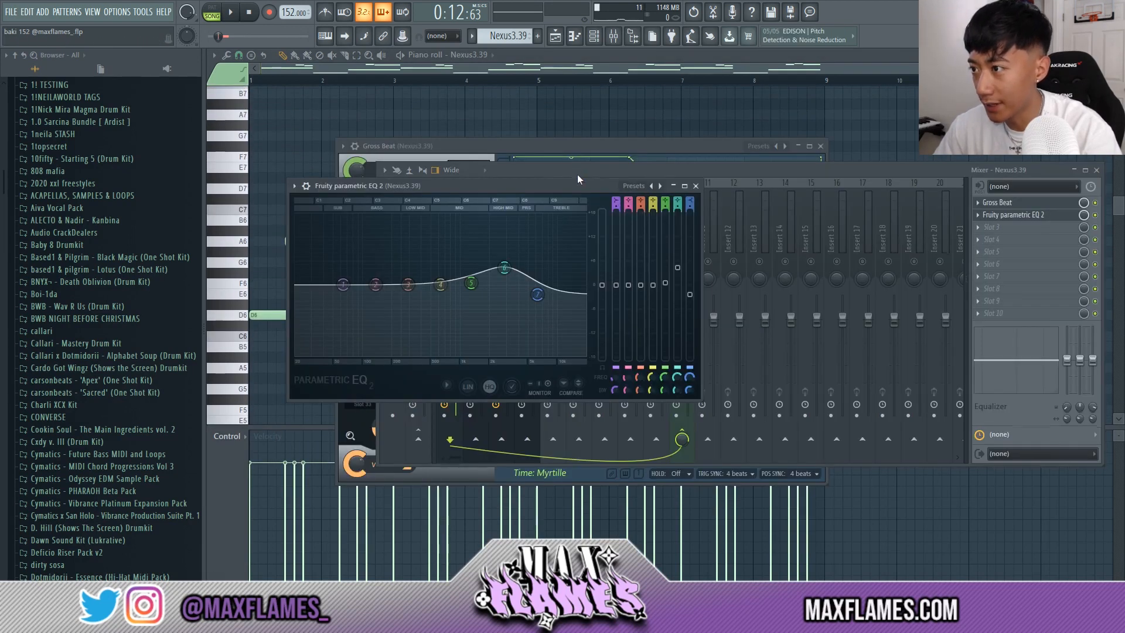
{"action": "left_click_drag", "start_coordinate": [578, 174], "coordinate": [578, 193]}
{"action": "right_click", "coordinate": [609, 124]}
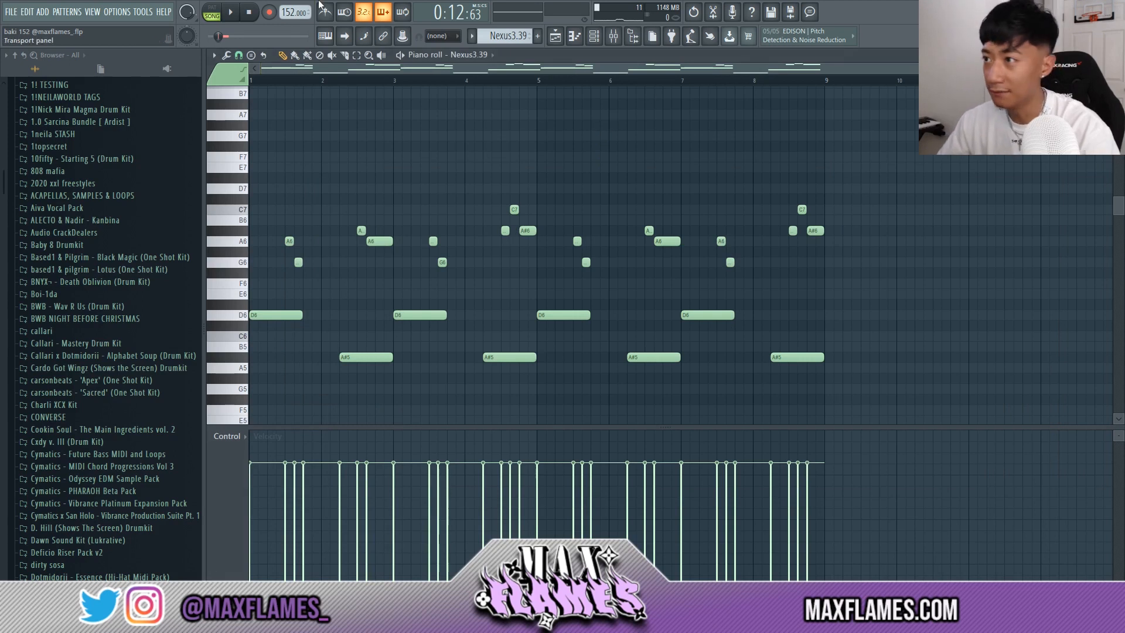
- Return to the playlist, select the Surge pattern and view the patch loaded in its Surge synth
{"action": "left_click", "coordinate": [554, 40]}
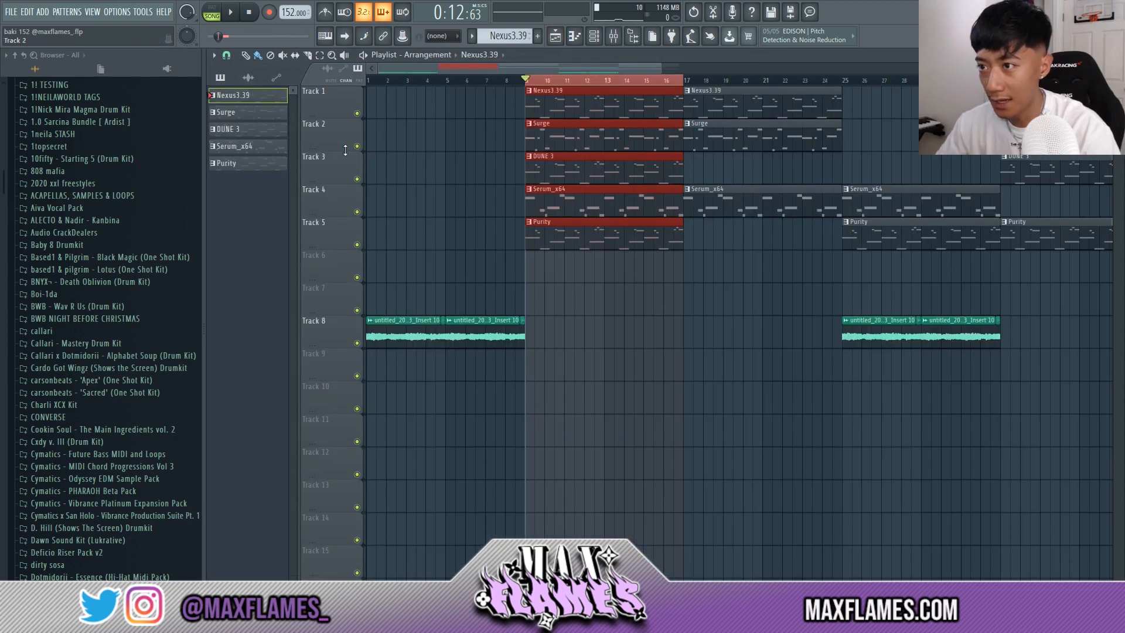
{"action": "left_click", "coordinate": [615, 36]}
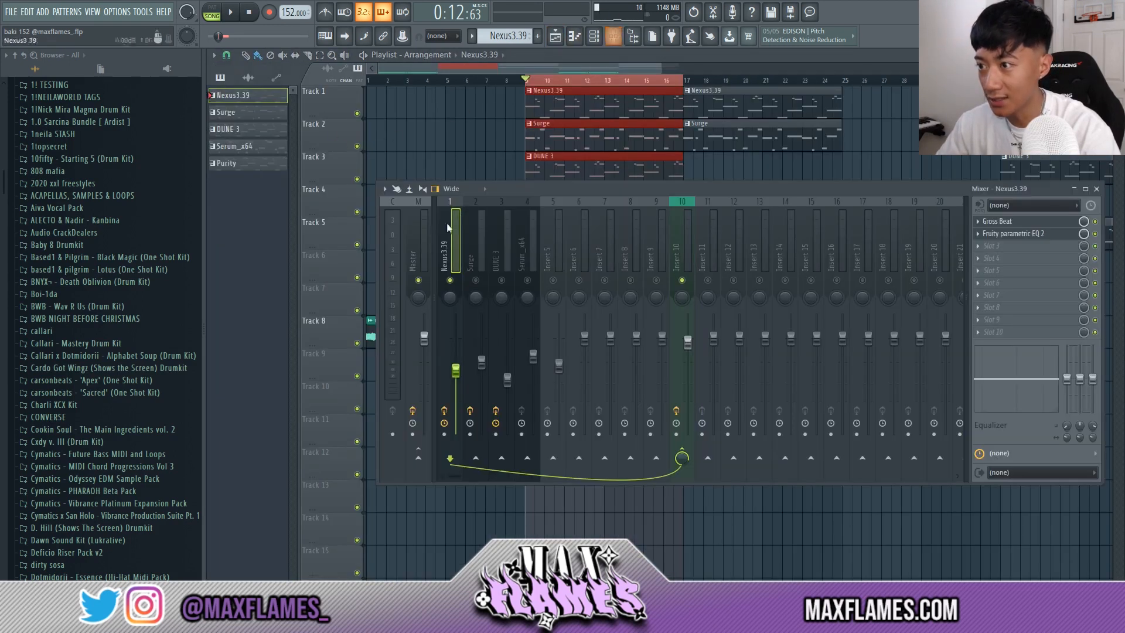
{"action": "right_click", "coordinate": [476, 281]}
{"action": "left_click", "coordinate": [598, 40]}
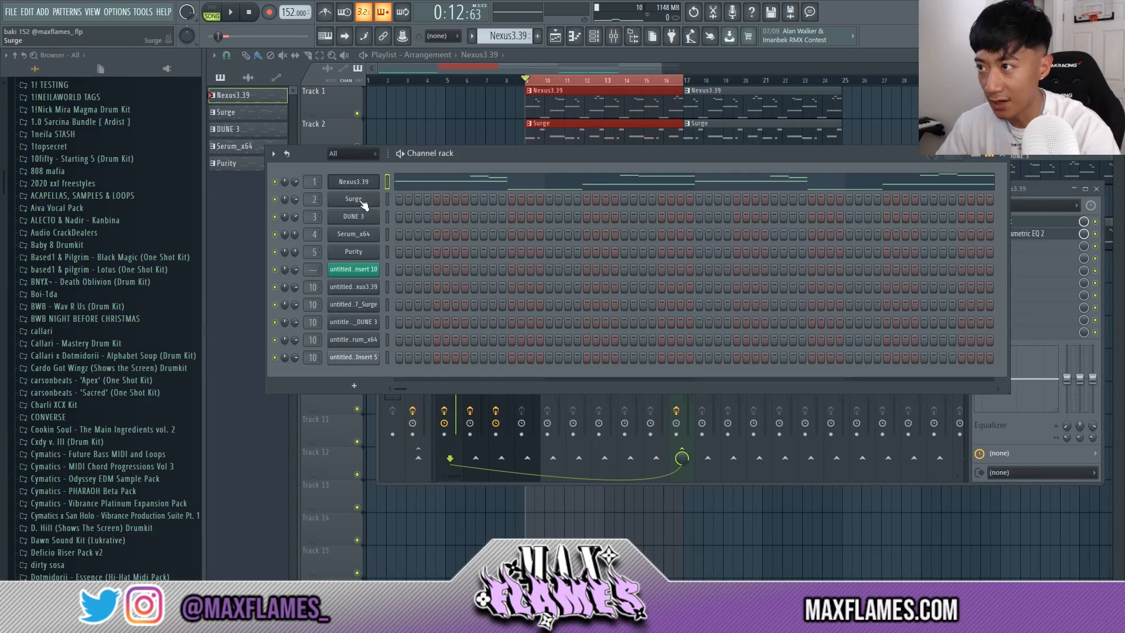
{"action": "scroll", "coordinate": [511, 29], "scroll_direction": "down", "scroll_amount": 1}
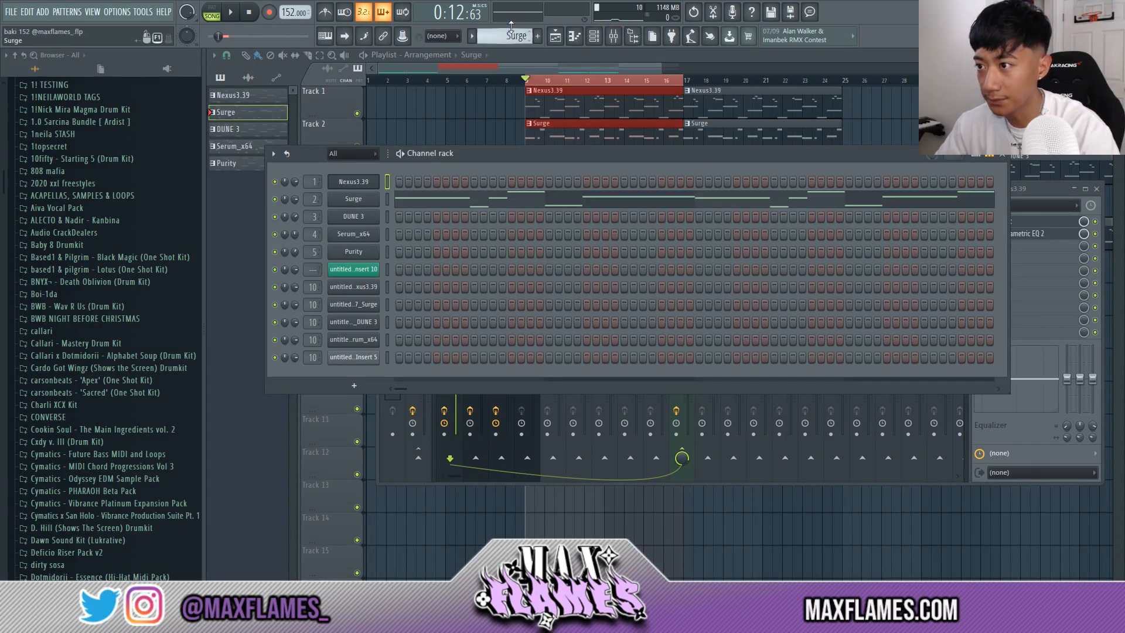
{"action": "left_click", "coordinate": [370, 203]}
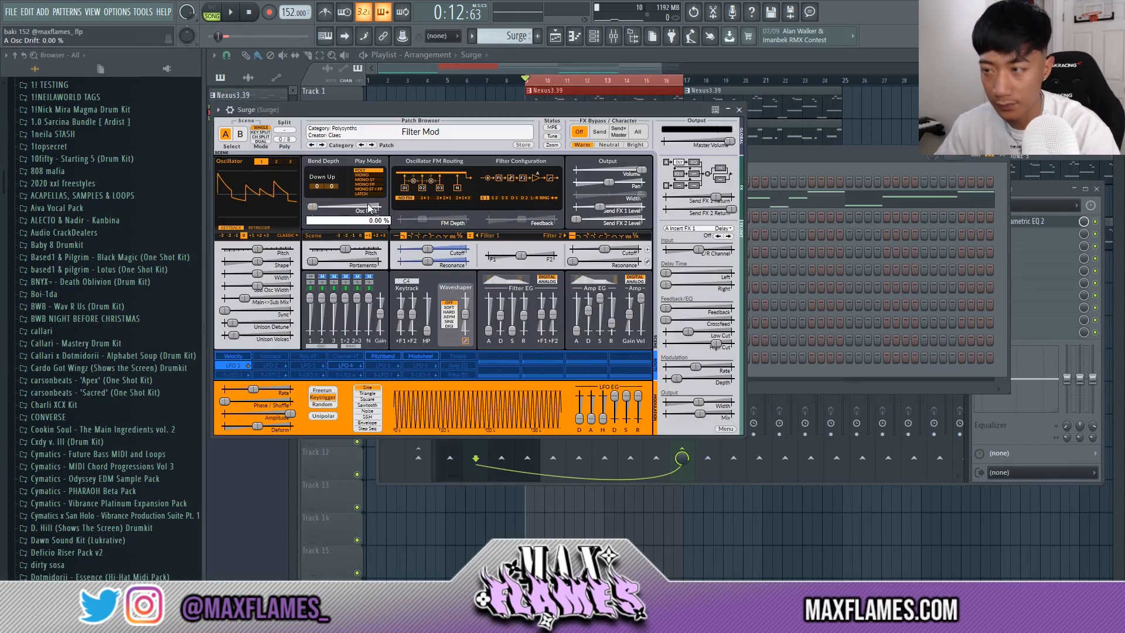
- Open the Surge pattern's notes in the piano roll and listen to its melody
{"action": "left_click", "coordinate": [769, 153]}
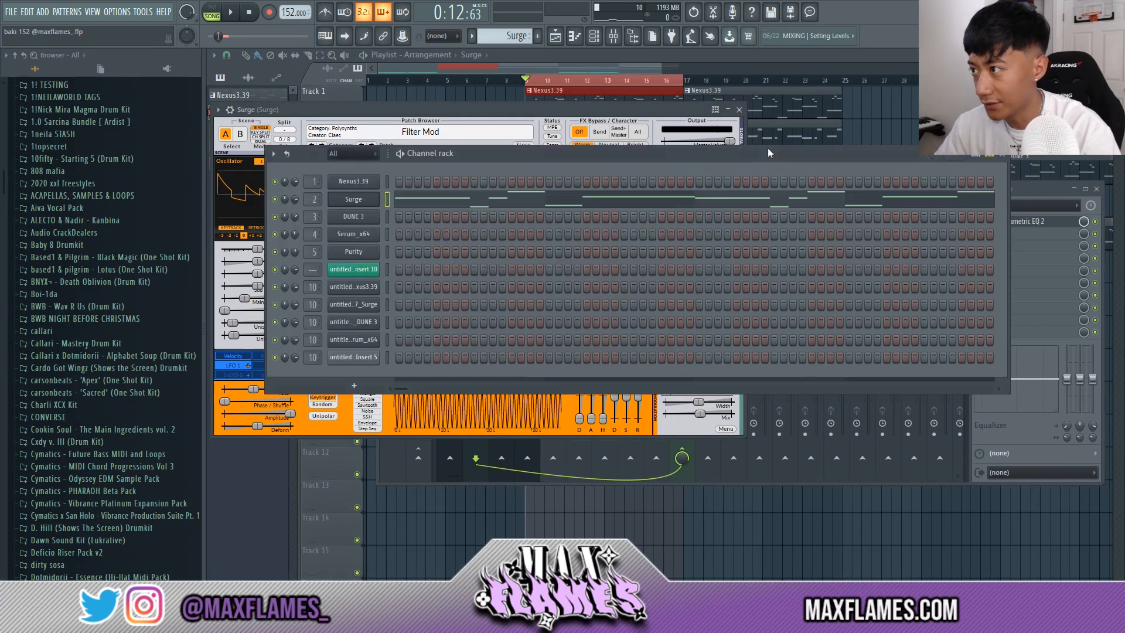
{"action": "left_click", "coordinate": [476, 200]}
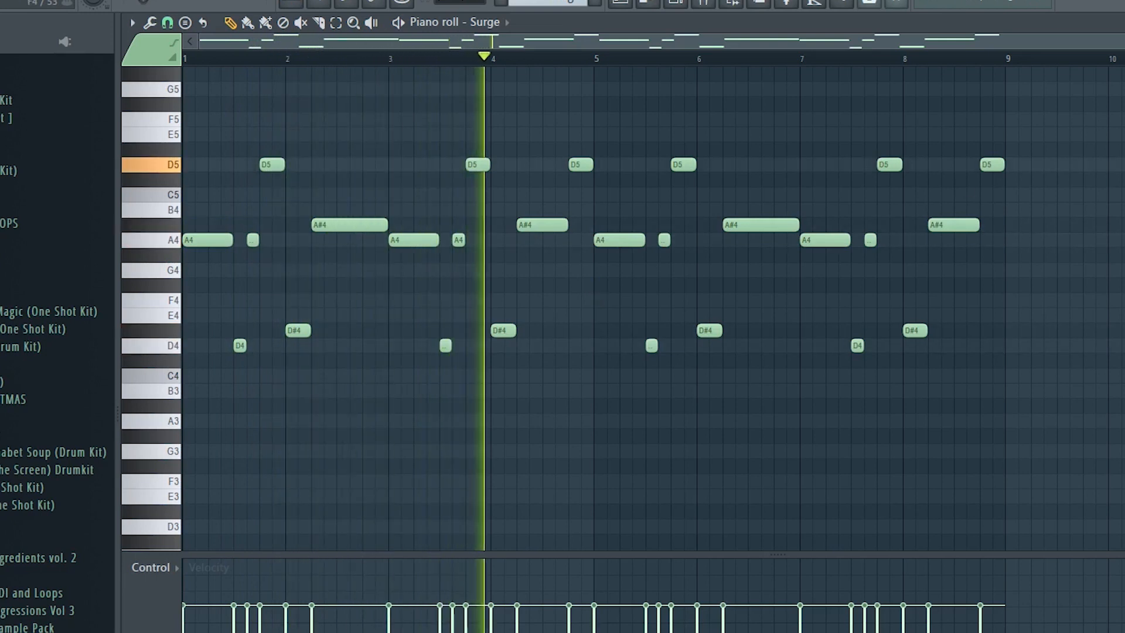
{"action": "scroll", "coordinate": [651, 308], "scroll_direction": "up", "scroll_amount": 1}
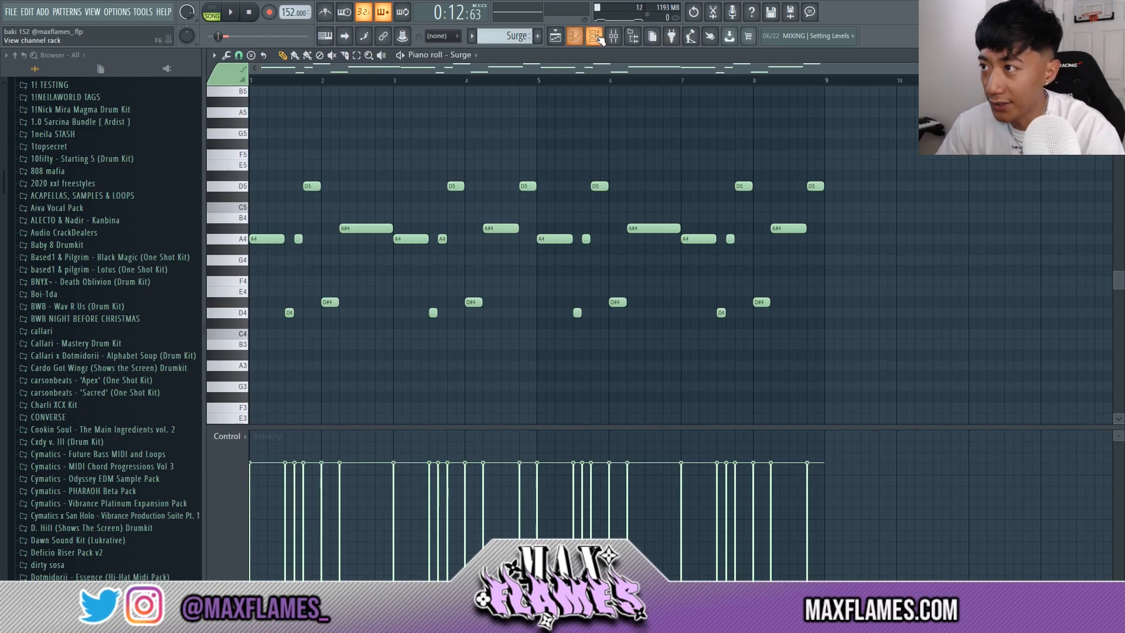
- Review the Surge synth's patch again and inspect the Fruity parametric EQ 2 on its mixer track
{"action": "left_click", "coordinate": [596, 38]}
{"action": "left_click", "coordinate": [376, 200]}
{"action": "left_click_drag", "start_coordinate": [592, 114], "coordinate": [685, 137]}
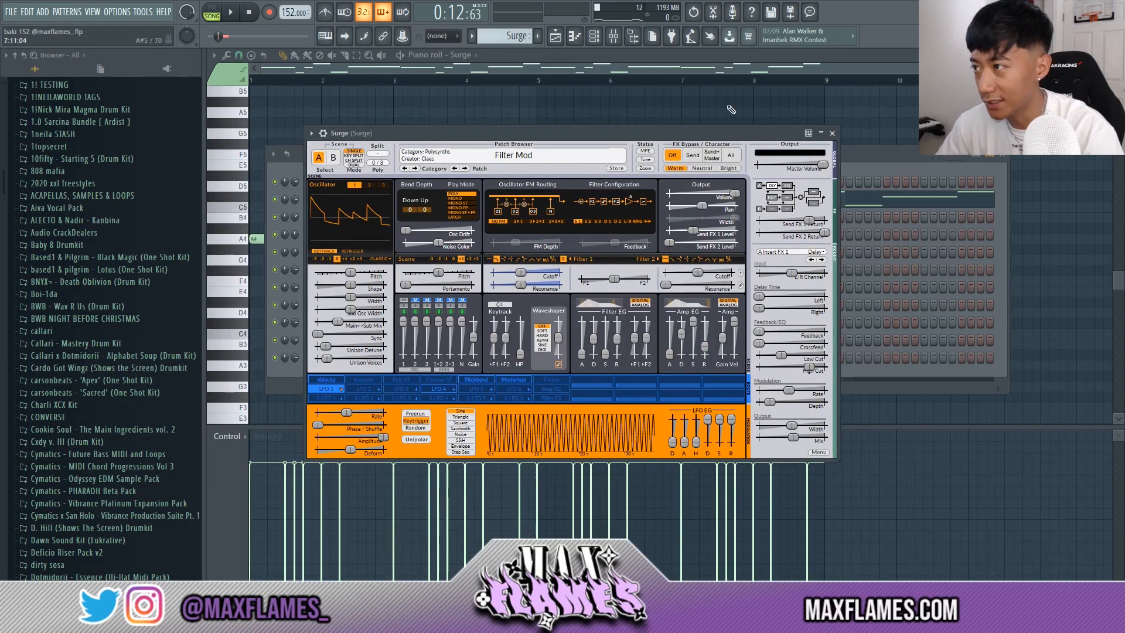
{"action": "key", "text": "F12"}
{"action": "key", "text": "F9"}
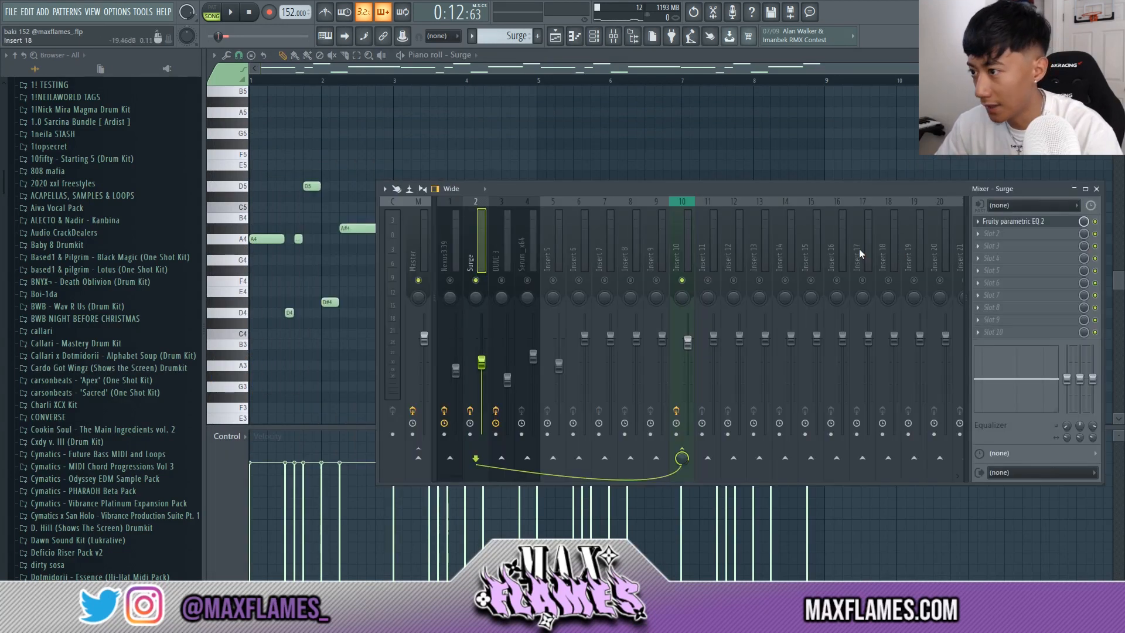
{"action": "left_click", "coordinate": [1052, 224]}
{"action": "left_click", "coordinate": [645, 69]}
- Return to the playlist, select the DUNE 3 pattern and view the patch loaded in its DUNE 3 synth
{"action": "left_click", "coordinate": [561, 33]}
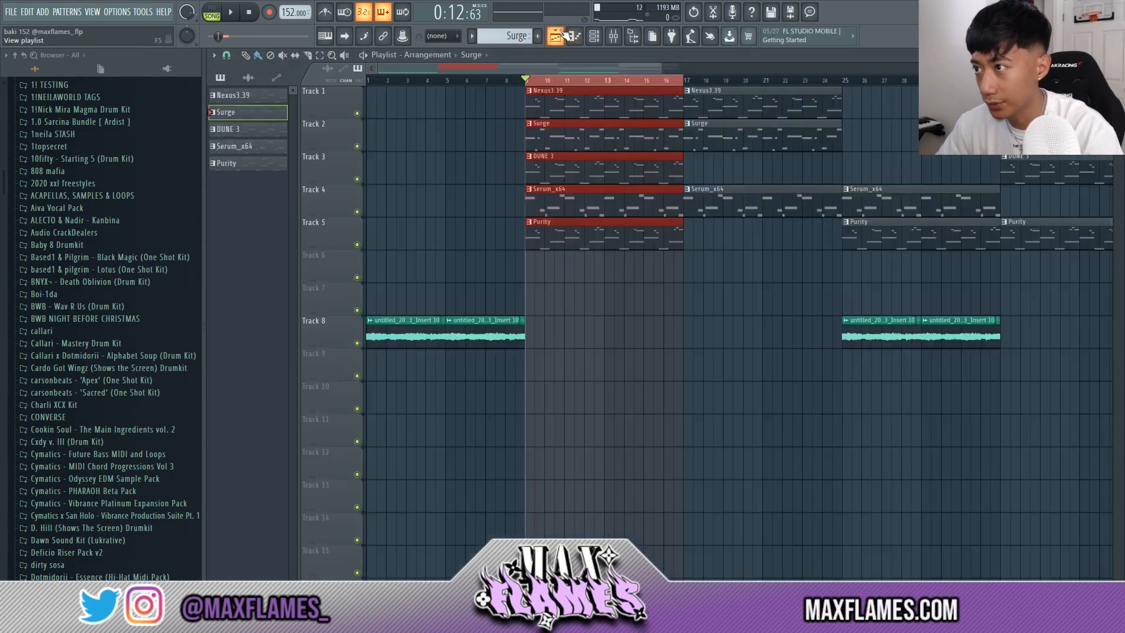
{"action": "left_click", "coordinate": [596, 36]}
{"action": "left_click", "coordinate": [248, 129]}
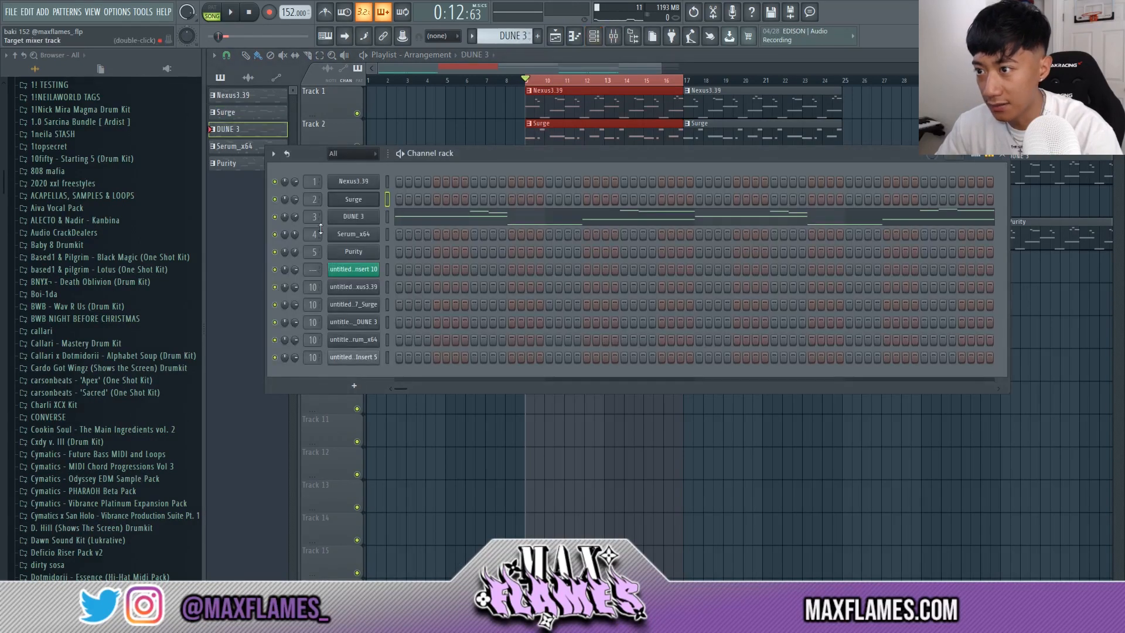
{"action": "left_click", "coordinate": [358, 217]}
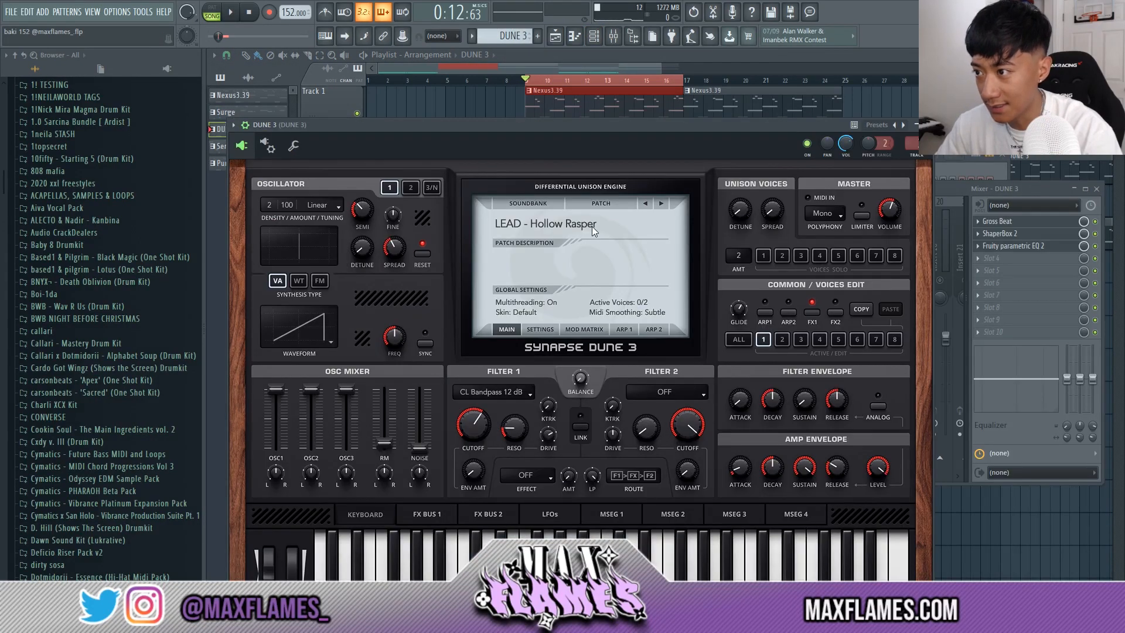
{"action": "left_click", "coordinate": [951, 195]}
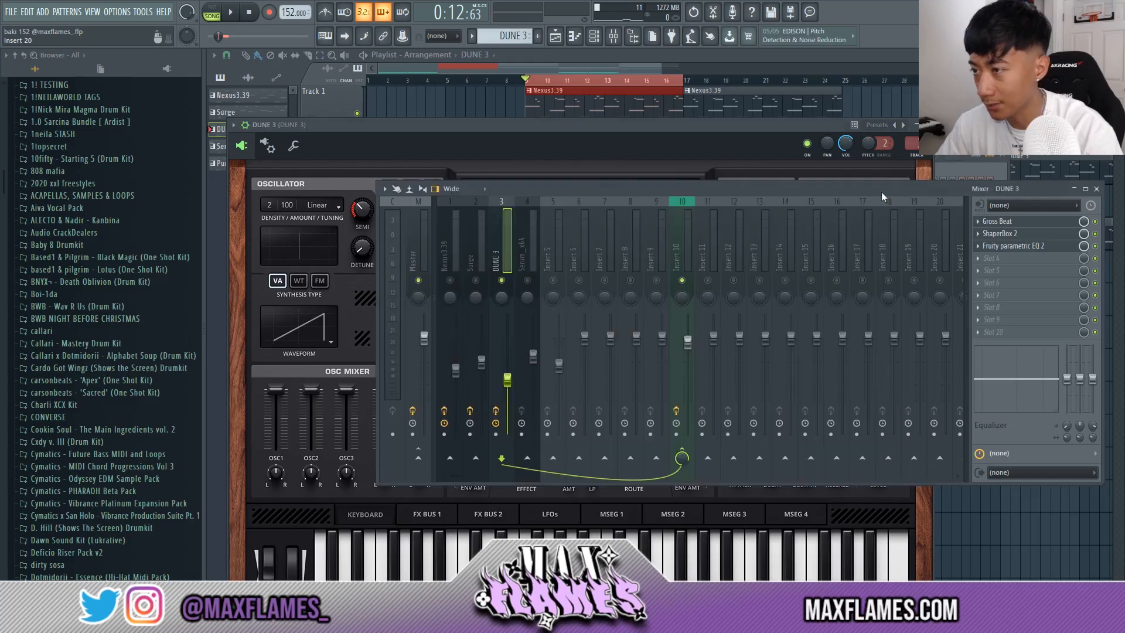
- Open the DUNE 3 pattern's notes in the piano roll and play its melody back
{"action": "left_click", "coordinate": [575, 36]}
{"action": "scroll", "coordinate": [361, 348], "scroll_direction": "down", "scroll_amount": 1}
{"action": "scroll", "coordinate": [358, 339], "scroll_direction": "up", "scroll_amount": 2}
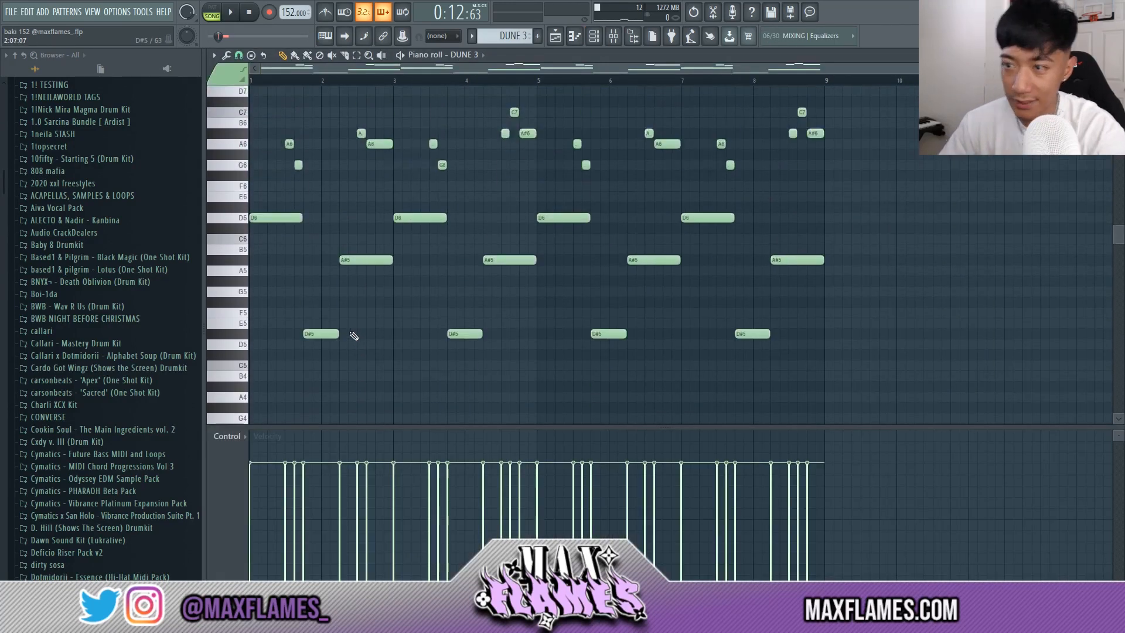
{"action": "key", "text": "space"}
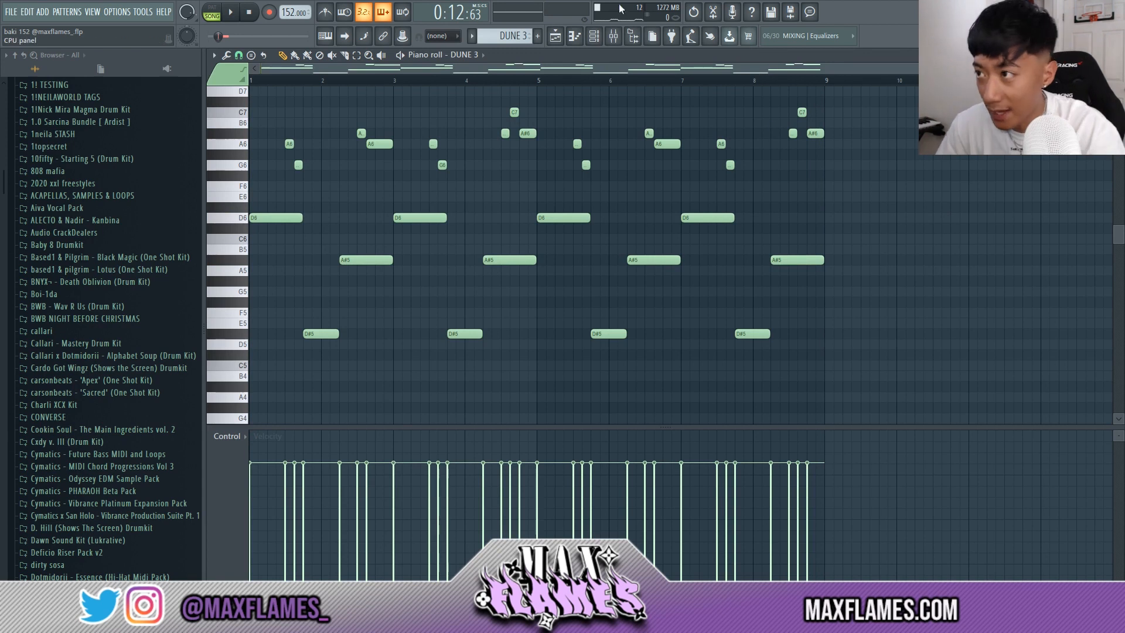
- Inspect the Gross Beat, ShaperBox 2 and Fruity parametric EQ 2 effects on the DUNE 3 mixer track
{"action": "left_click", "coordinate": [615, 36]}
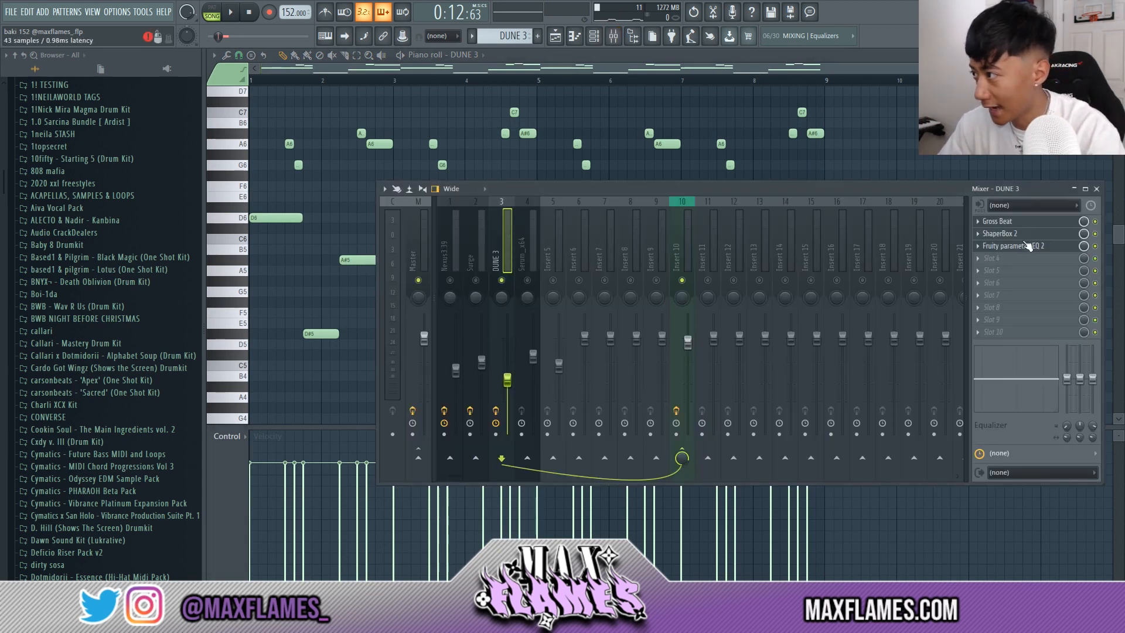
{"action": "left_click", "coordinate": [1038, 222]}
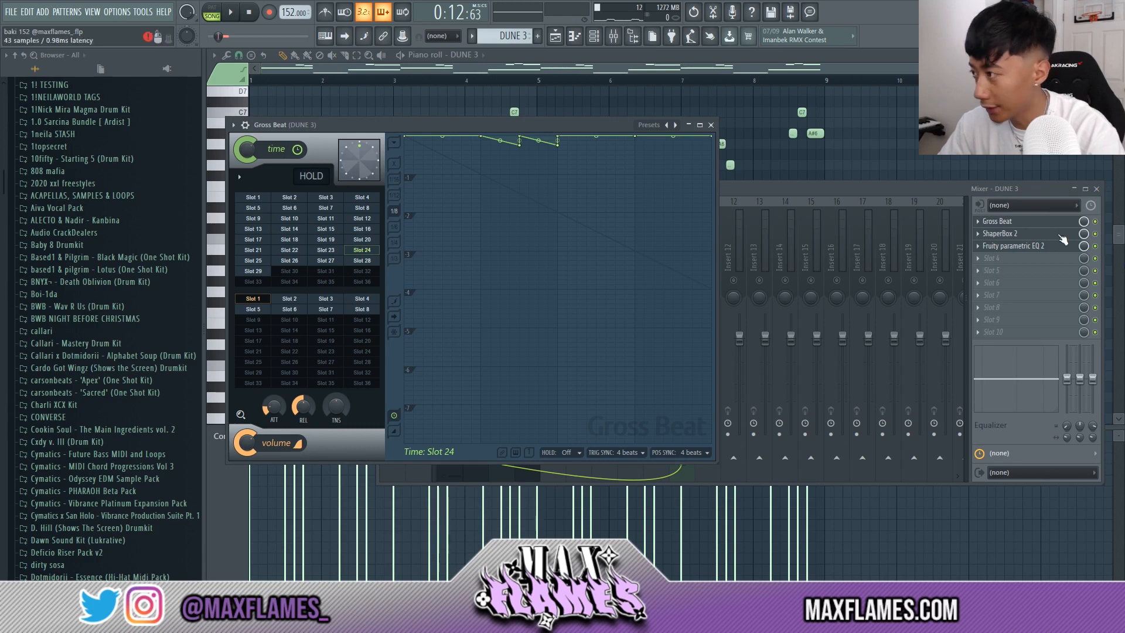
{"action": "left_click", "coordinate": [1002, 234]}
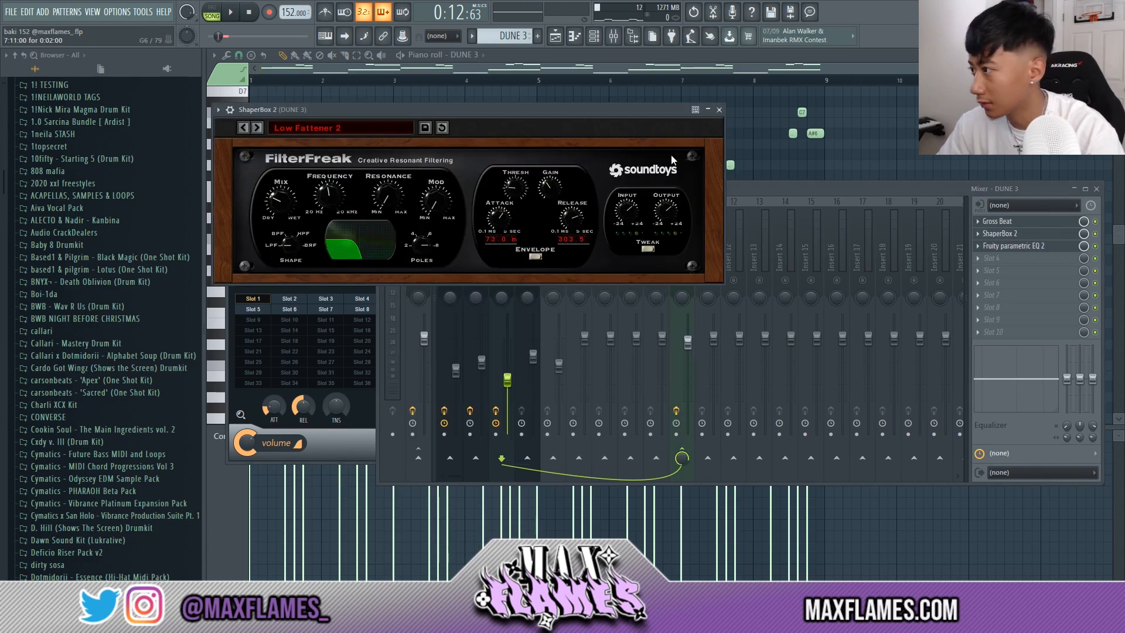
{"action": "left_click_drag", "start_coordinate": [477, 109], "coordinate": [520, 114]}
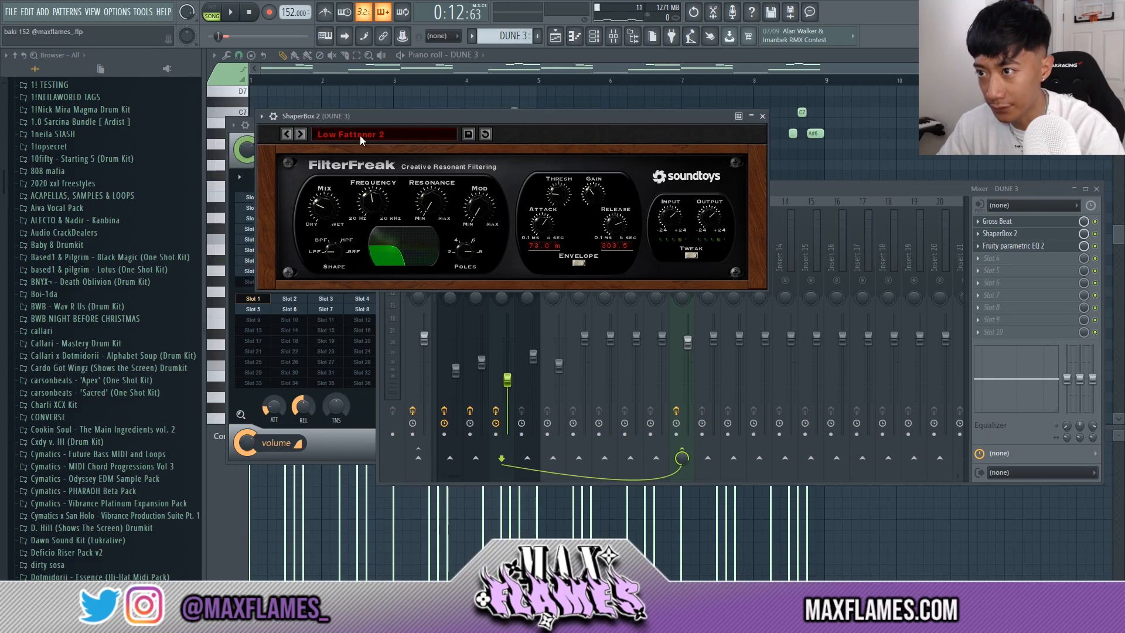
{"action": "left_click", "coordinate": [1017, 246]}
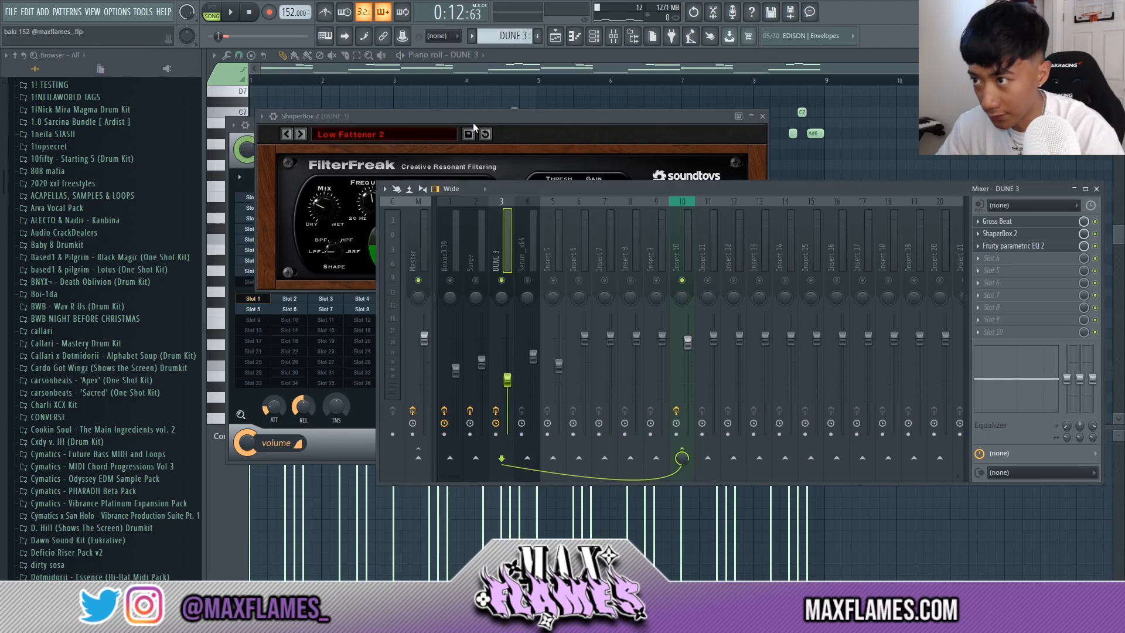
- Close the DUNE 3 effect windows, return to the playlist and glance over the DUNE 3 mixer track once more
{"action": "left_click_drag", "start_coordinate": [483, 116], "coordinate": [547, 127]}
{"action": "key", "text": "F12"}
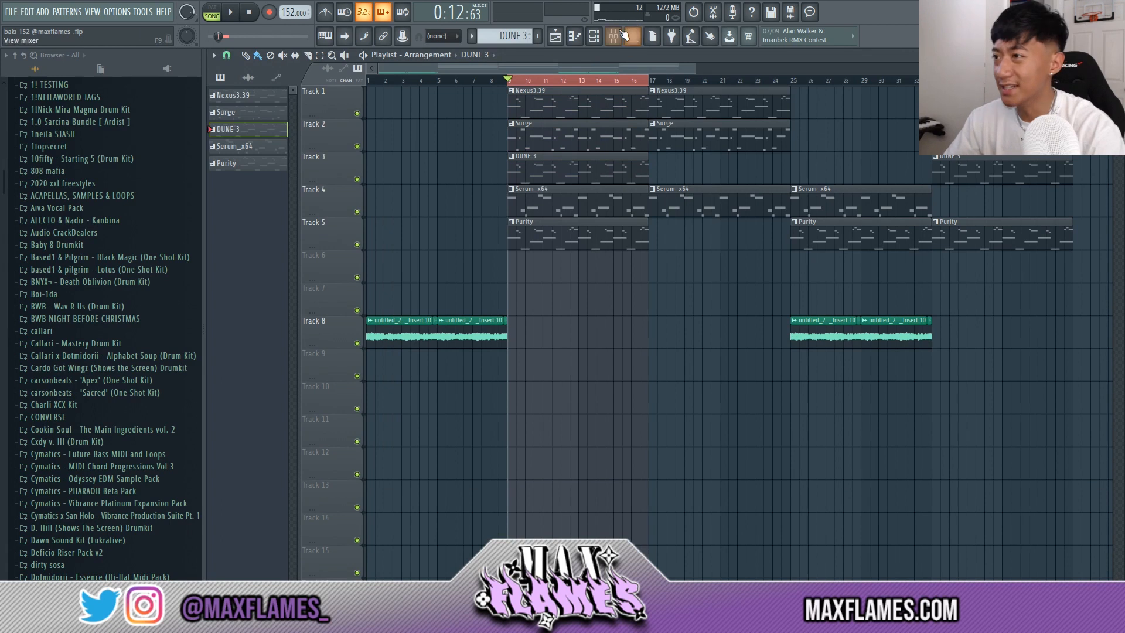
{"action": "left_click", "coordinate": [625, 36]}
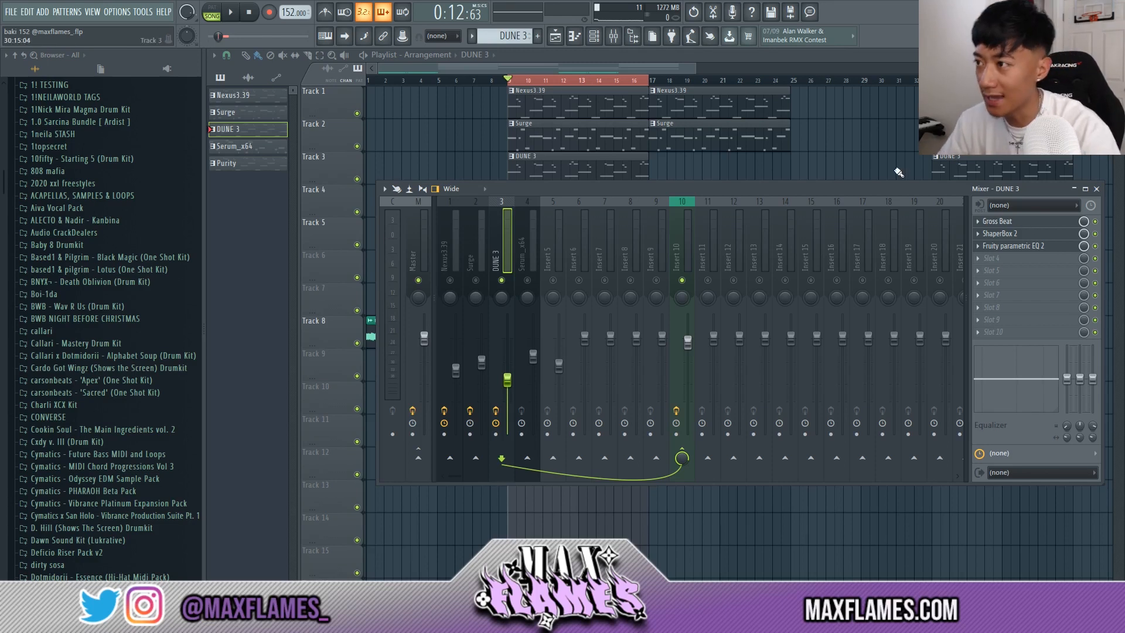
{"action": "key", "text": "F9"}
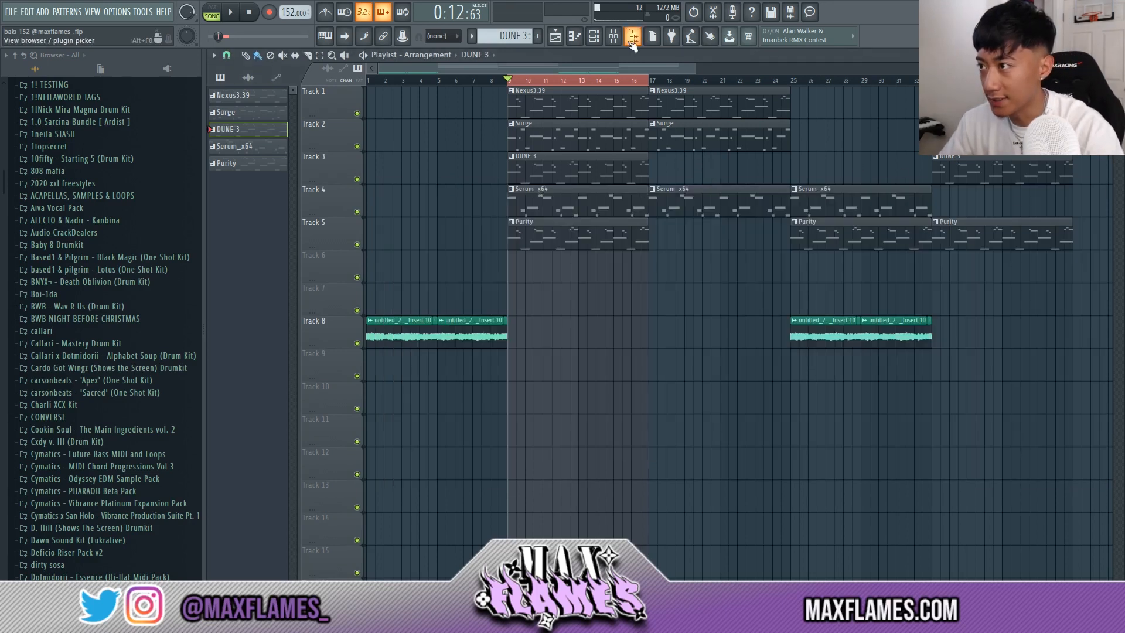
- Solo the Serum_x64 track in the playlist and view its pattern's notes and the preset loaded in its Serum synth
{"action": "right_click", "coordinate": [357, 211]}
{"action": "double_click", "coordinate": [522, 205]}
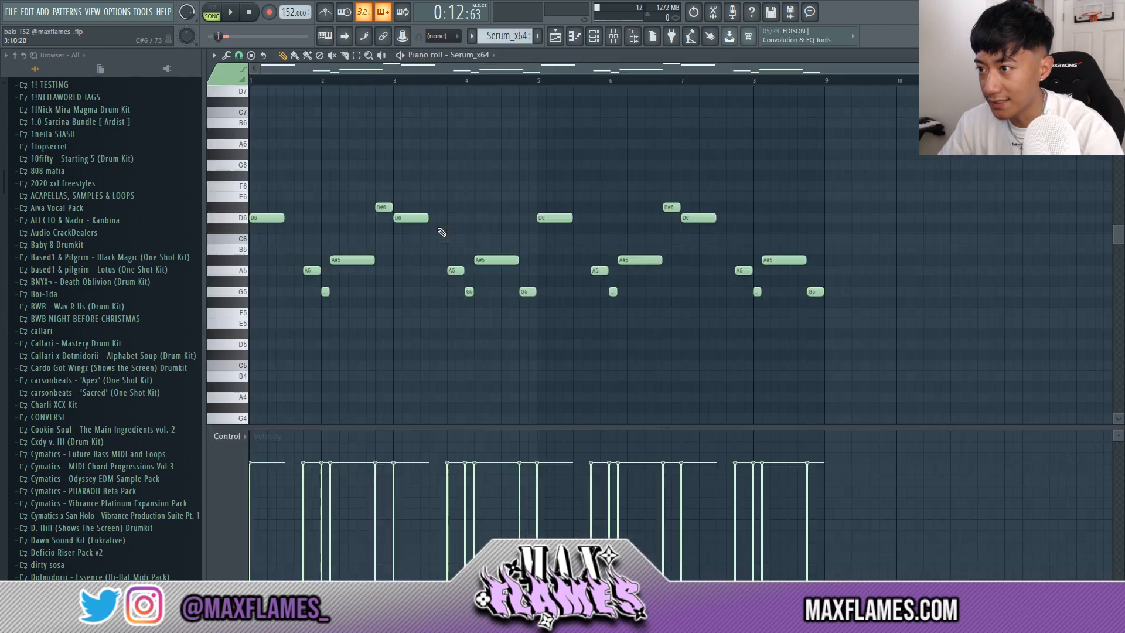
{"action": "left_click", "coordinate": [596, 37]}
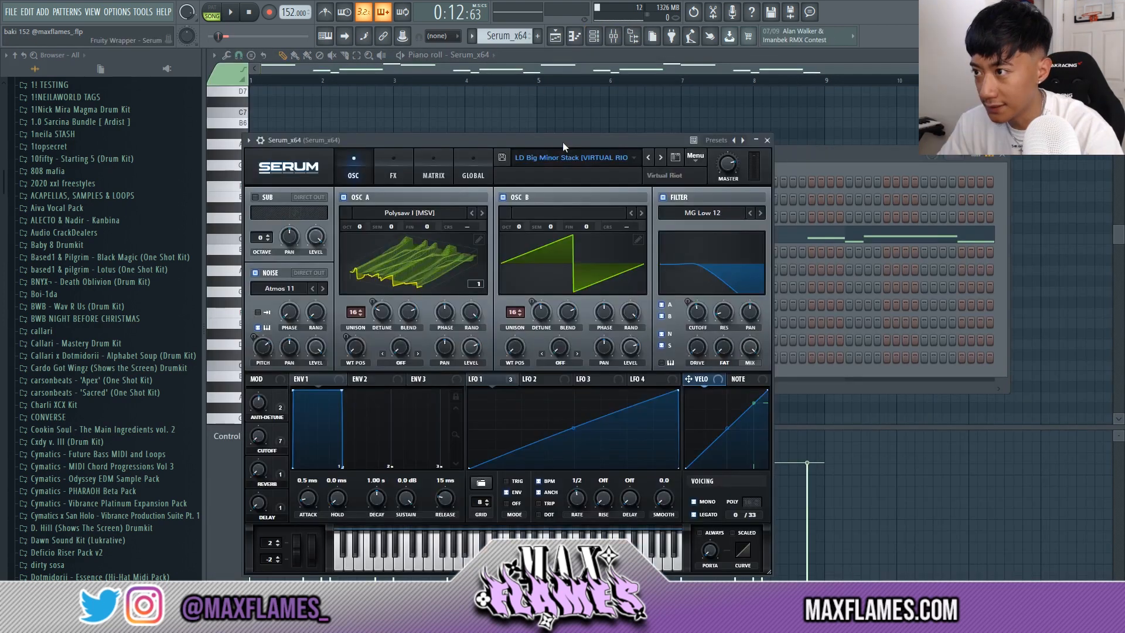
{"action": "left_click", "coordinate": [578, 157]}
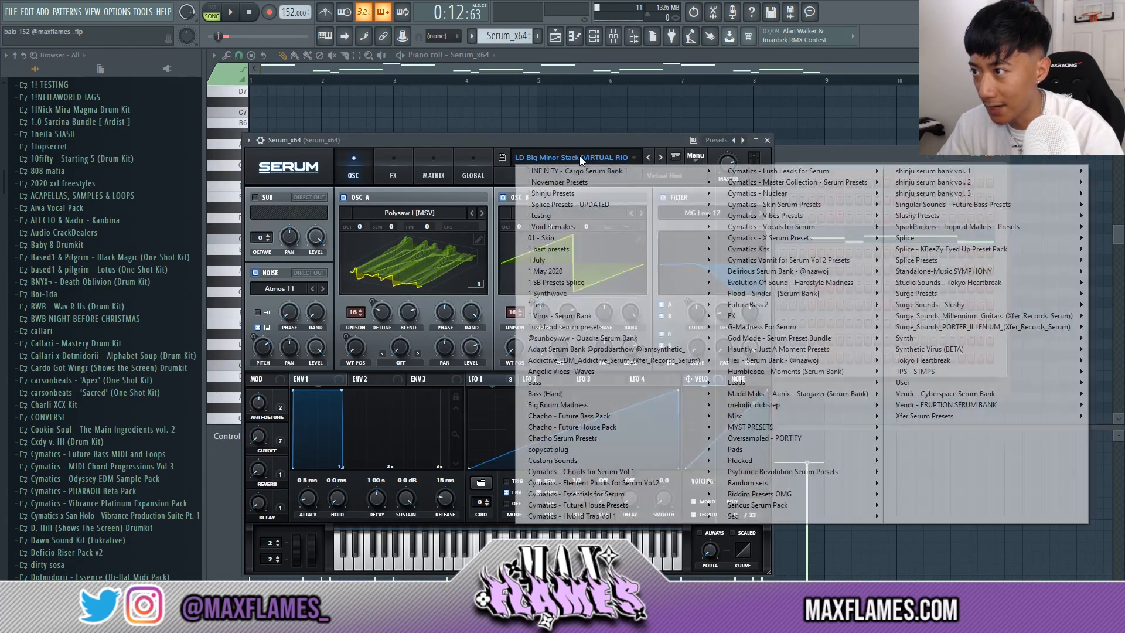
{"action": "left_click", "coordinate": [584, 131]}
{"action": "right_click", "coordinate": [594, 119]}
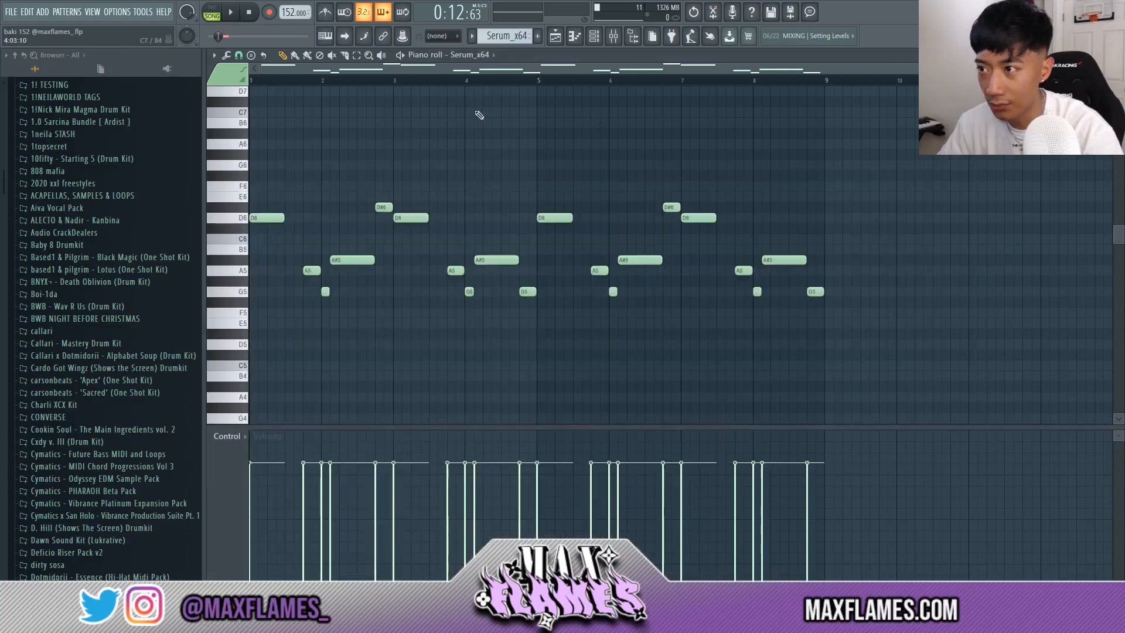
- Inspect the Serum_x64 mixer track for effects and play its melody back
{"action": "left_click", "coordinate": [613, 38]}
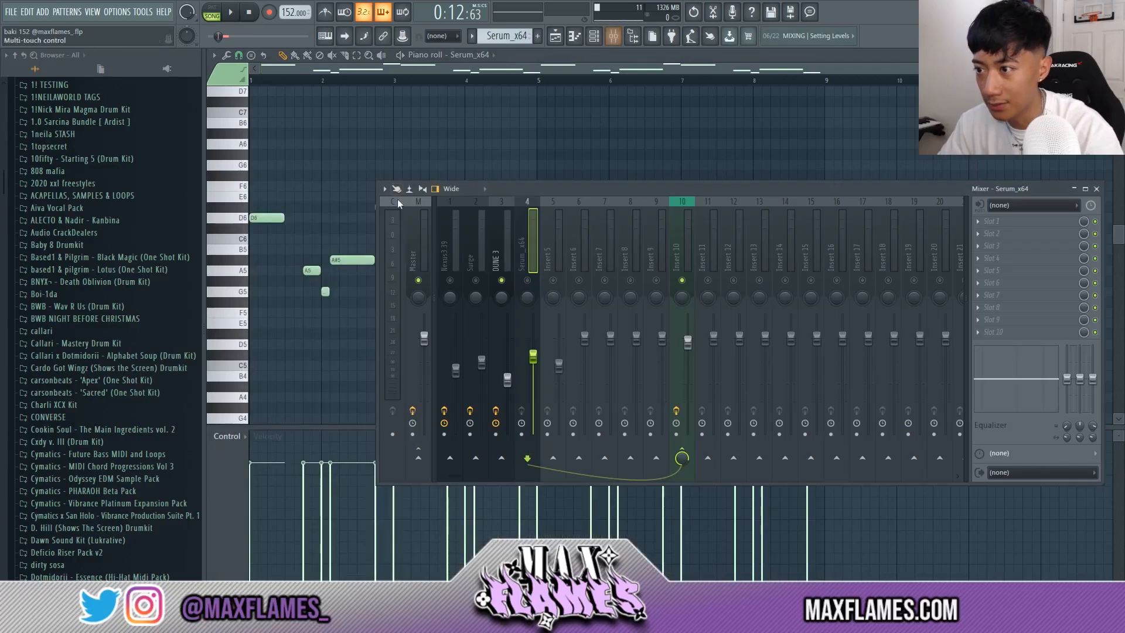
{"action": "right_click", "coordinate": [521, 122]}
{"action": "key", "text": "space"}
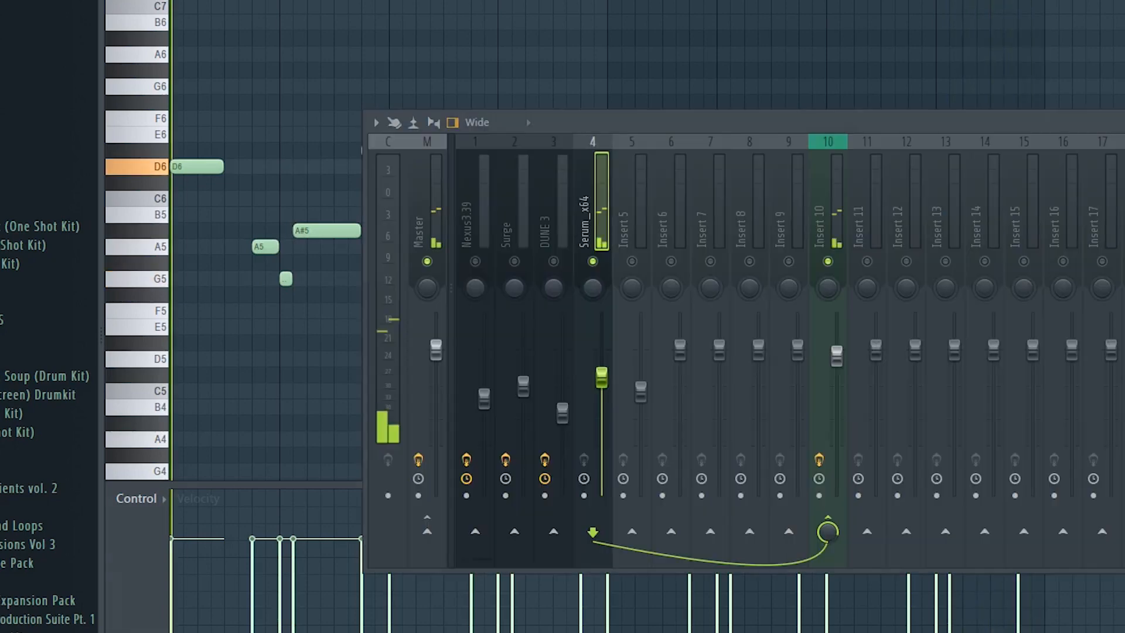
{"action": "key", "text": "F9"}
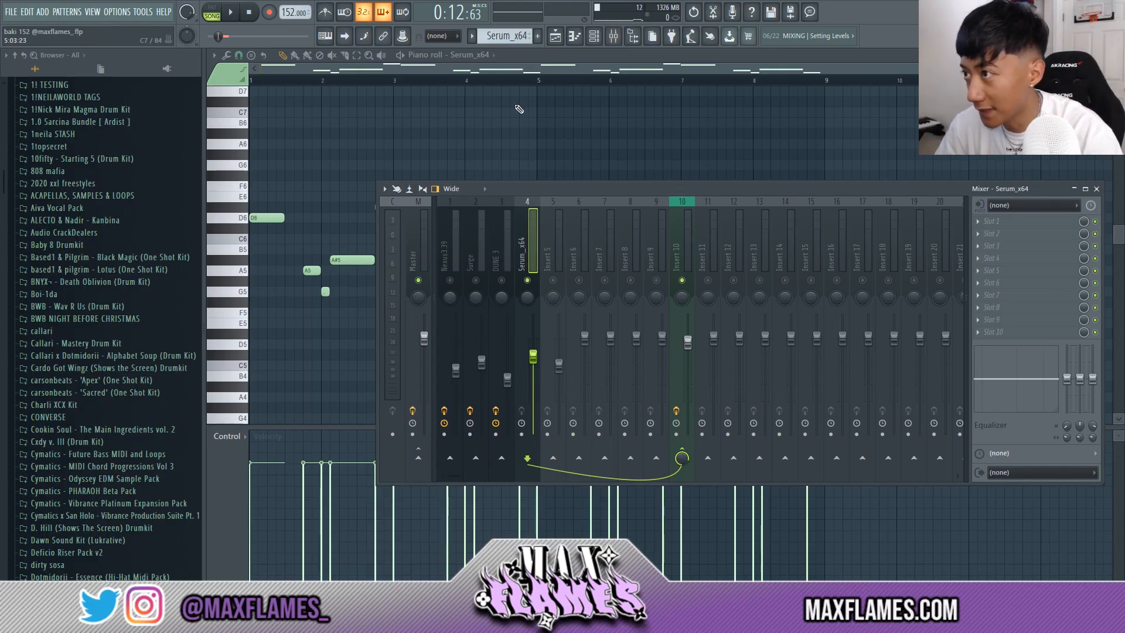
- Return to the playlist, leave only the Purity track unmuted and view the patch loaded in its Purity synth
{"action": "left_click", "coordinate": [556, 38]}
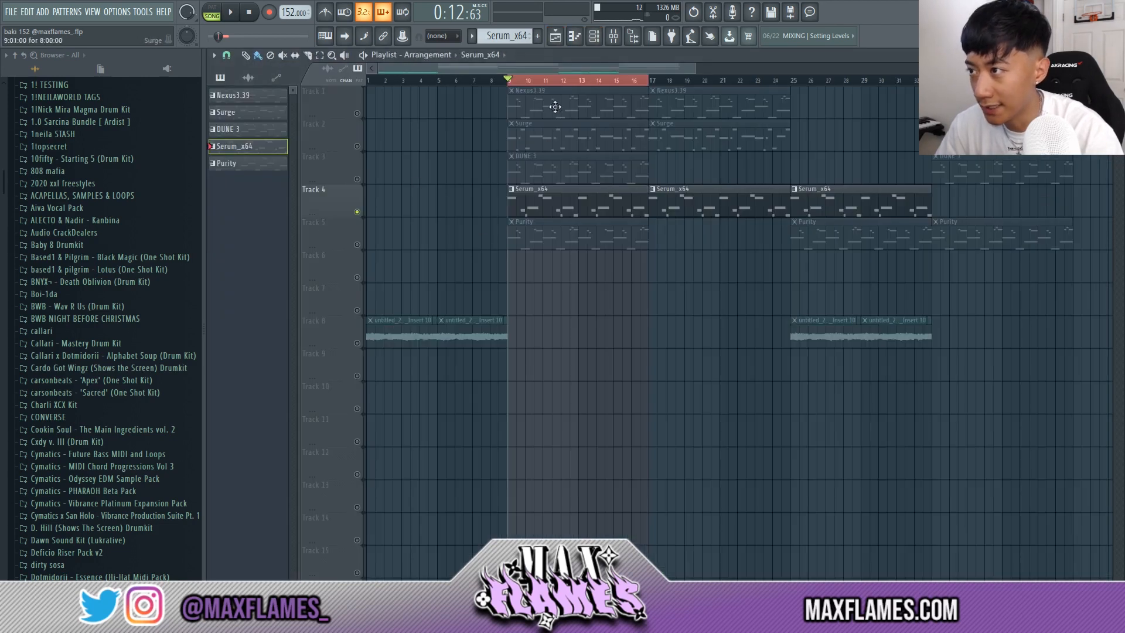
{"action": "left_click", "coordinate": [356, 245]}
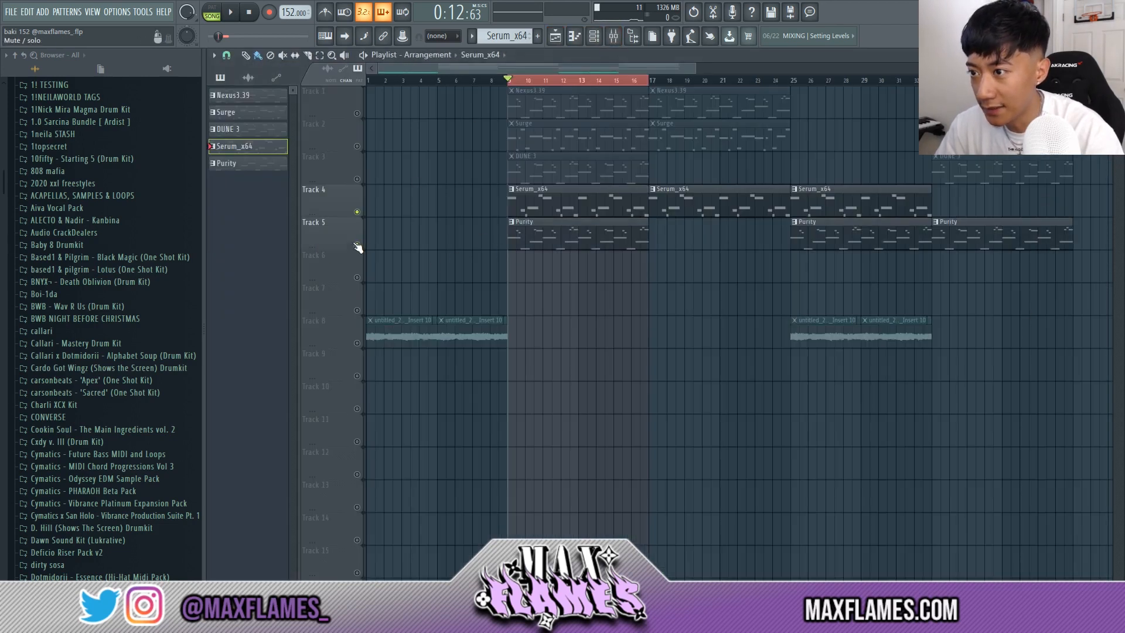
{"action": "left_click", "coordinate": [357, 211]}
{"action": "left_click", "coordinate": [597, 37]}
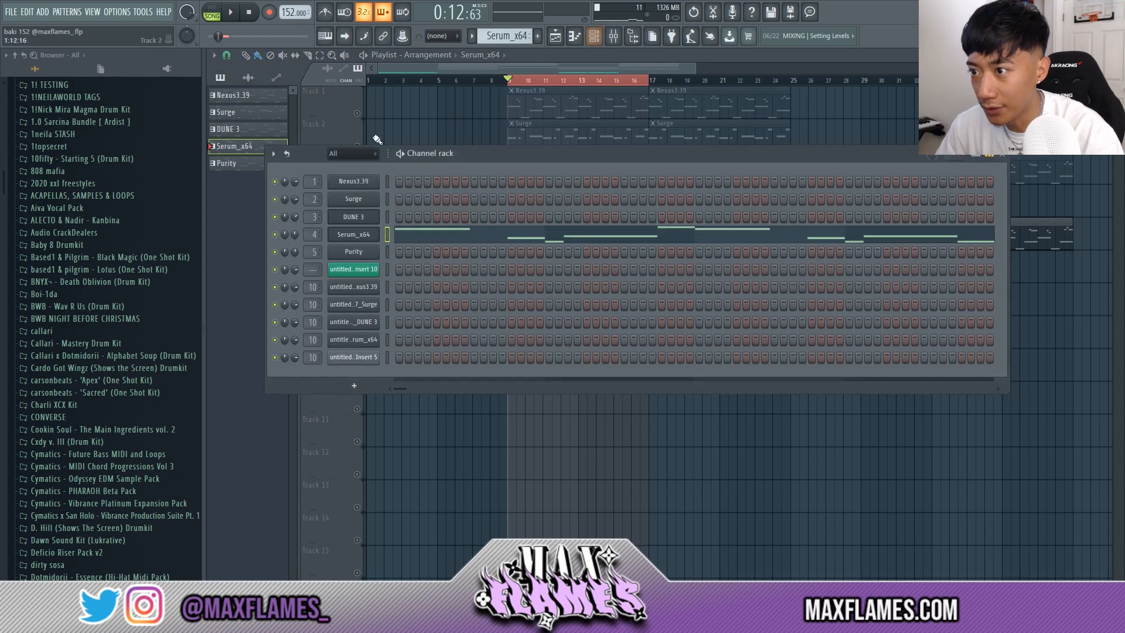
{"action": "left_click", "coordinate": [356, 252]}
{"action": "left_click", "coordinate": [731, 166]}
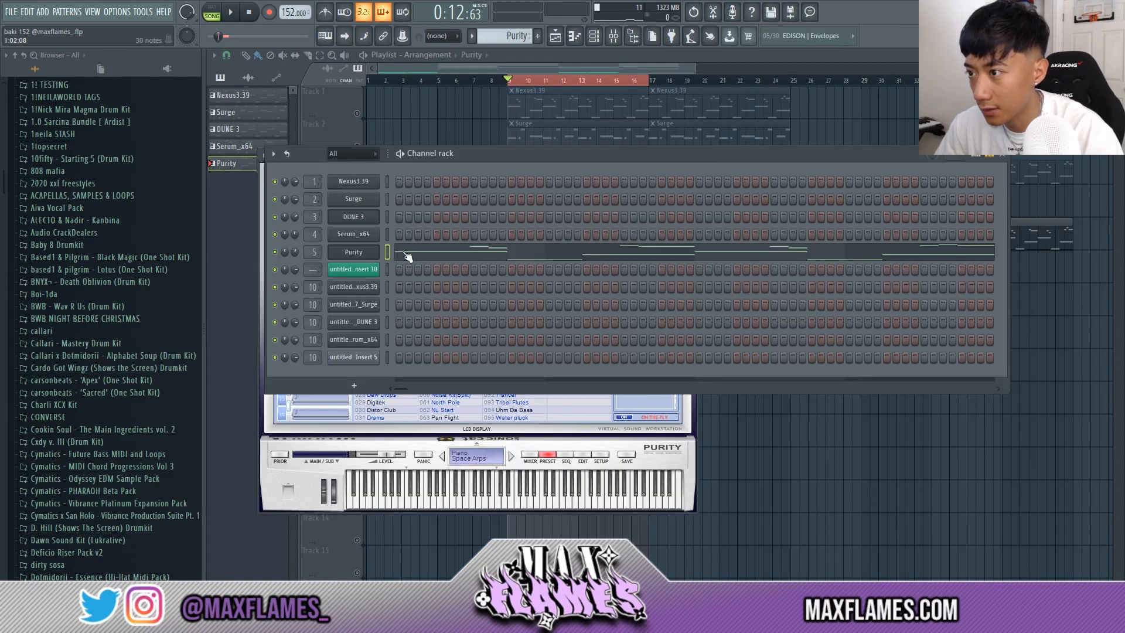
- Open the Purity pattern's notes in the piano roll and play its melody back
{"action": "left_click", "coordinate": [423, 261]}
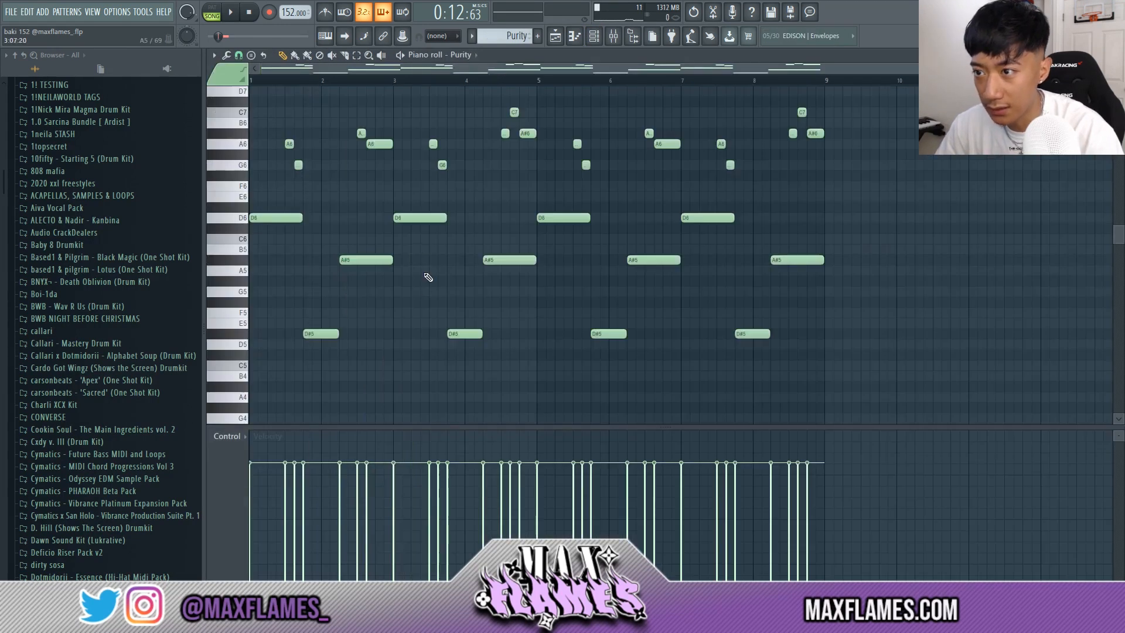
{"action": "key", "text": "space"}
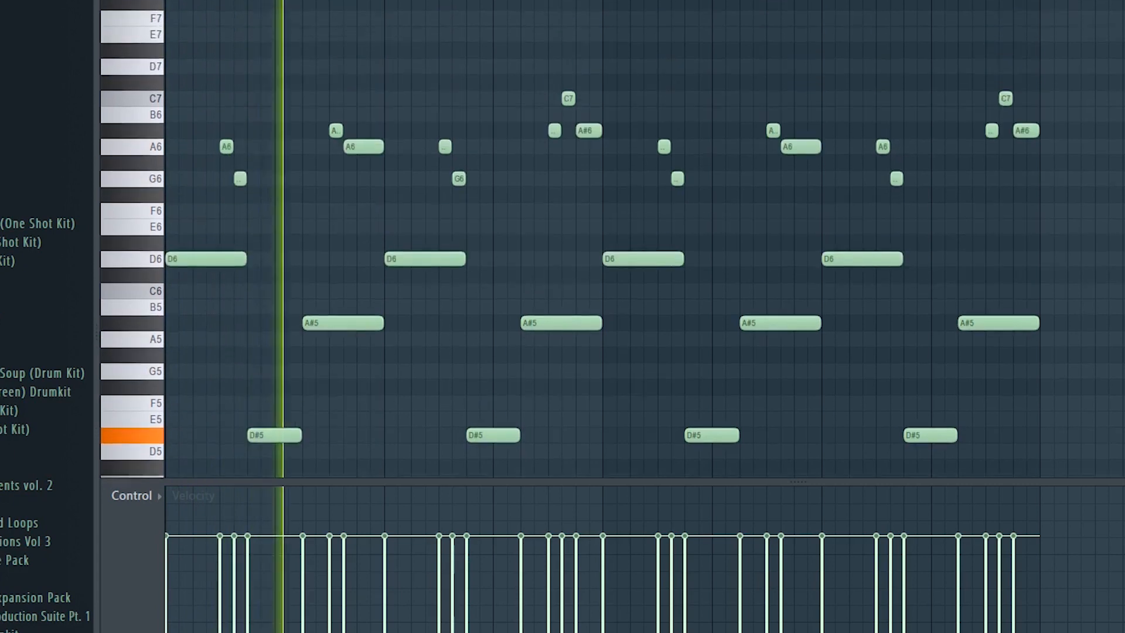
{"action": "scroll", "coordinate": [602, 239], "scroll_direction": "down", "scroll_amount": 2}
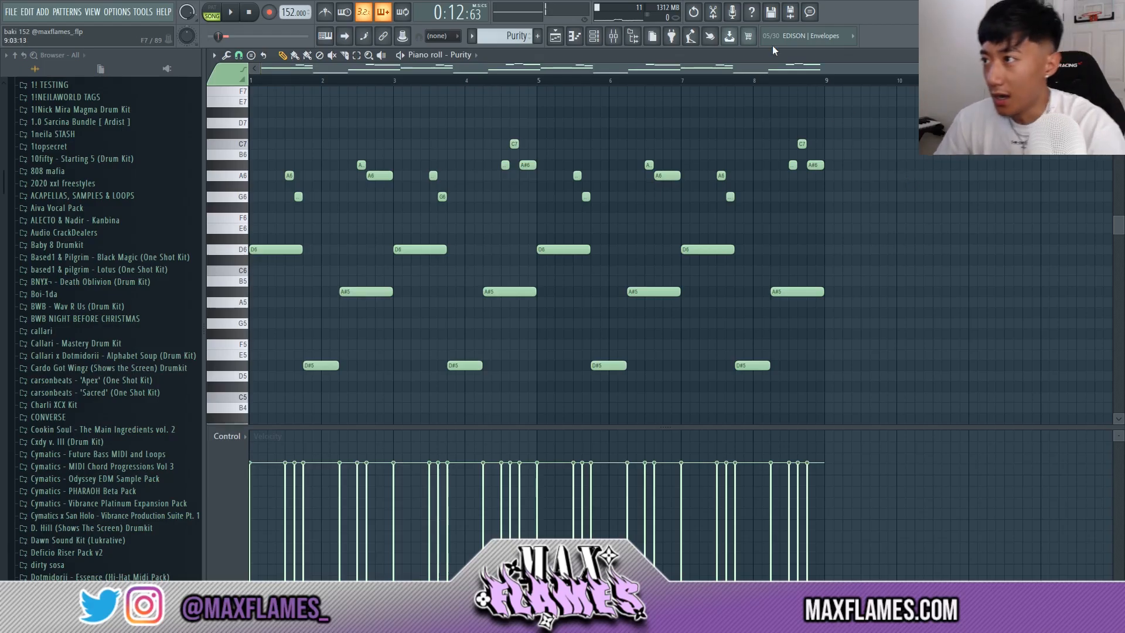
- Return to the playlist and unmute the Serum_x64 track alongside Purity to review the two layers together
{"action": "key", "text": "F6"}
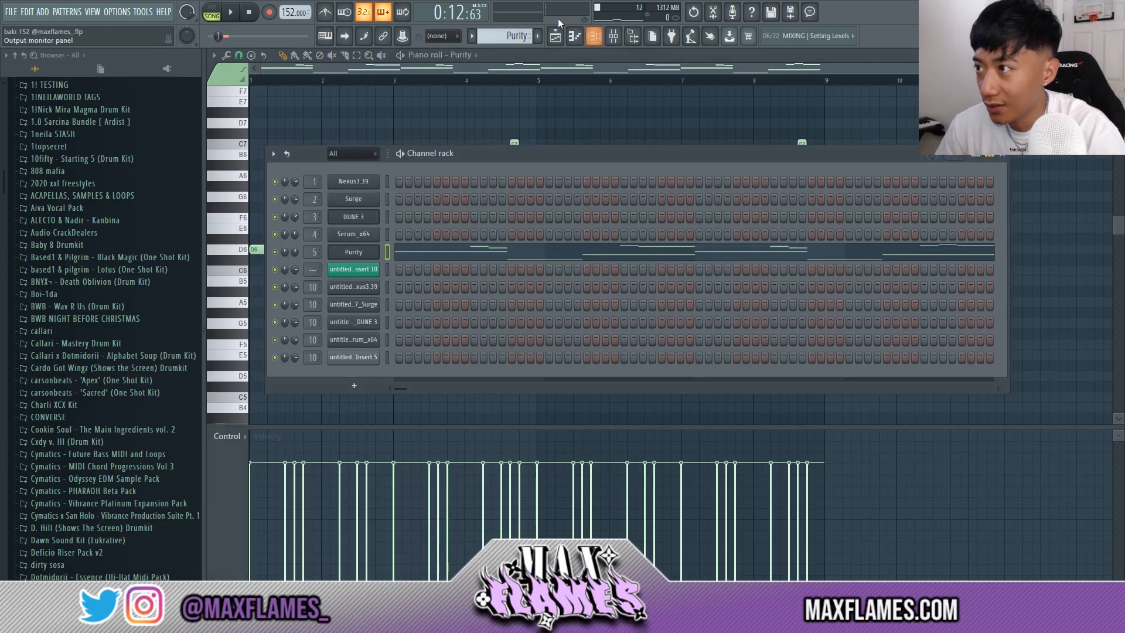
{"action": "key", "text": "F5"}
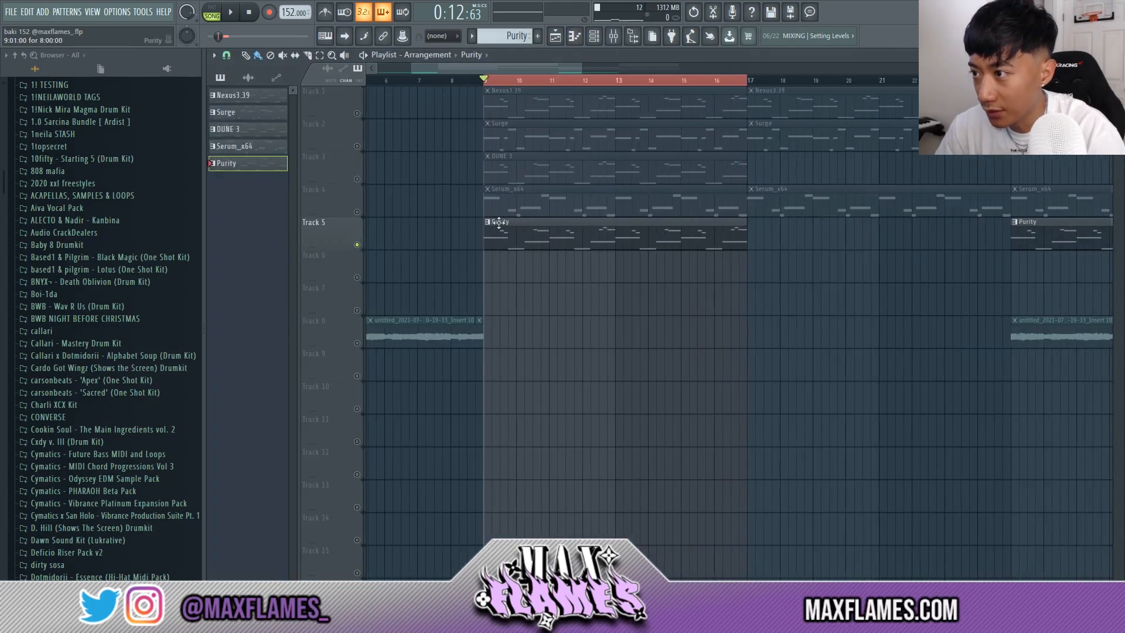
{"action": "left_click", "coordinate": [357, 211]}
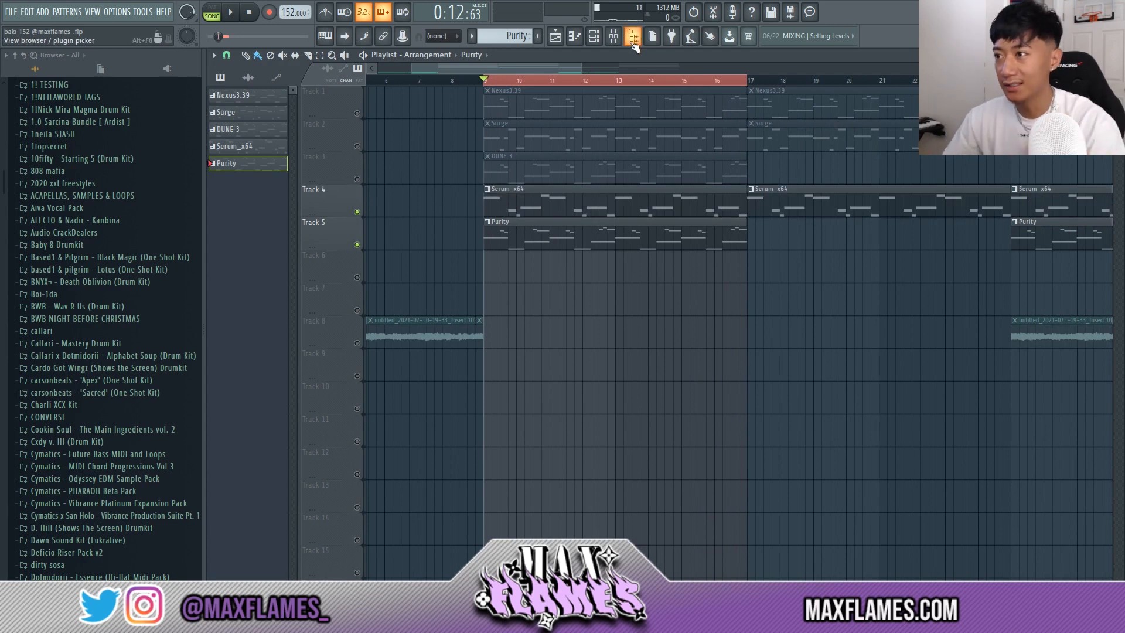
{"action": "left_click", "coordinate": [614, 36]}
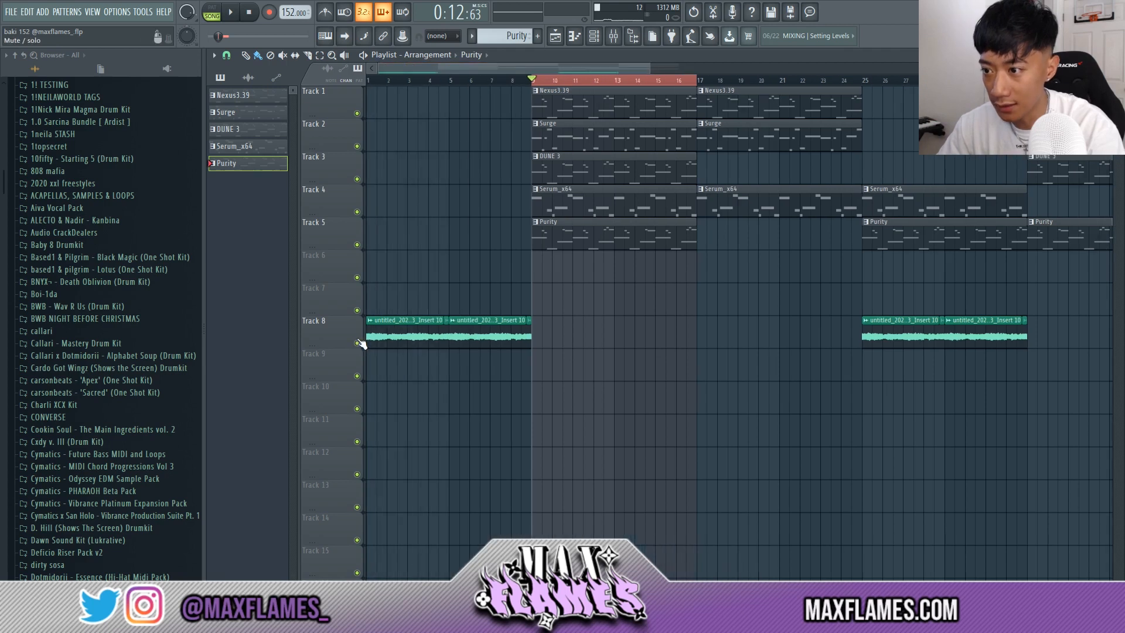
- Solo Track 8's audio clips and inspect the Initial Reverse effect on the Insert 10 mixer track
{"action": "right_click", "coordinate": [357, 342]}
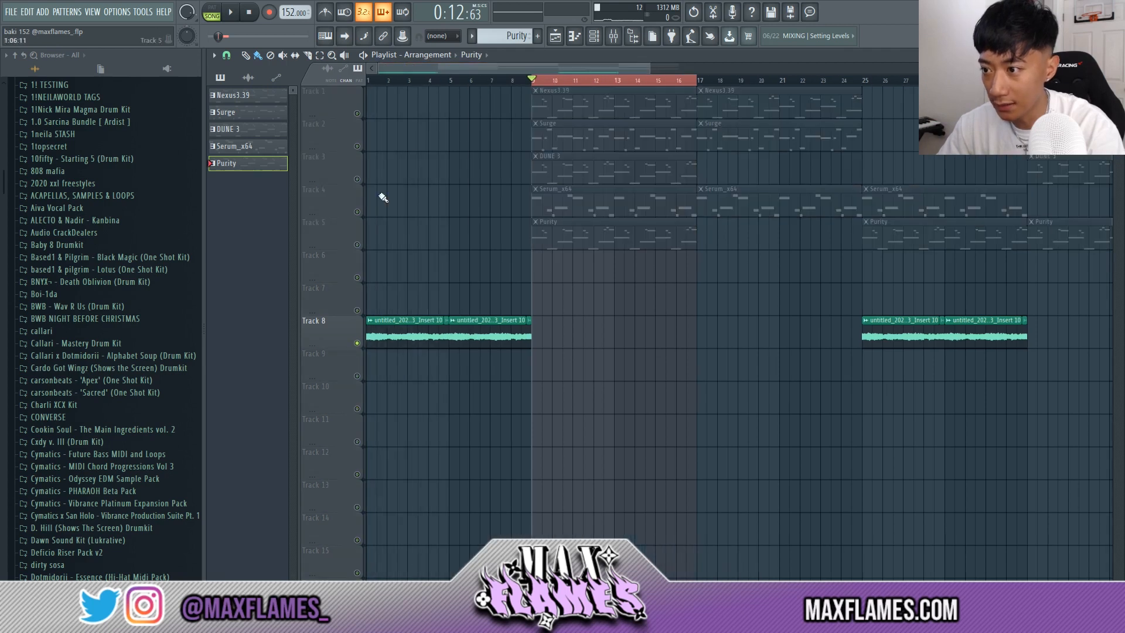
{"action": "scroll", "coordinate": [364, 279], "scroll_direction": "up", "scroll_amount": 3}
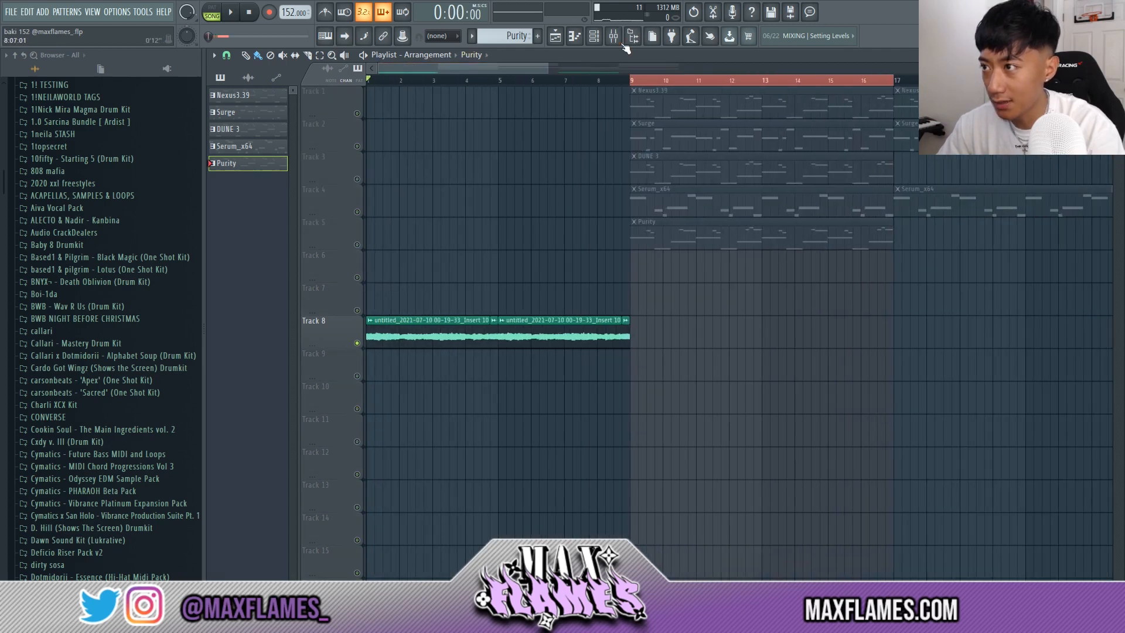
{"action": "left_click", "coordinate": [620, 40]}
{"action": "left_click", "coordinate": [684, 242]}
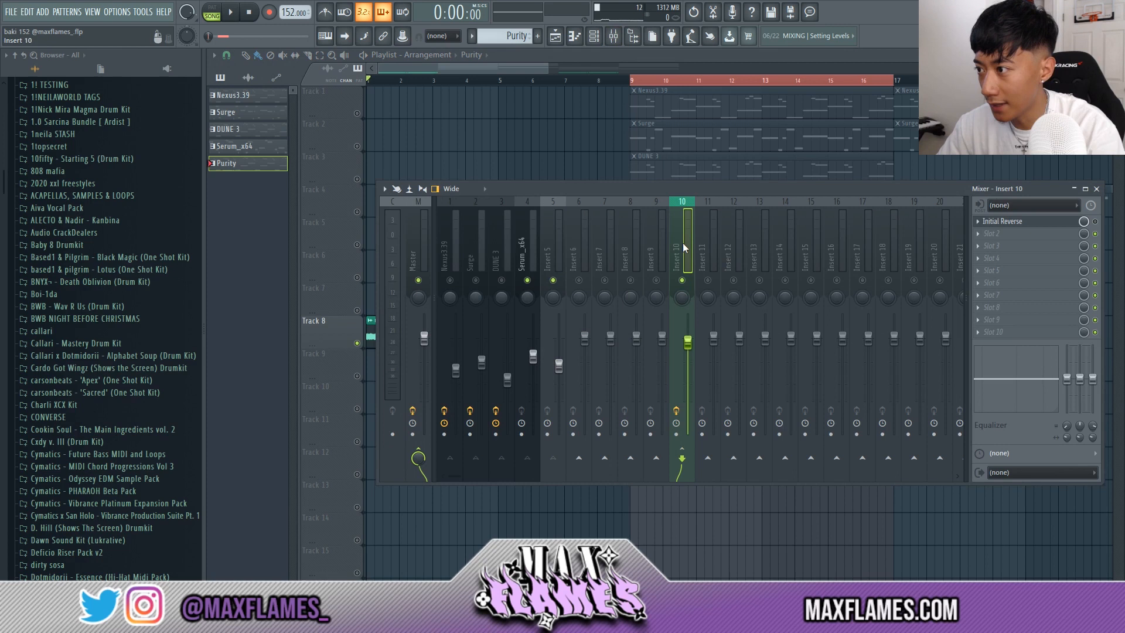
{"action": "left_click", "coordinate": [1020, 222]}
{"action": "key", "text": "F12"}
- Play the Track 8 audio clips from the start, stop playback and unsolo the track
{"action": "key", "text": "space"}
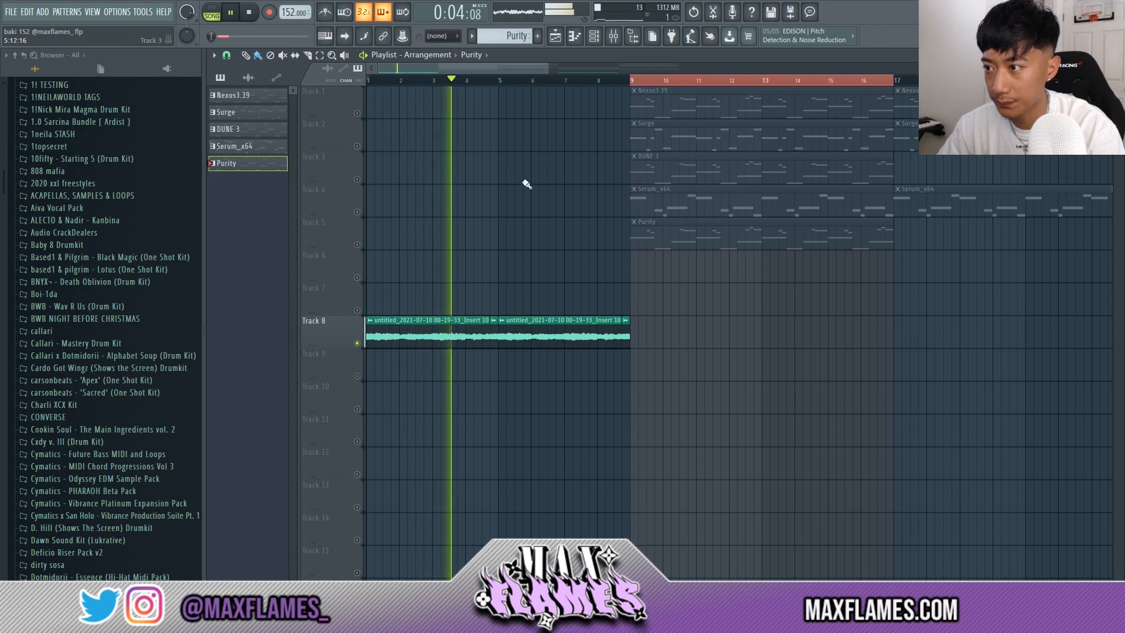
{"action": "key", "text": "space"}
{"action": "scroll", "coordinate": [413, 293], "scroll_direction": "down", "scroll_amount": 2}
{"action": "right_click", "coordinate": [357, 343]}
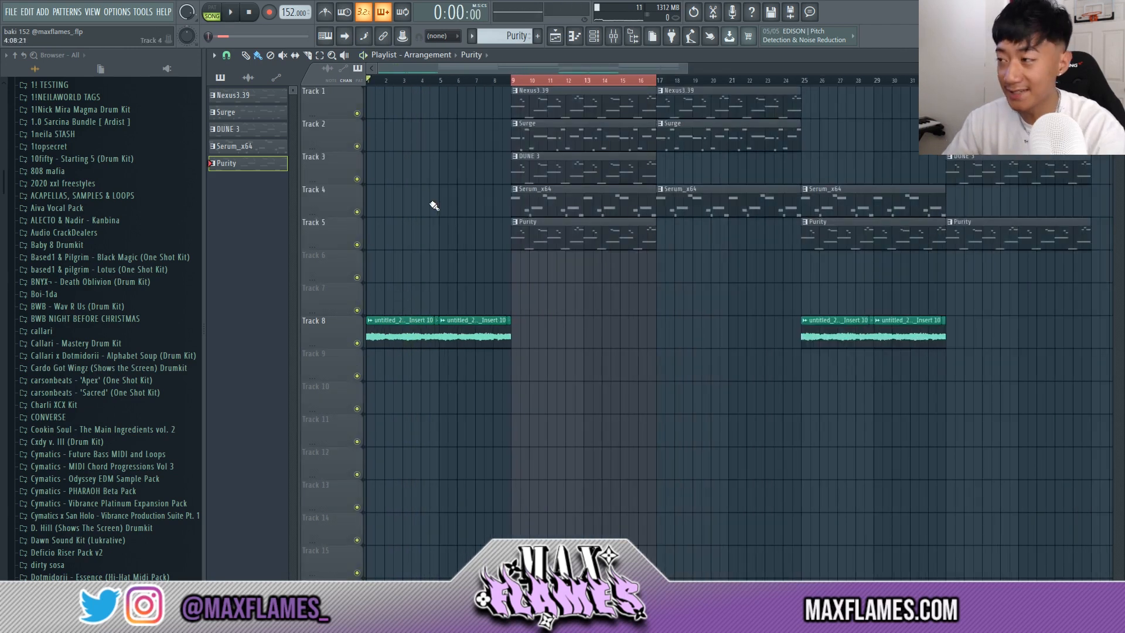
- Clear the playlist time selection and look over how the patterns and audio clips are arranged across the whole loop
{"action": "scroll", "coordinate": [761, 272], "scroll_direction": "down", "scroll_amount": 2}
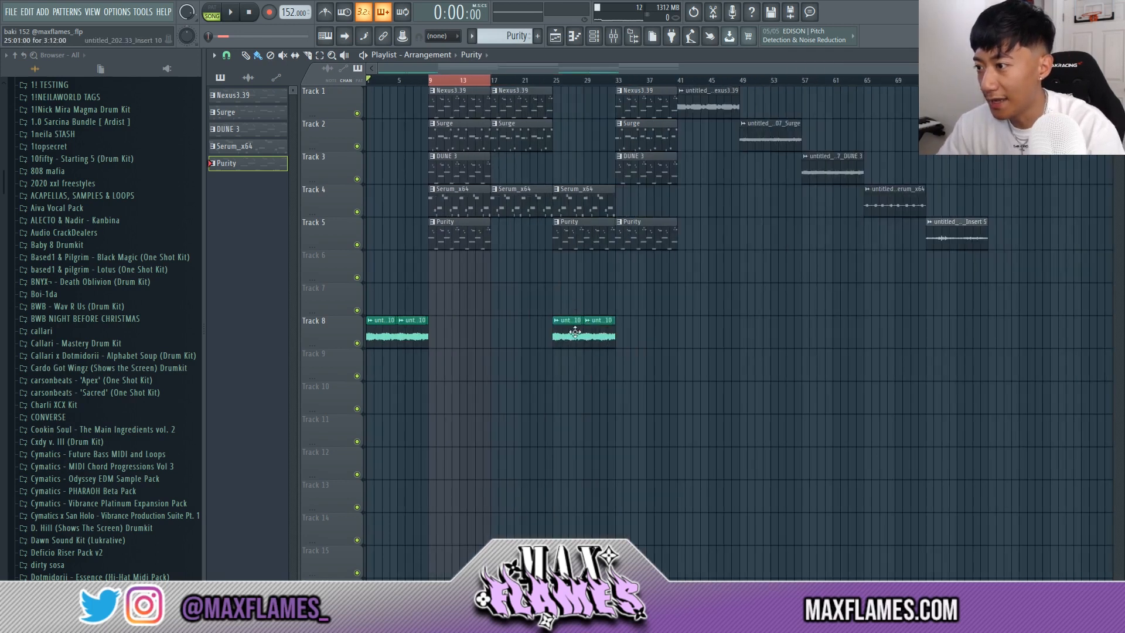
{"action": "scroll", "coordinate": [549, 335], "scroll_direction": "up", "scroll_amount": 2}
{"action": "left_click", "coordinate": [540, 327], "text": "ctrl"}
{"action": "scroll", "coordinate": [536, 330], "scroll_direction": "down", "scroll_amount": 2}
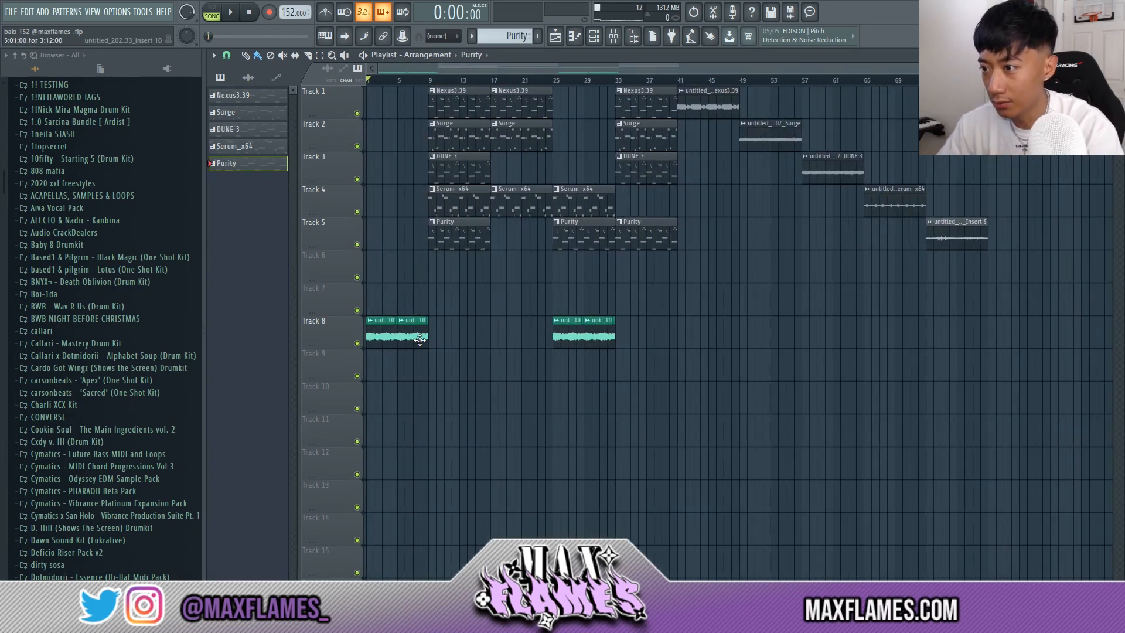
{"action": "scroll", "coordinate": [416, 281], "scroll_direction": "up", "scroll_amount": 2}
{"action": "scroll", "coordinate": [585, 271], "scroll_direction": "down", "scroll_amount": 2}
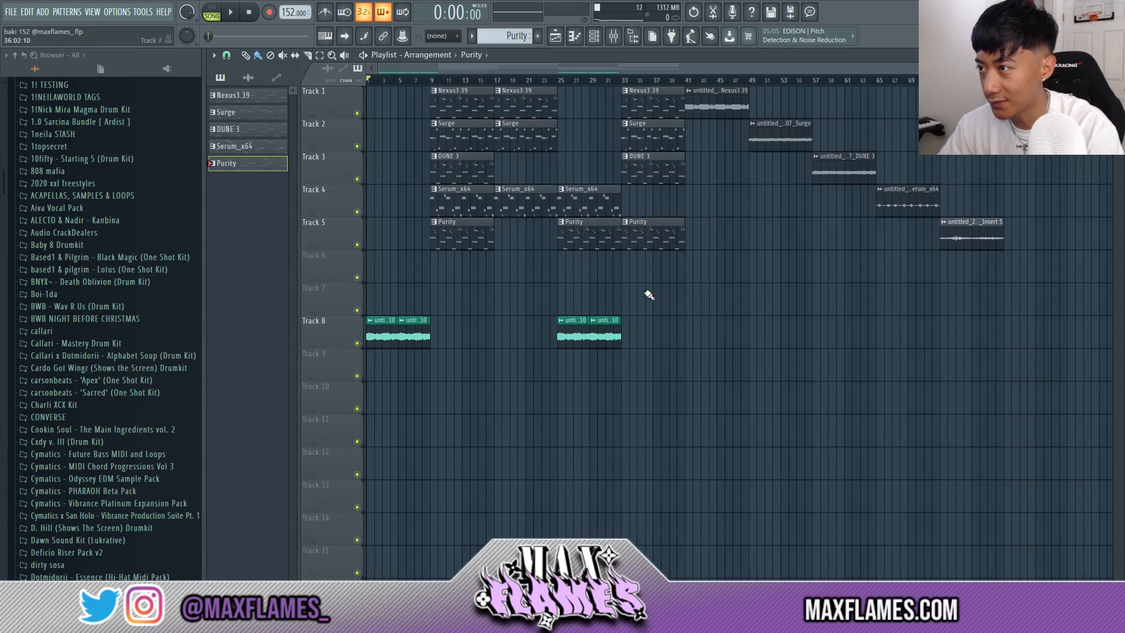
{"action": "scroll", "coordinate": [741, 353], "scroll_direction": "down", "scroll_amount": 1}
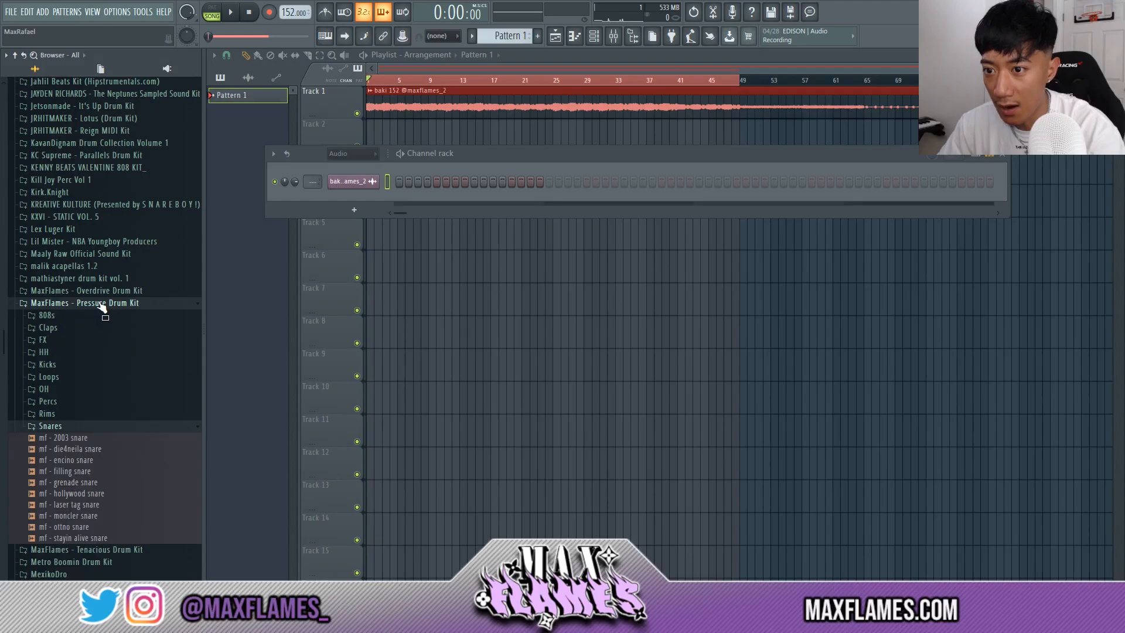
- Load mf - grenade snare from the MaxFlames - Pressure Drum Kit and place a hit on beat three of four bars during playback
{"action": "scroll", "coordinate": [100, 278], "scroll_direction": "down", "scroll_amount": 3}
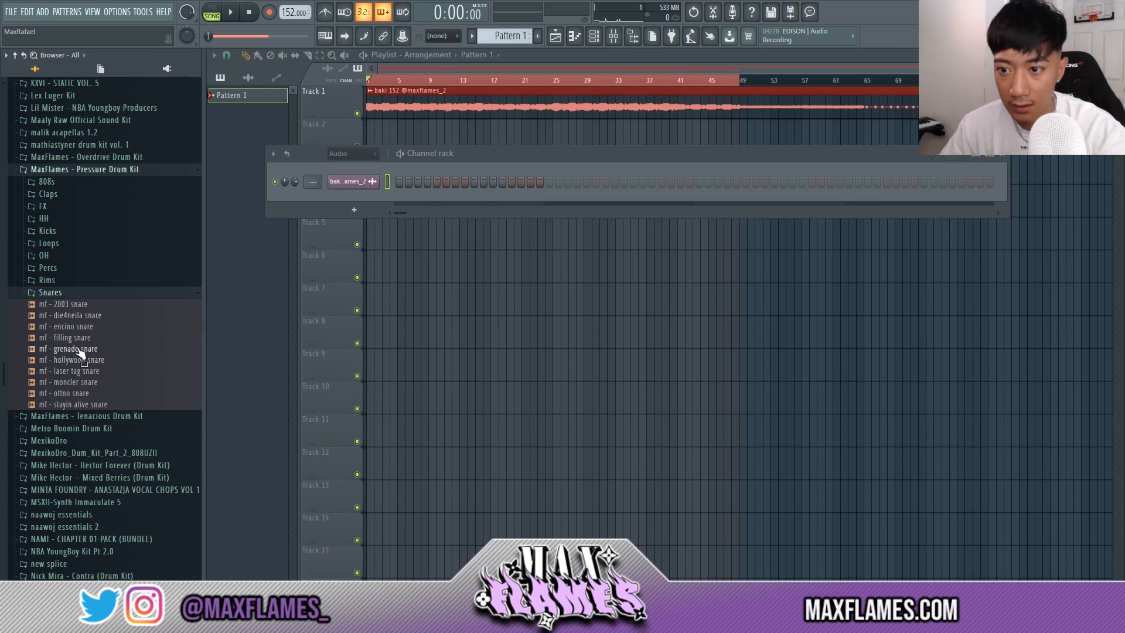
{"action": "left_click_drag", "start_coordinate": [80, 351], "coordinate": [356, 222]}
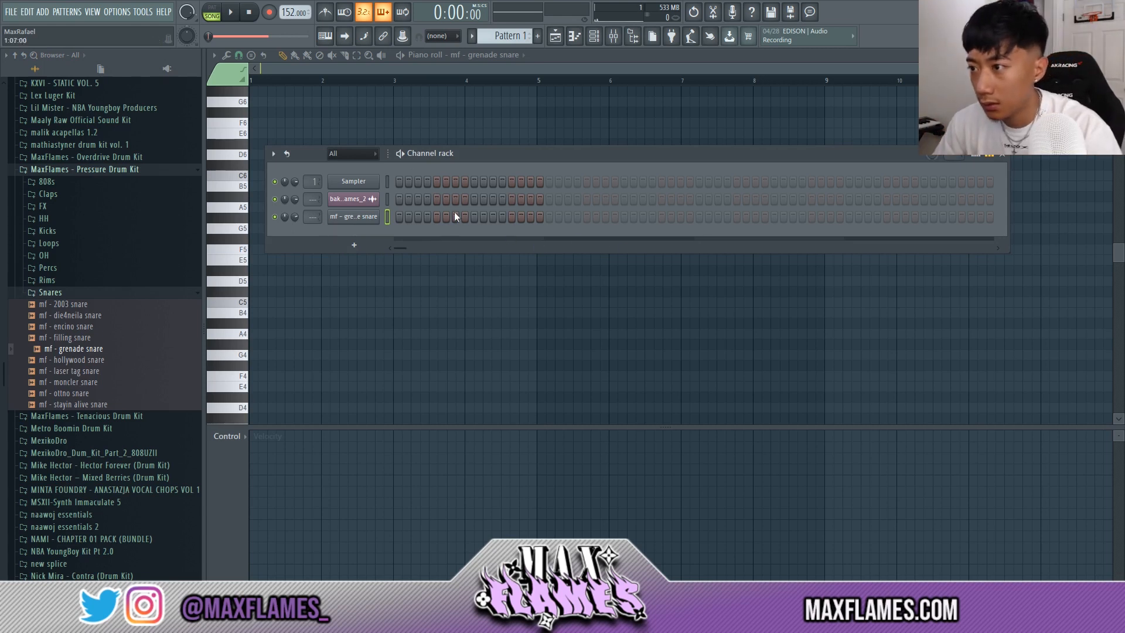
{"action": "left_click", "coordinate": [624, 216]}
{"action": "key", "text": "space"}
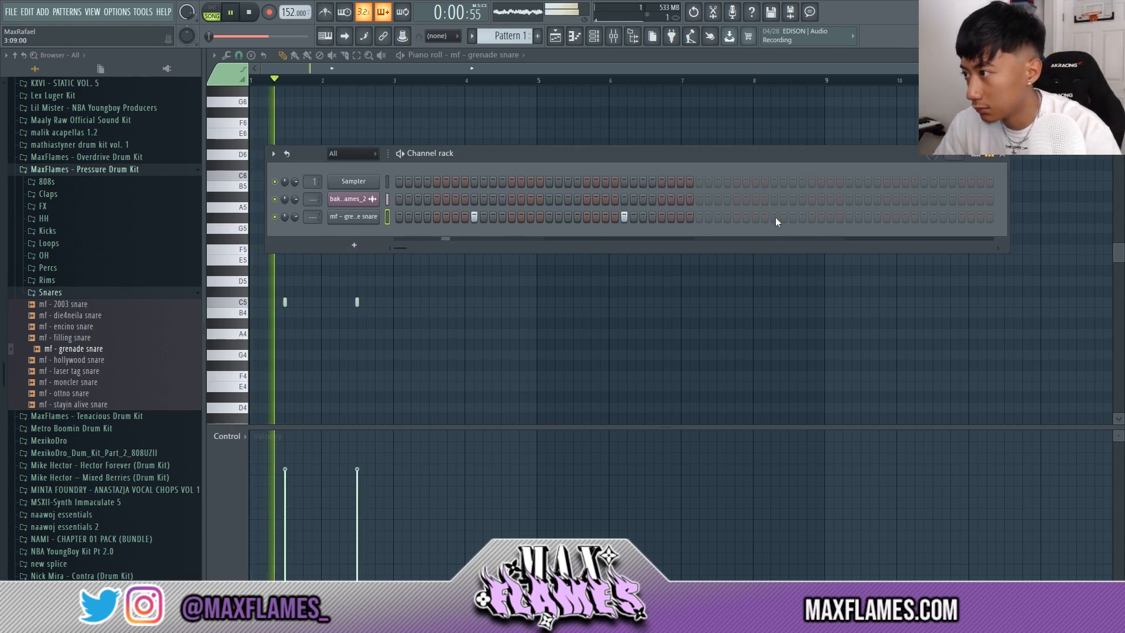
{"action": "left_click", "coordinate": [774, 217]}
{"action": "left_click", "coordinate": [924, 217]}
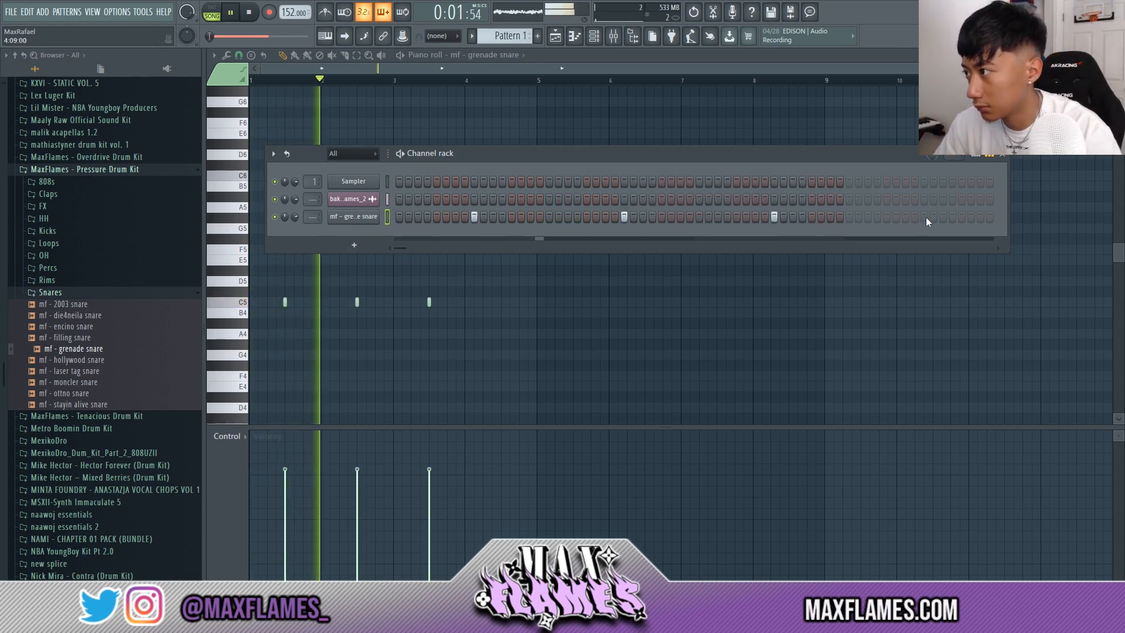
- Open the grenade snare in the piano roll and duplicate its C5 hits so one lands in each of eight bars
{"action": "right_click", "coordinate": [369, 216]}
{"action": "left_click", "coordinate": [339, 282]}
{"action": "key", "text": "ctrl+a"}
{"action": "mouse_move", "coordinate": [285, 302]}
{"action": "left_mouse_down"}
{"action": "mouse_move", "coordinate": [603, 304]}
{"action": "mouse_move", "coordinate": [575, 303]}
{"action": "left_mouse_up"}
{"action": "key", "text": "ctrl+d"}
{"action": "key", "text": "ctrl+a"}
{"action": "key", "text": "ctrl+q"}
{"action": "key", "text": "ctrl+d"}
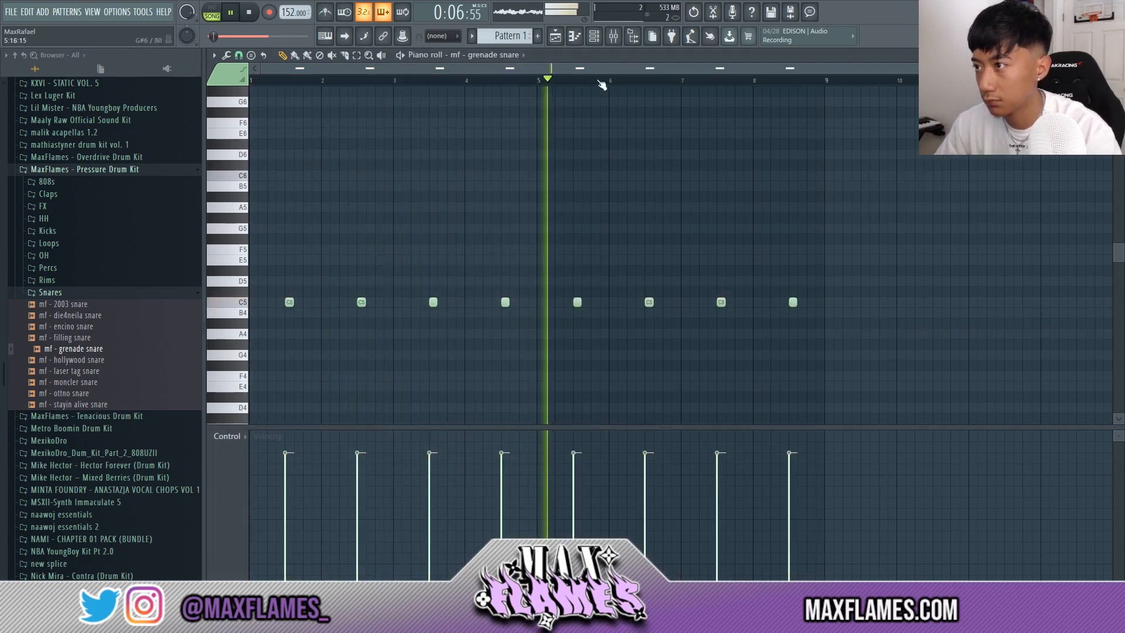
- Stop playback, add mf - loki 808 from the Pressure Drum Kit's 808s folder as a new channel and open its piano roll
{"action": "left_click", "coordinate": [601, 38]}
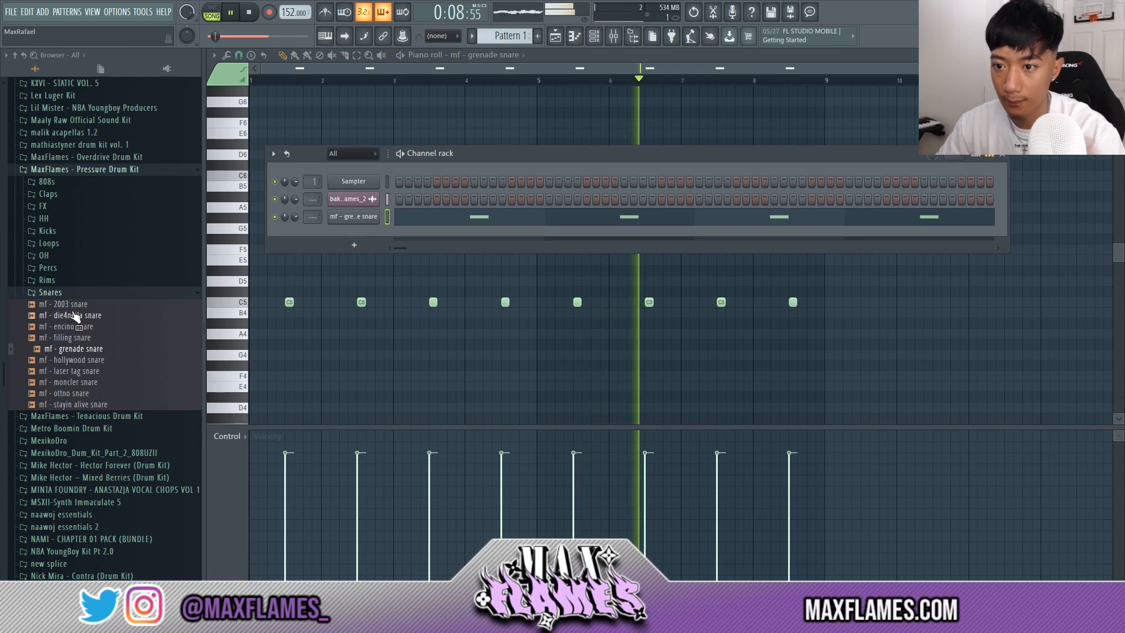
{"action": "left_click", "coordinate": [45, 183]}
{"action": "key", "text": "space"}
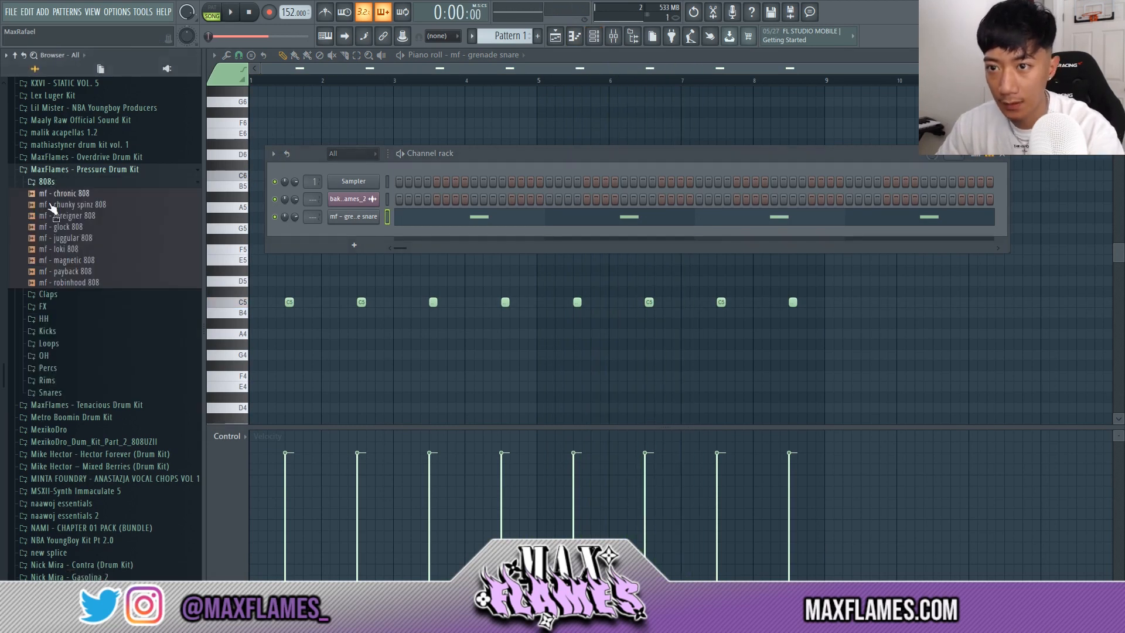
{"action": "left_click_drag", "start_coordinate": [476, 154], "coordinate": [403, 144]}
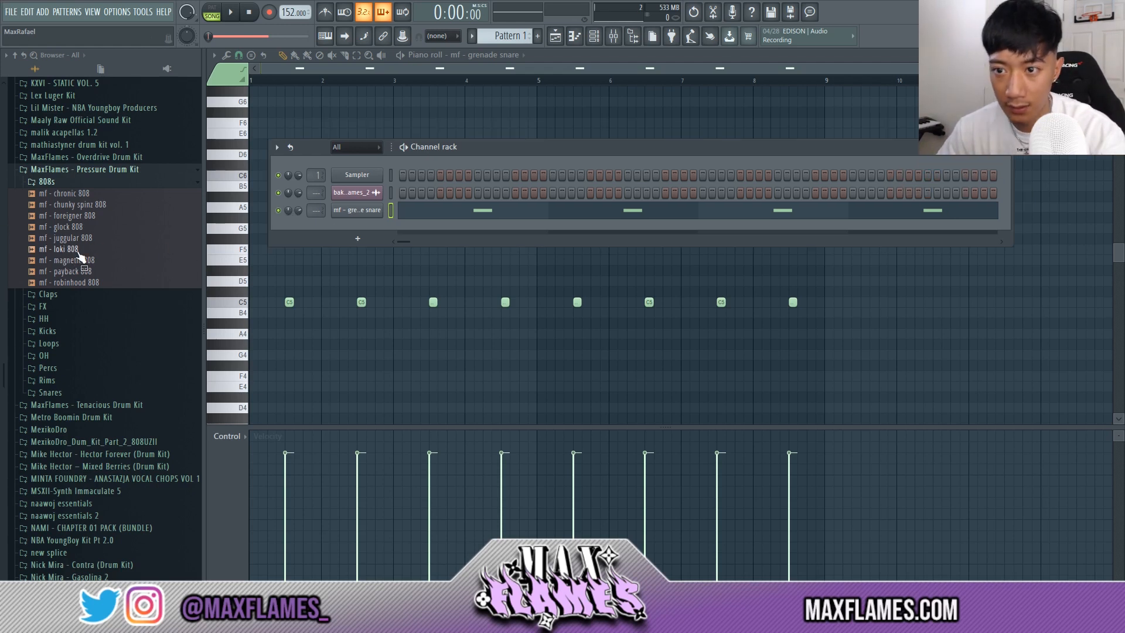
{"action": "left_click_drag", "start_coordinate": [79, 256], "coordinate": [449, 210]}
{"action": "left_click_drag", "start_coordinate": [358, 227], "coordinate": [359, 228]}
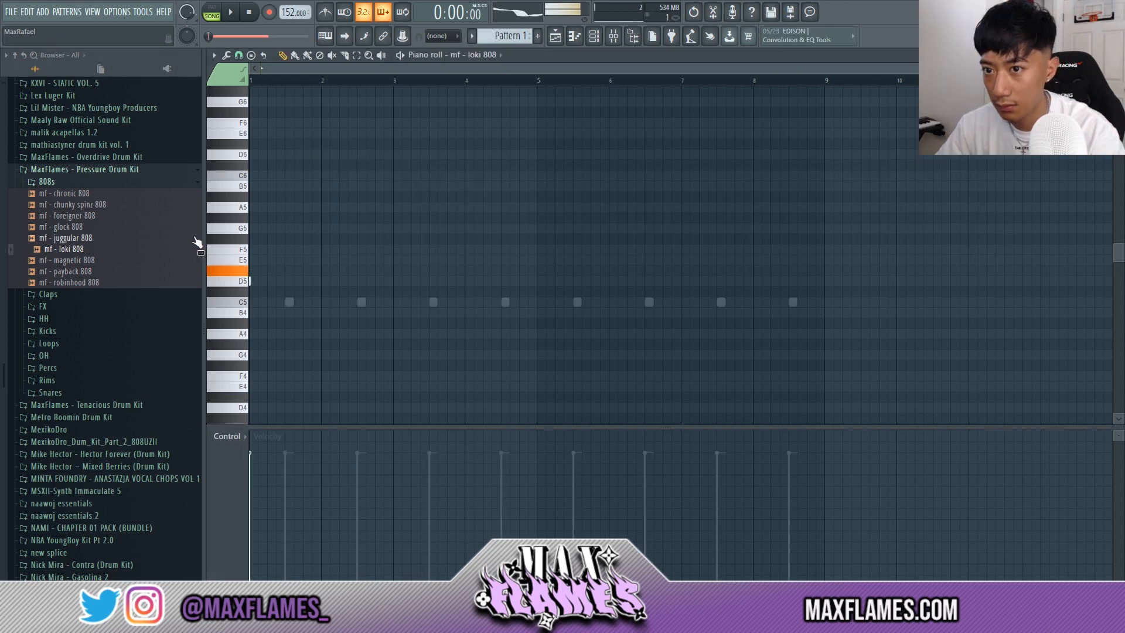
- Place three D6 notes in bar 1 and one D#6 in bar 2 for the loki 808, and transpose them down an octave
{"action": "key", "text": "space"}
{"action": "key", "text": "space"}
{"action": "key", "text": "space"}
{"action": "key", "text": "space"}
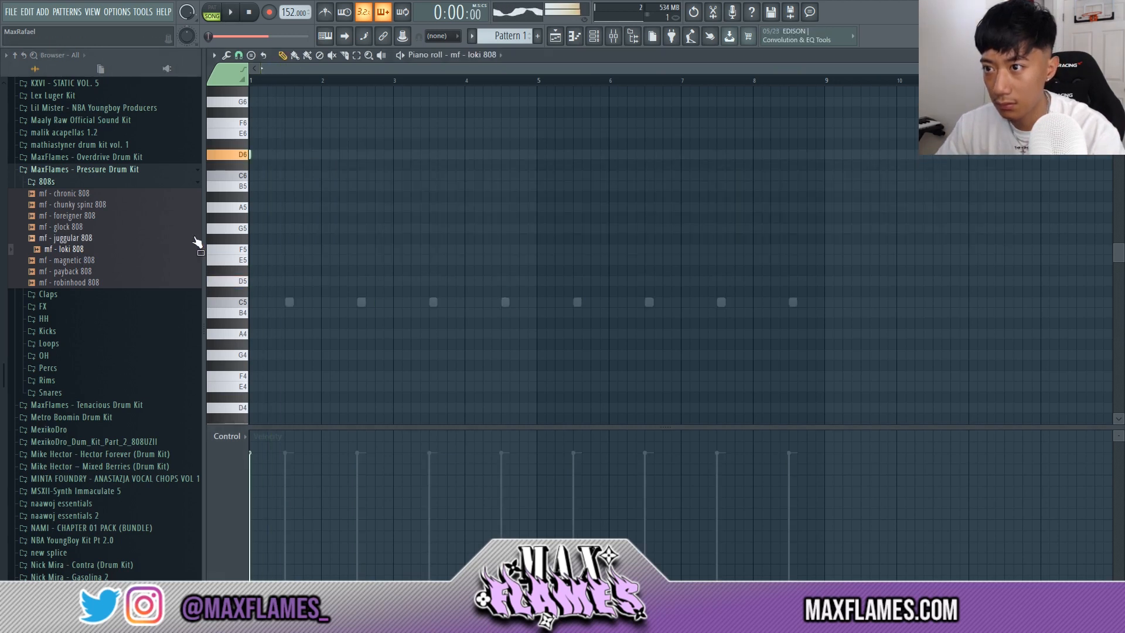
{"action": "key", "text": "space"}
{"action": "left_click", "coordinate": [276, 155]}
{"action": "left_click", "coordinate": [303, 154]}
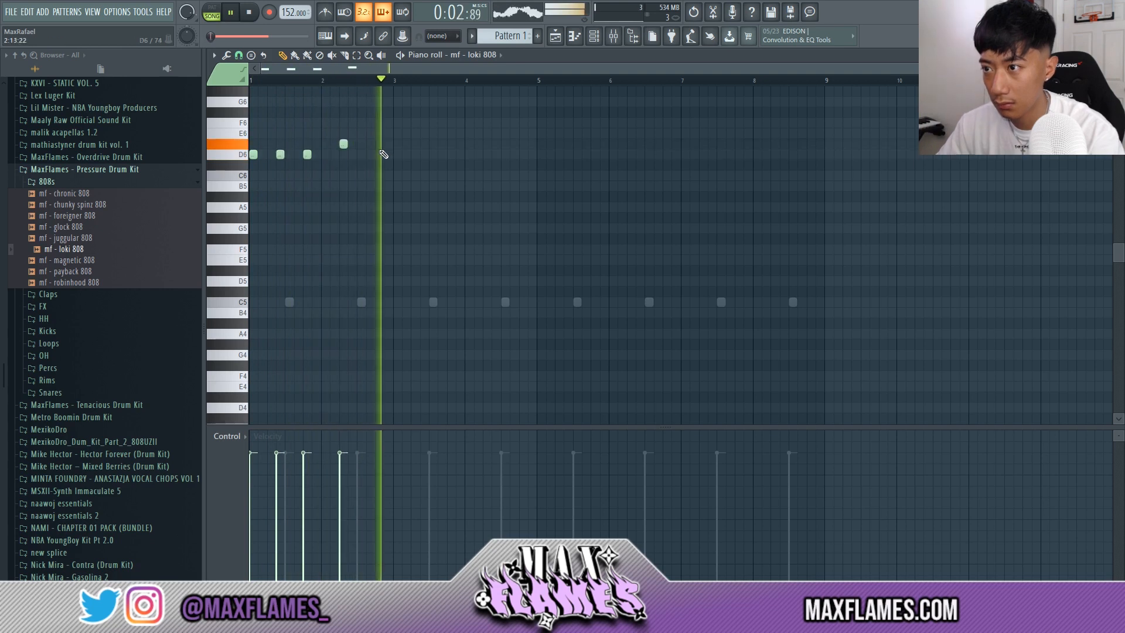
{"action": "key", "text": "ctrl+Down"}
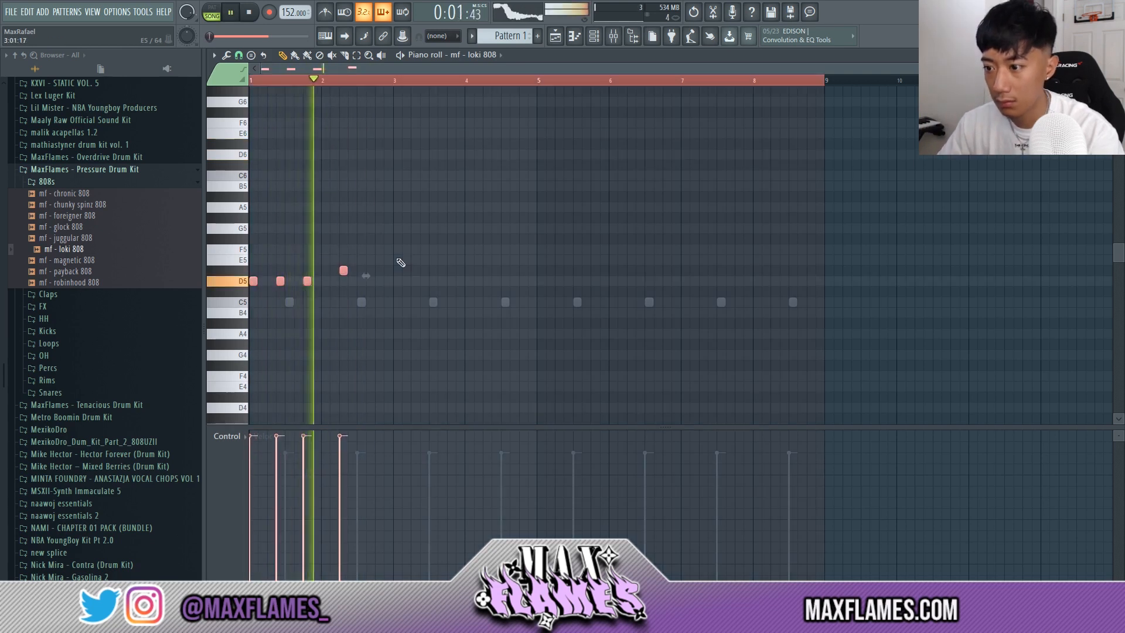
{"action": "key", "text": "space"}
- Check the loki 808 channel in the channel rack, and copy its four-note phrase from bars 1-2 into bars 3-4
{"action": "left_click", "coordinate": [596, 35]}
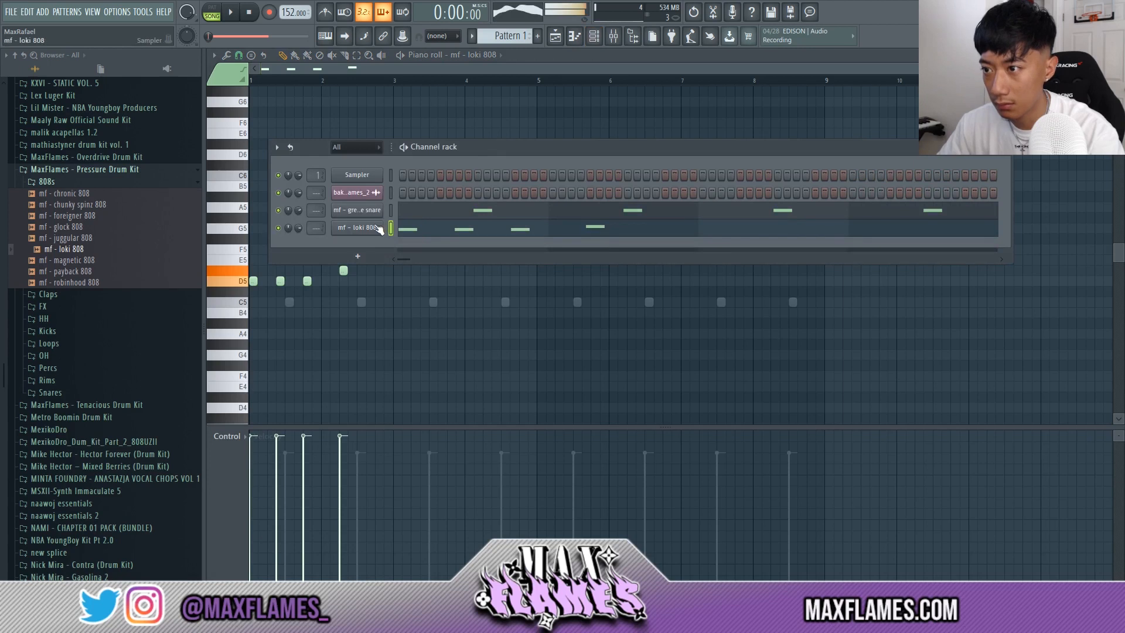
{"action": "right_click", "coordinate": [377, 227]}
{"action": "left_click", "coordinate": [432, 308]}
{"action": "right_click", "coordinate": [367, 339]}
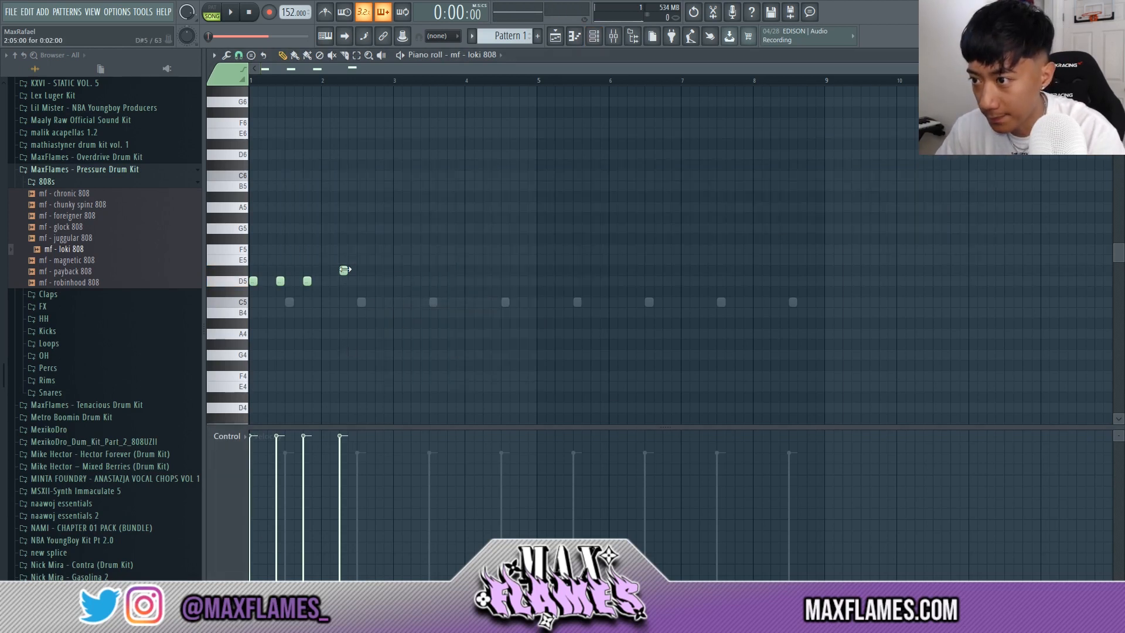
{"action": "key", "text": "ctrl+a"}
{"action": "left_click_drag", "start_coordinate": [256, 285], "coordinate": [401, 285]}
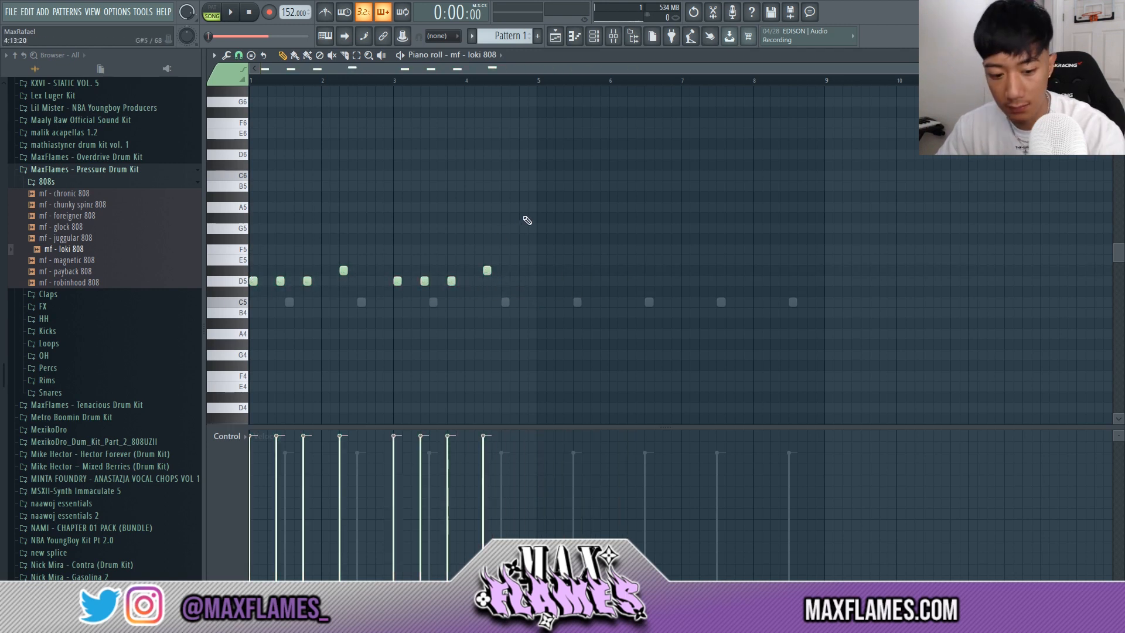
- Add a G#5 note on the last beat of bar 4 and duplicate the four-bar 808 phrase into bars 5 to 8
{"action": "key", "text": "space"}
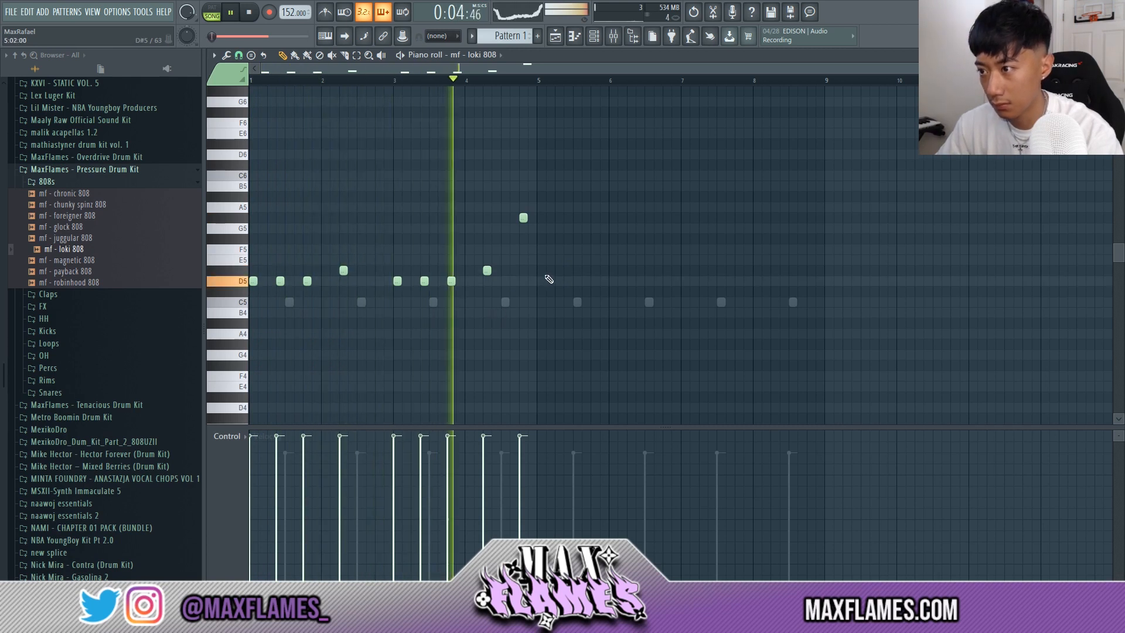
{"action": "key", "text": "ctrl+a"}
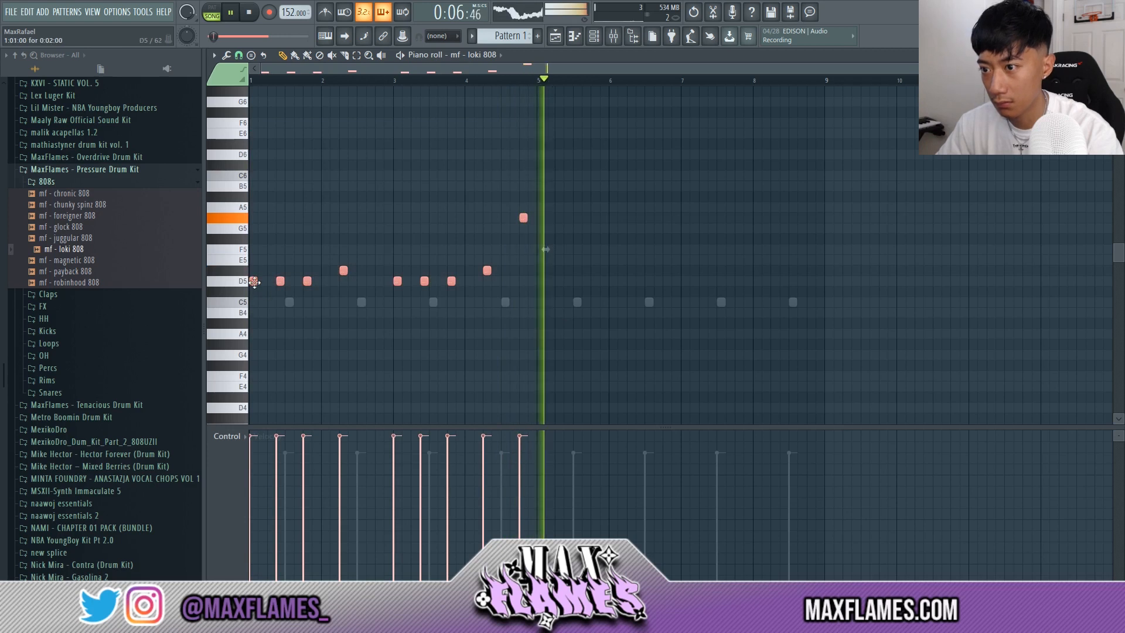
{"action": "key", "text": "space"}
{"action": "key", "text": "ctrl+b"}
{"action": "left_click_drag", "start_coordinate": [563, 283], "coordinate": [539, 283]}
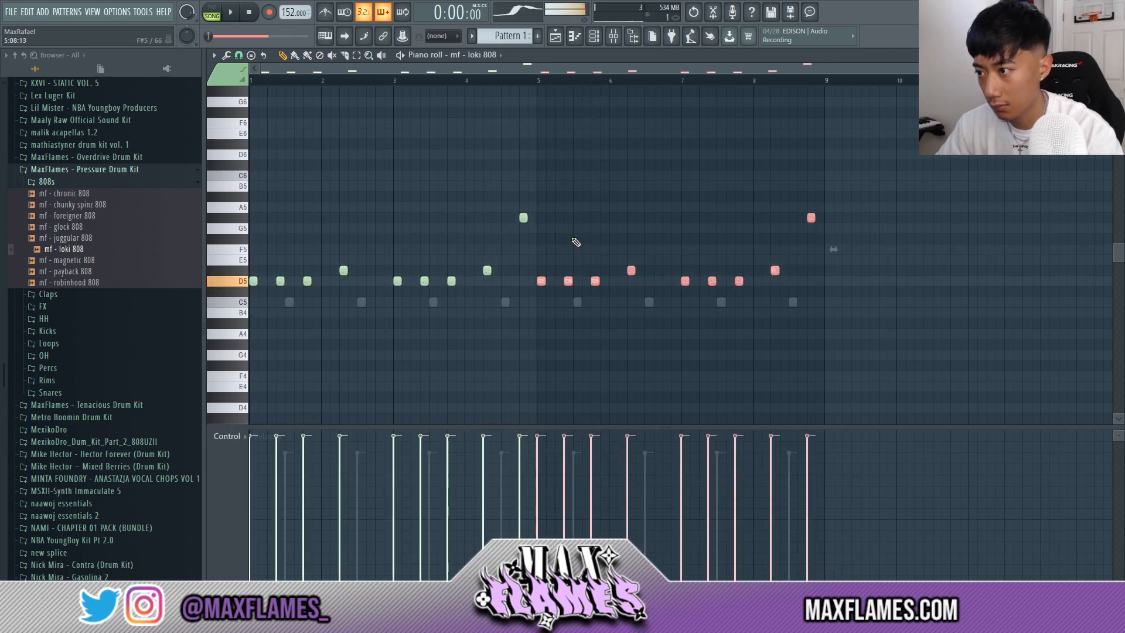
{"action": "left_click", "coordinate": [576, 243], "text": "ctrl"}
- Insert two quieter D5 fill notes between the first two 808 hits of bar 3, making the second fill note louder than the first
{"action": "key", "text": "space"}
{"action": "scroll", "coordinate": [295, 164], "scroll_direction": "up", "scroll_amount": 4}
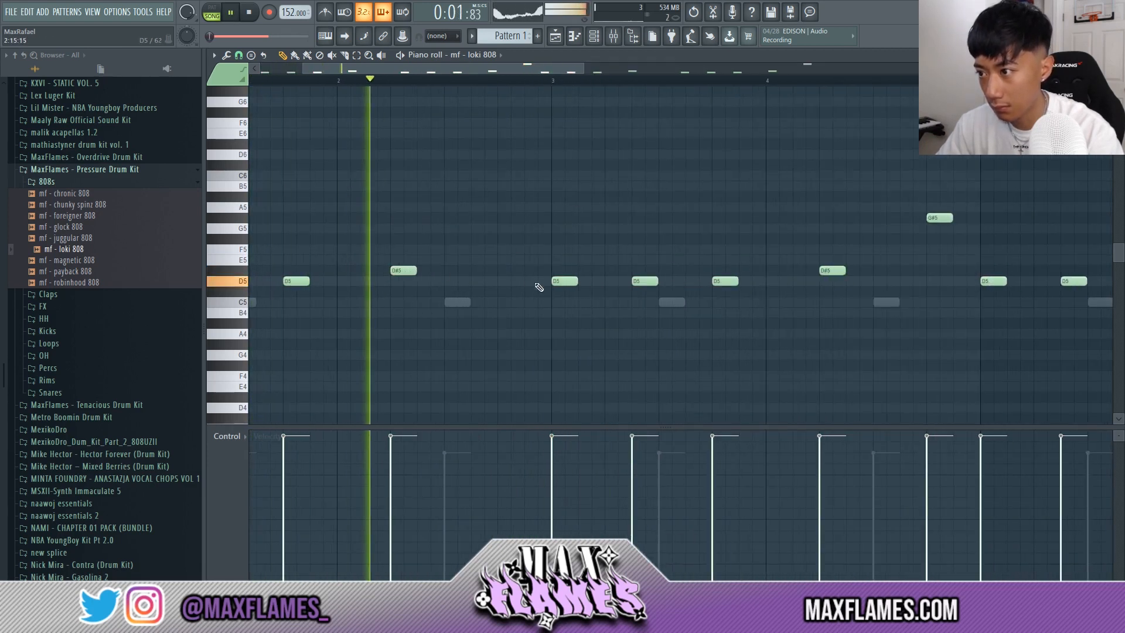
{"action": "key", "text": "space"}
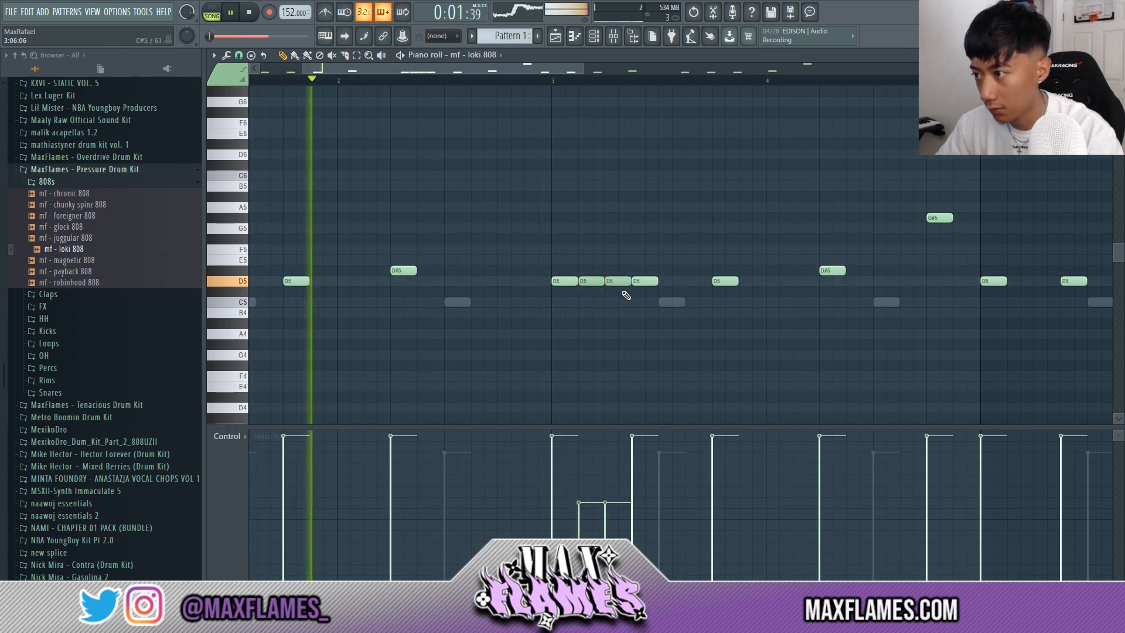
{"action": "scroll", "coordinate": [615, 285], "scroll_direction": "down", "scroll_amount": 1}
{"action": "scroll", "coordinate": [614, 285], "scroll_direction": "up", "scroll_amount": 2}
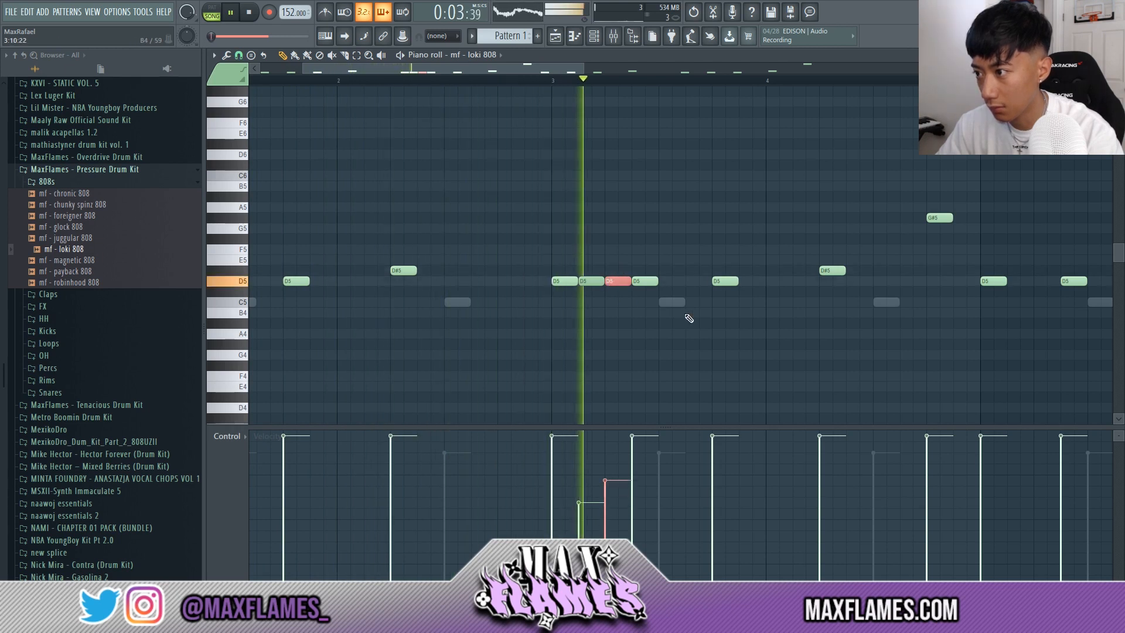
{"action": "key", "text": "space"}
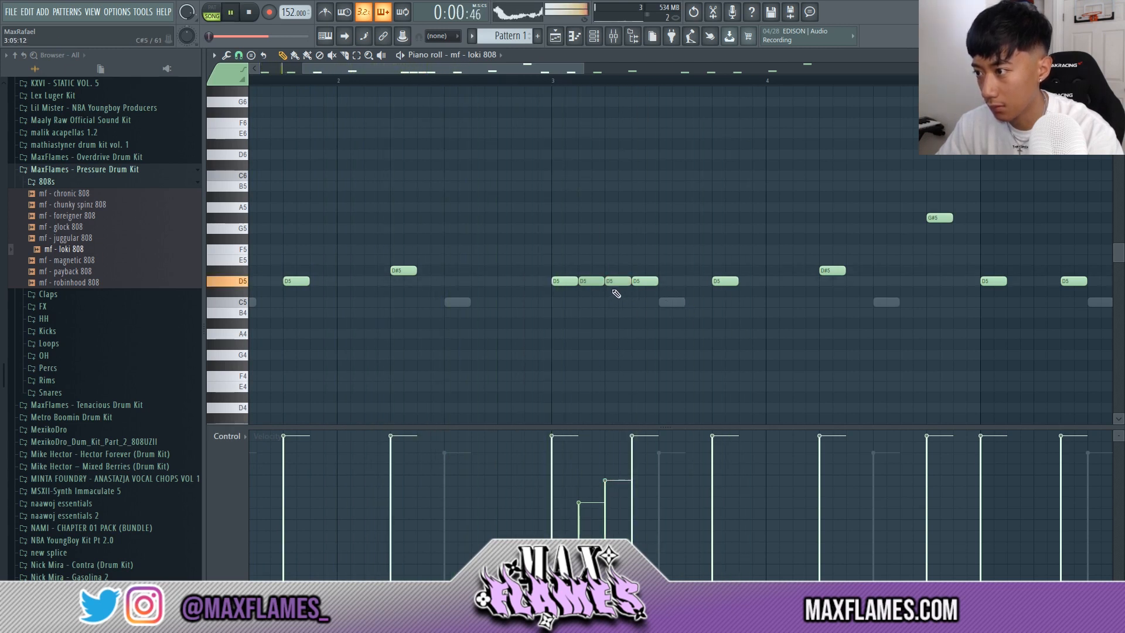
{"action": "scroll", "coordinate": [616, 293], "scroll_direction": "up", "scroll_amount": 2}
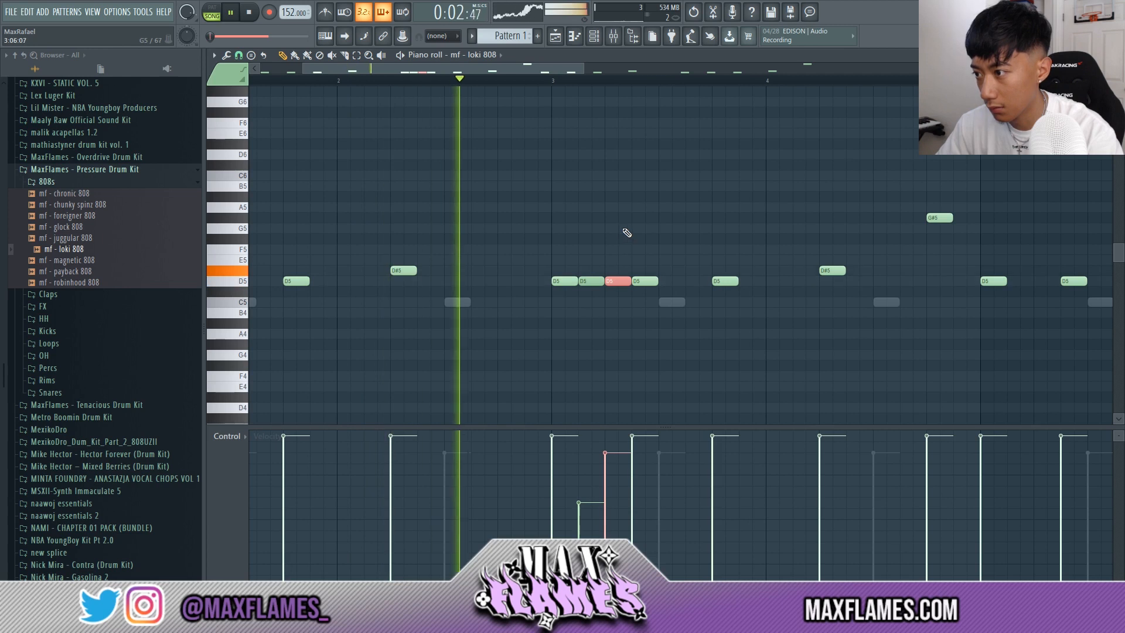
- Raise the 808 pattern an octave and lower both fill notes in bar 3 to A5, adjusting their velocities
{"action": "scroll", "coordinate": [623, 229], "scroll_direction": "down", "scroll_amount": 3}
{"action": "scroll", "coordinate": [519, 283], "scroll_direction": "up", "scroll_amount": 3}
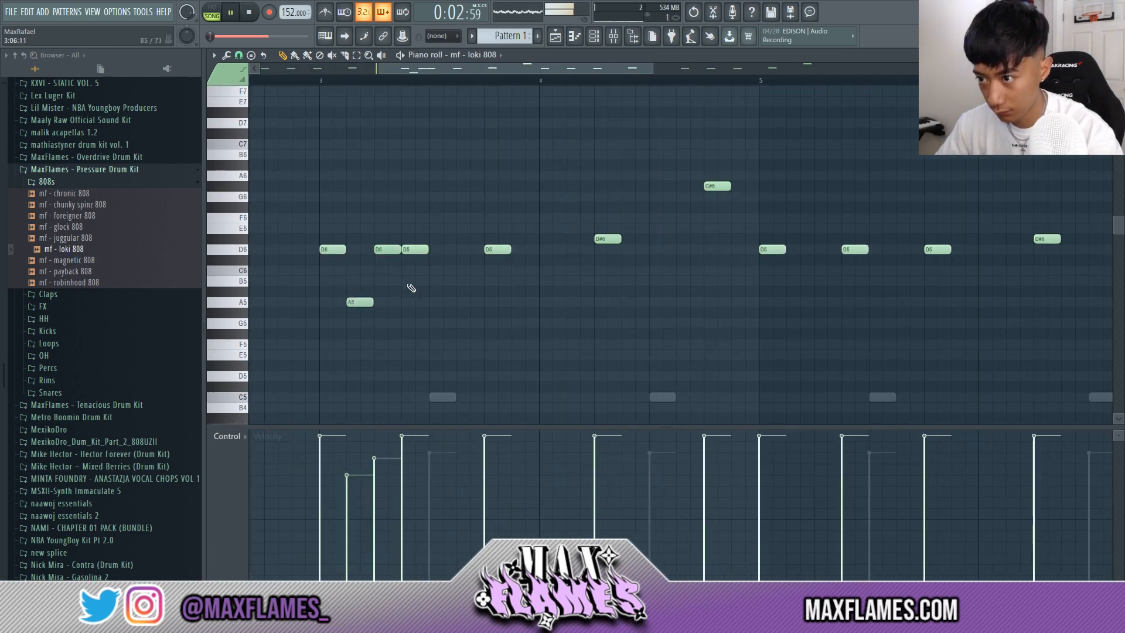
{"action": "key", "text": "space"}
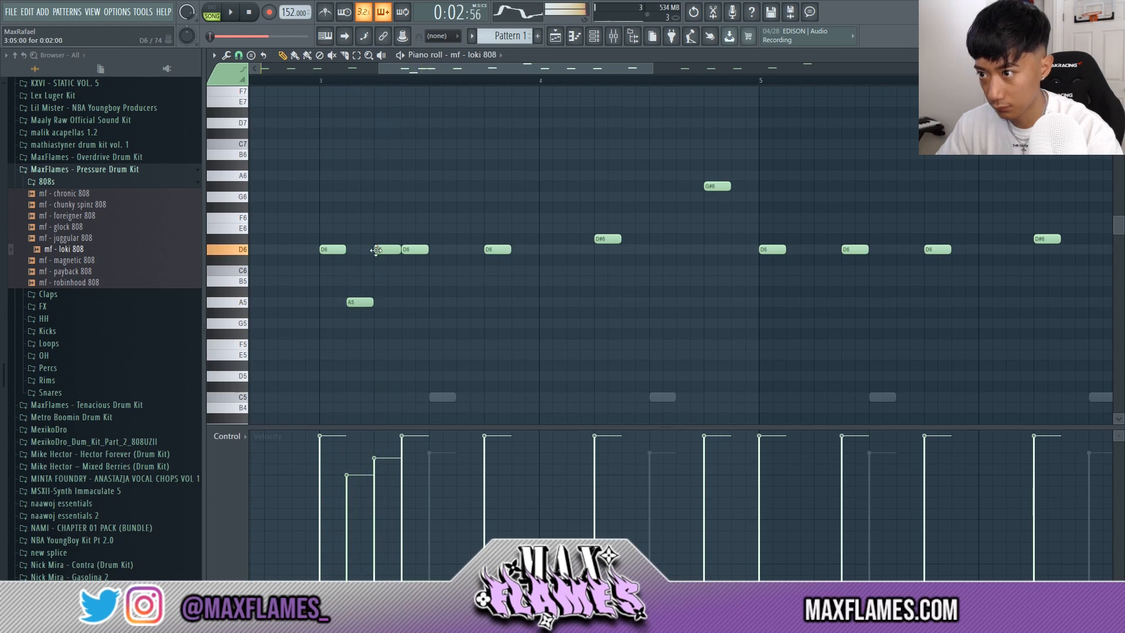
{"action": "key", "text": "space"}
{"action": "left_click_drag", "start_coordinate": [376, 250], "coordinate": [376, 302]}
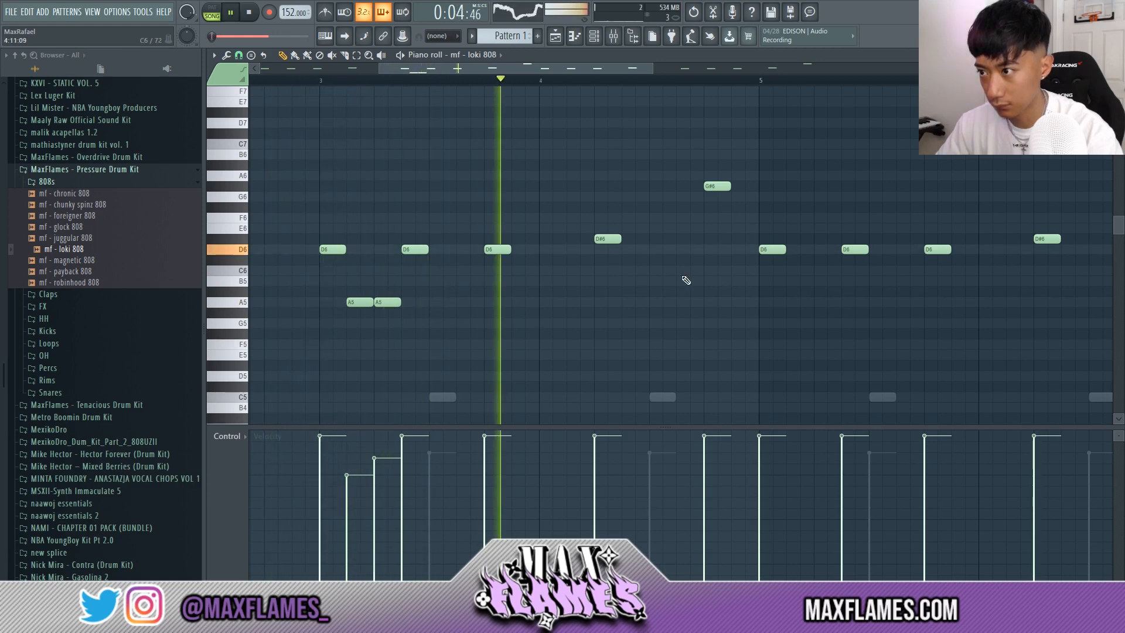
- Raise the last 808 note of bar 4 to A6 and audition it in playback
{"action": "scroll", "coordinate": [686, 280], "scroll_direction": "down", "scroll_amount": 4}
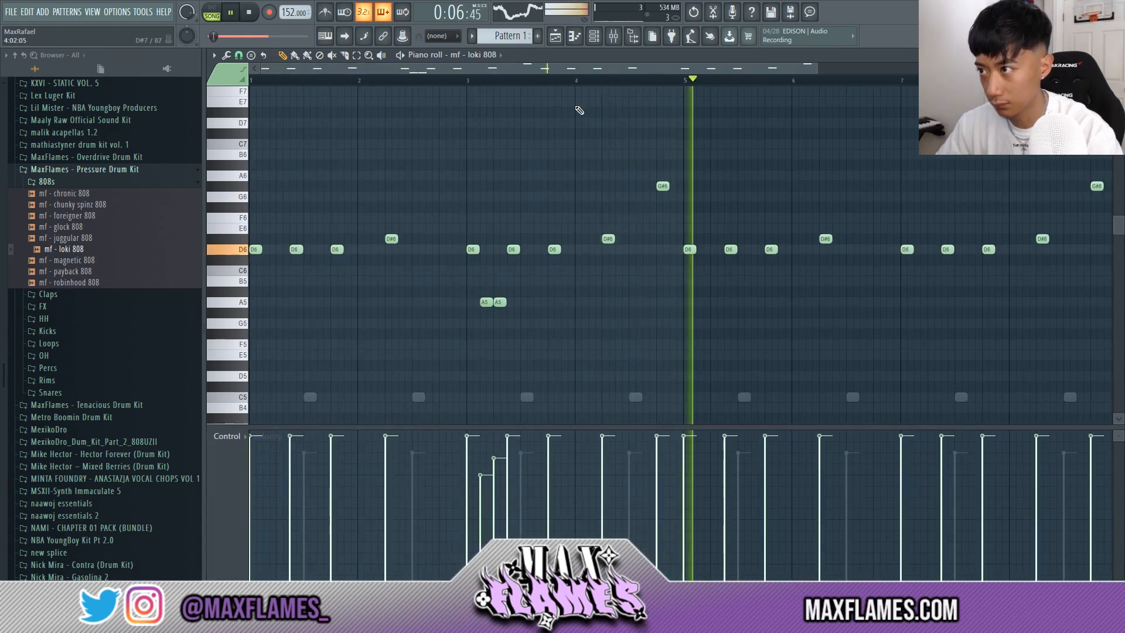
{"action": "left_click_drag", "start_coordinate": [662, 185], "coordinate": [671, 176]}
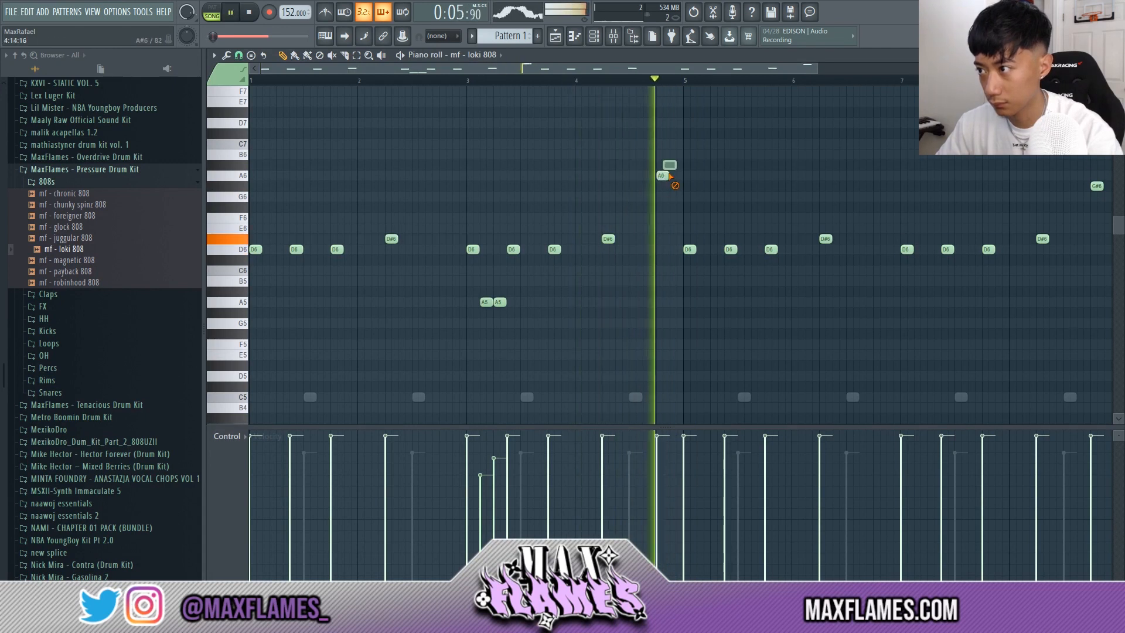
{"action": "right_click", "coordinate": [666, 175]}
{"action": "key", "text": "space"}
{"action": "left_click", "coordinate": [655, 175]}
{"action": "key", "text": "space"}
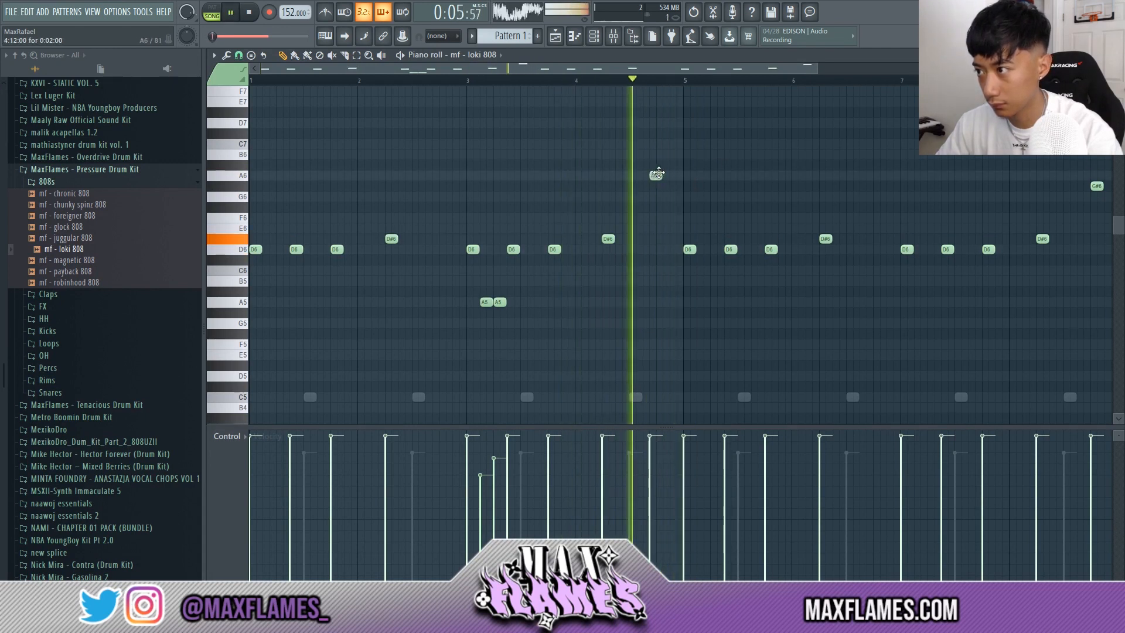
- Raise the last 808 note of bar 8 to A6 and restart playback
{"action": "scroll", "coordinate": [811, 183], "scroll_direction": "down", "scroll_amount": 2}
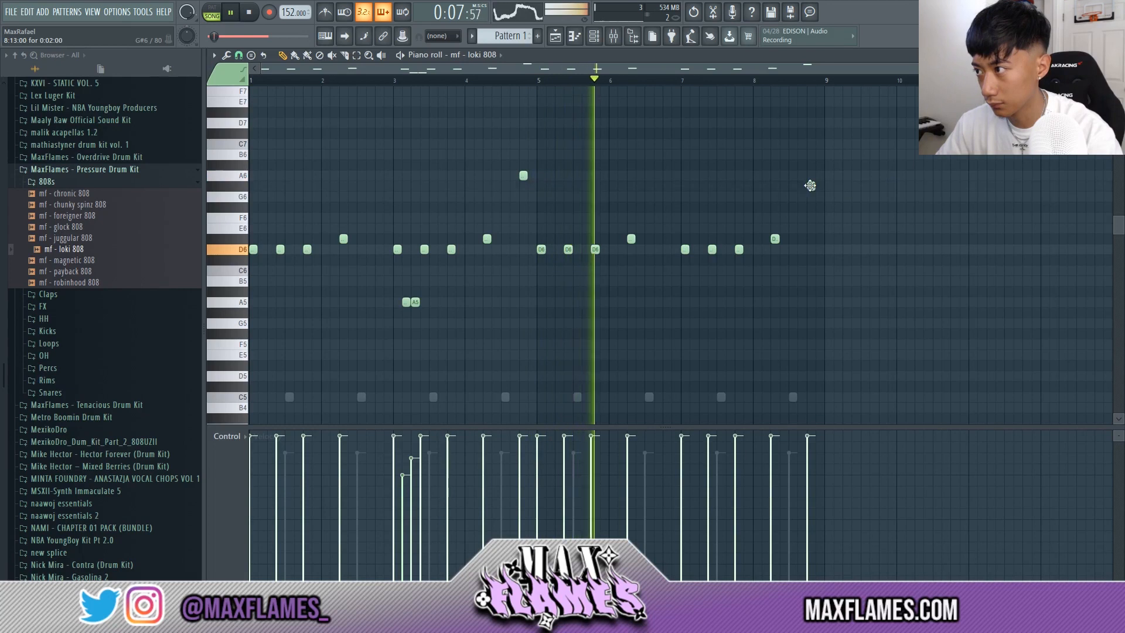
{"action": "left_click_drag", "start_coordinate": [811, 186], "coordinate": [811, 176]}
{"action": "key", "text": "space"}
{"action": "key", "text": "space"}
- Replace the 808 notes in bars 5 to 8 with a copy of the first four bars, its closing A6 note lengthened to one beat
{"action": "right_click", "coordinate": [542, 250]}
{"action": "right_click", "coordinate": [569, 250]}
{"action": "right_click", "coordinate": [595, 250]}
{"action": "right_click", "coordinate": [631, 239]}
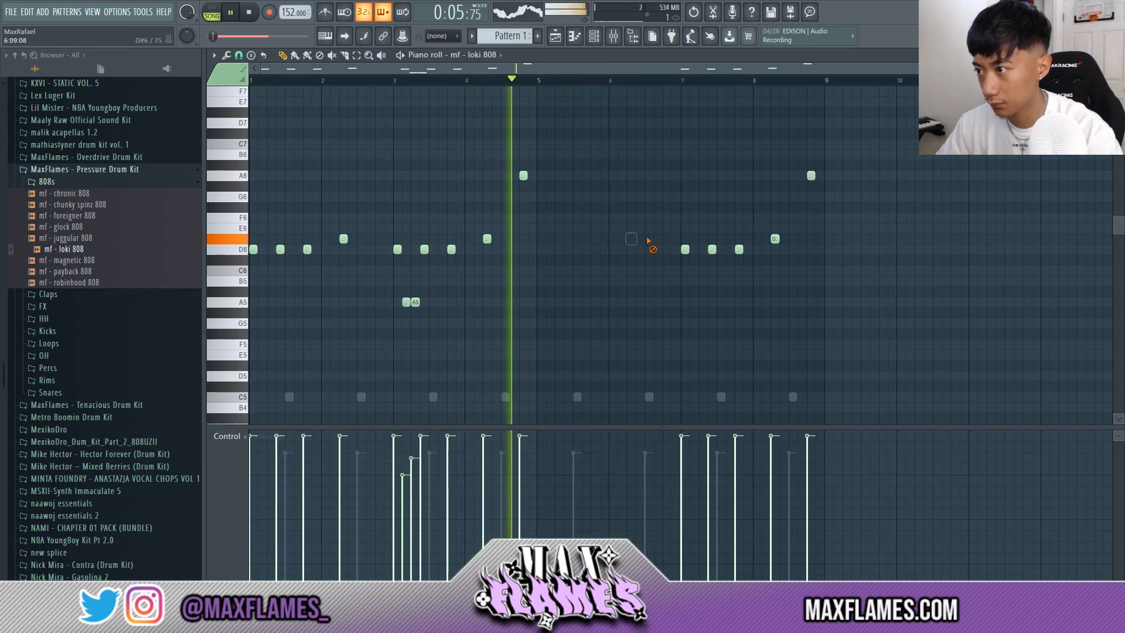
{"action": "right_click", "coordinate": [712, 249]}
{"action": "right_click", "coordinate": [739, 250]}
{"action": "right_click", "coordinate": [774, 239]}
{"action": "right_click", "coordinate": [811, 175]}
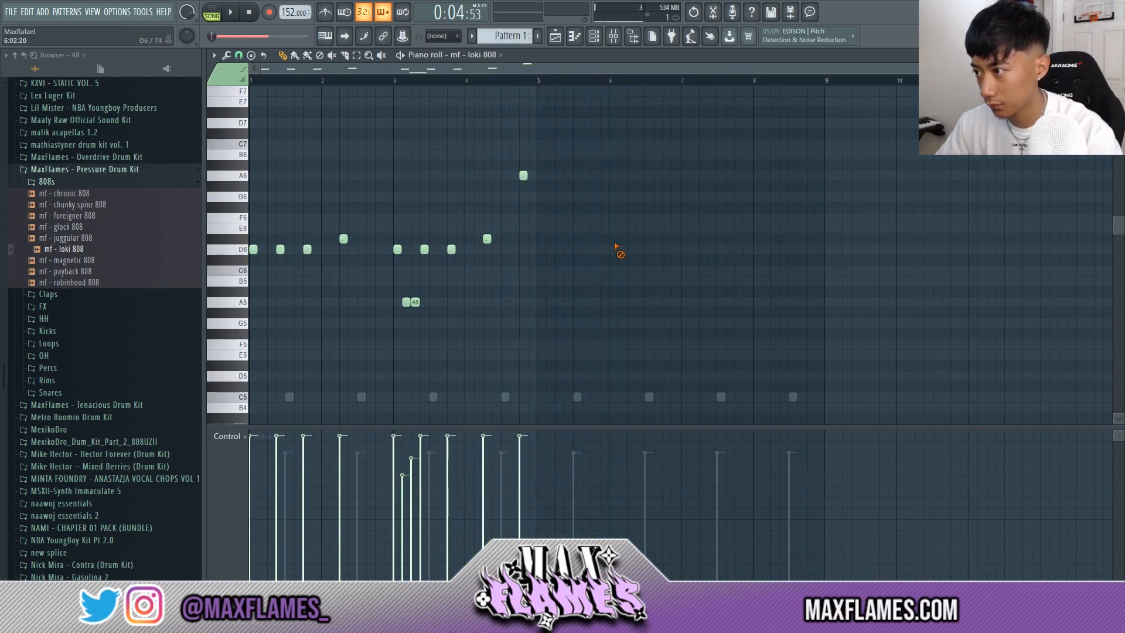
{"action": "key", "text": "ctrl+b"}
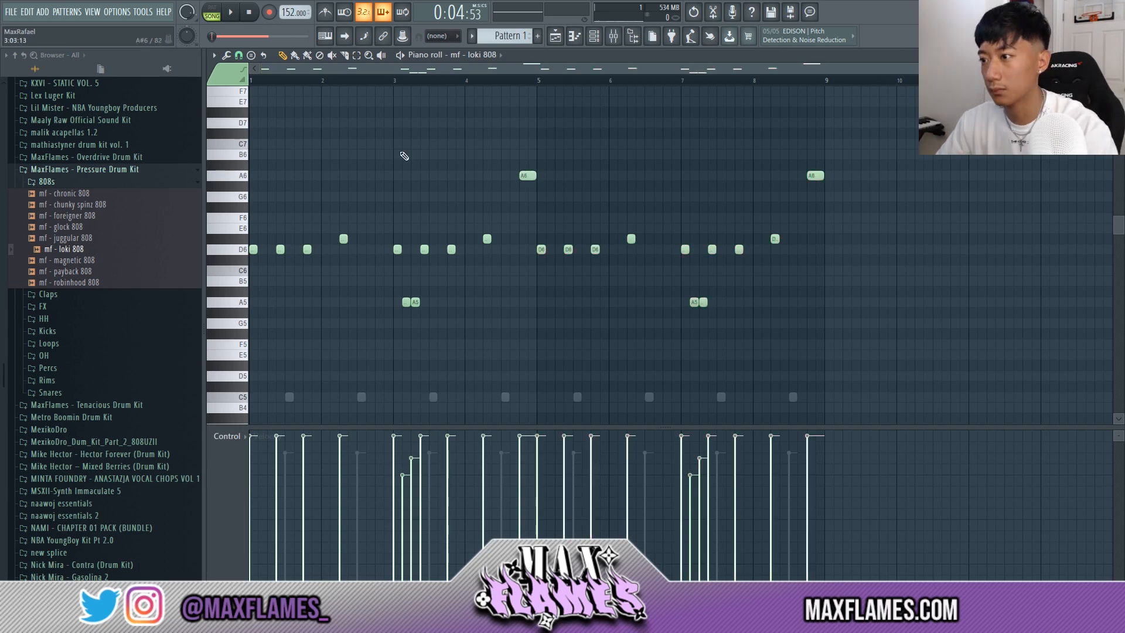
- Transpose all 808 notes down one octave during playback and raise their velocities slightly
{"action": "key", "text": "space"}
{"action": "key", "text": "ctrl+Down"}
{"action": "key", "text": "ctrl+a"}
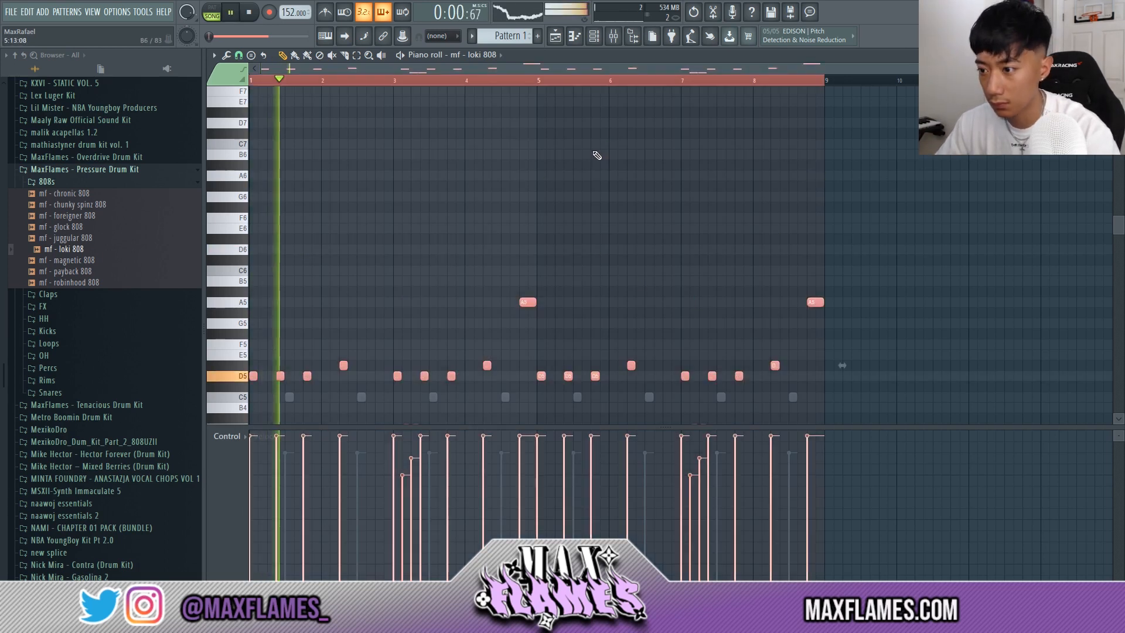
{"action": "key", "text": "ctrl+d"}
{"action": "scroll", "coordinate": [508, 176], "scroll_direction": "down", "scroll_amount": 4}
{"action": "scroll", "coordinate": [321, 226], "scroll_direction": "up", "scroll_amount": 4}
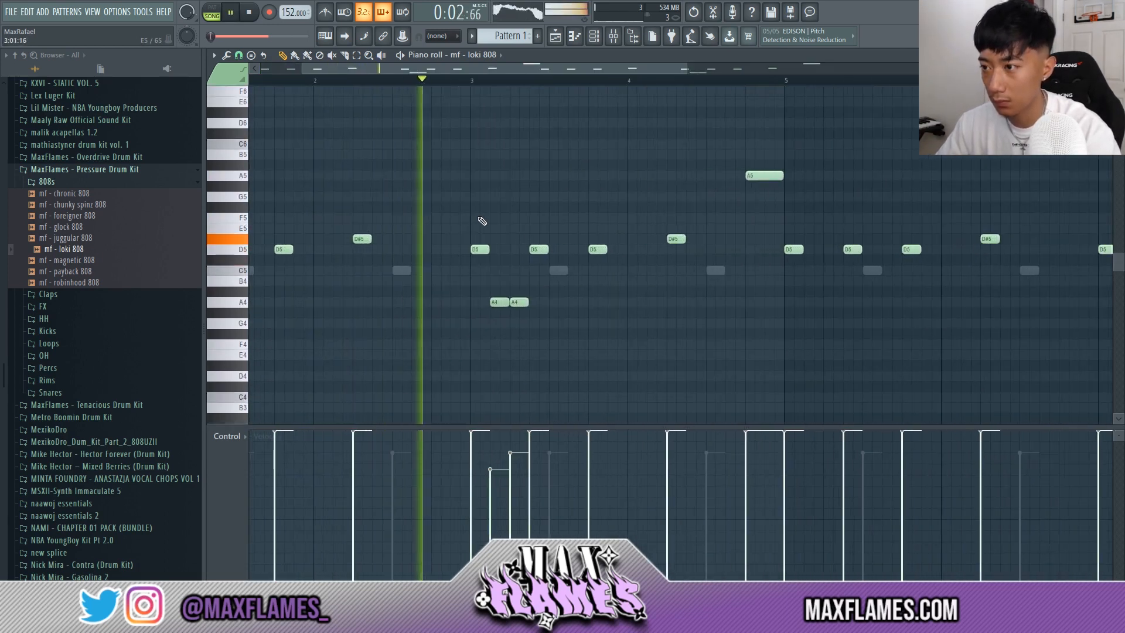
- Add a half-beat D#5 808 note at the end of bar 6 and chop it into a rapid roll using a shorter time multiplier
{"action": "scroll", "coordinate": [674, 234], "scroll_direction": "down", "scroll_amount": 4}
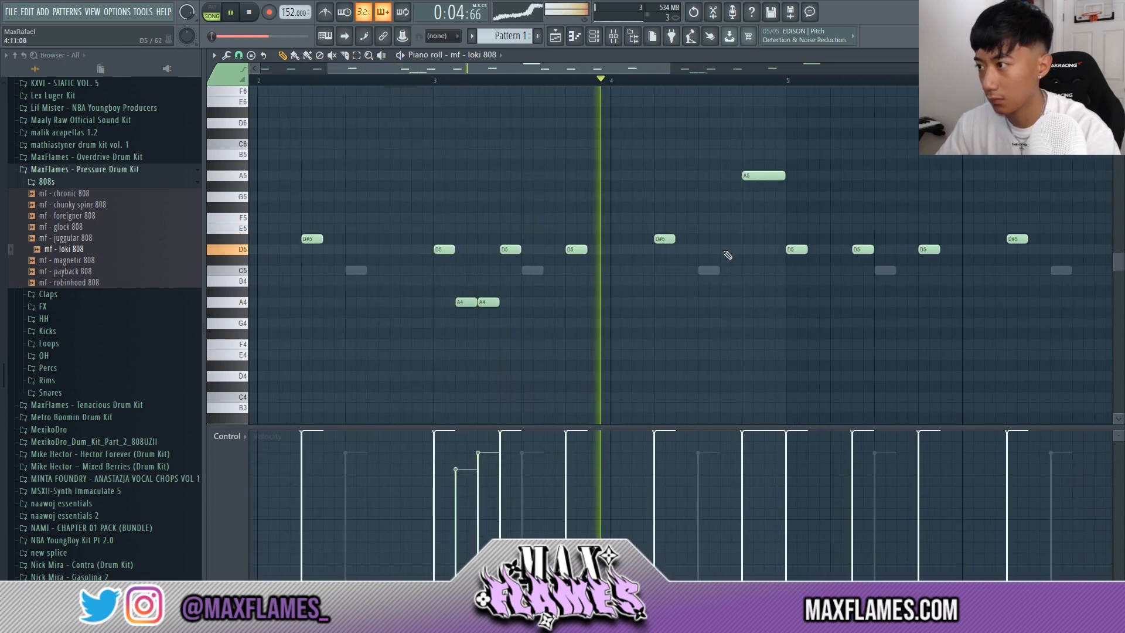
{"action": "scroll", "coordinate": [832, 246], "scroll_direction": "down", "scroll_amount": 3}
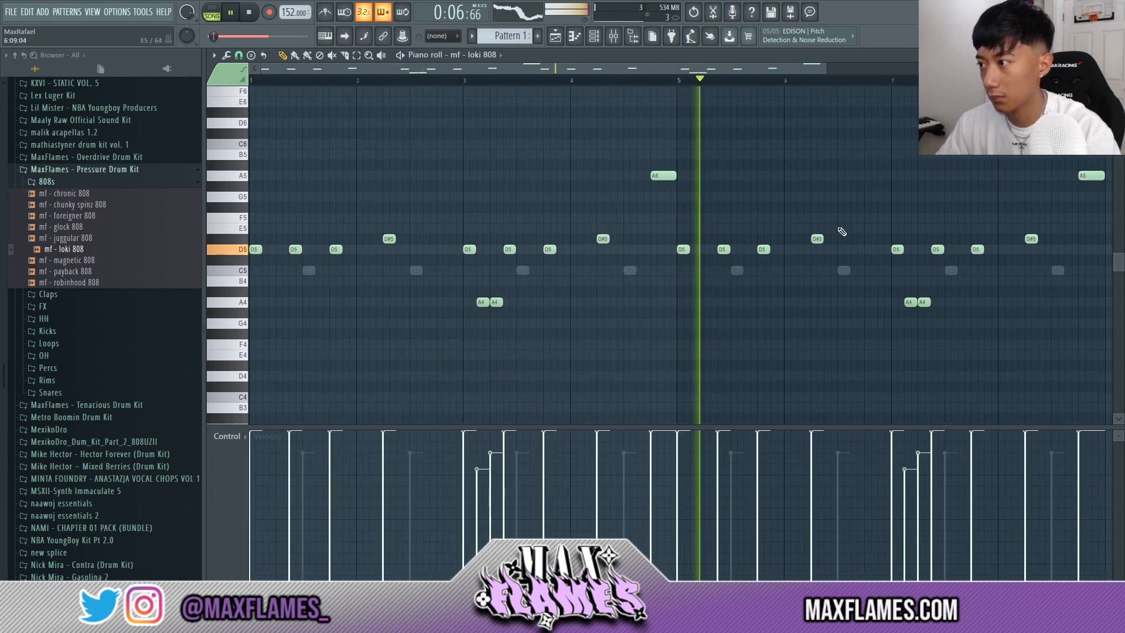
{"action": "scroll", "coordinate": [783, 249], "scroll_direction": "up", "scroll_amount": 3}
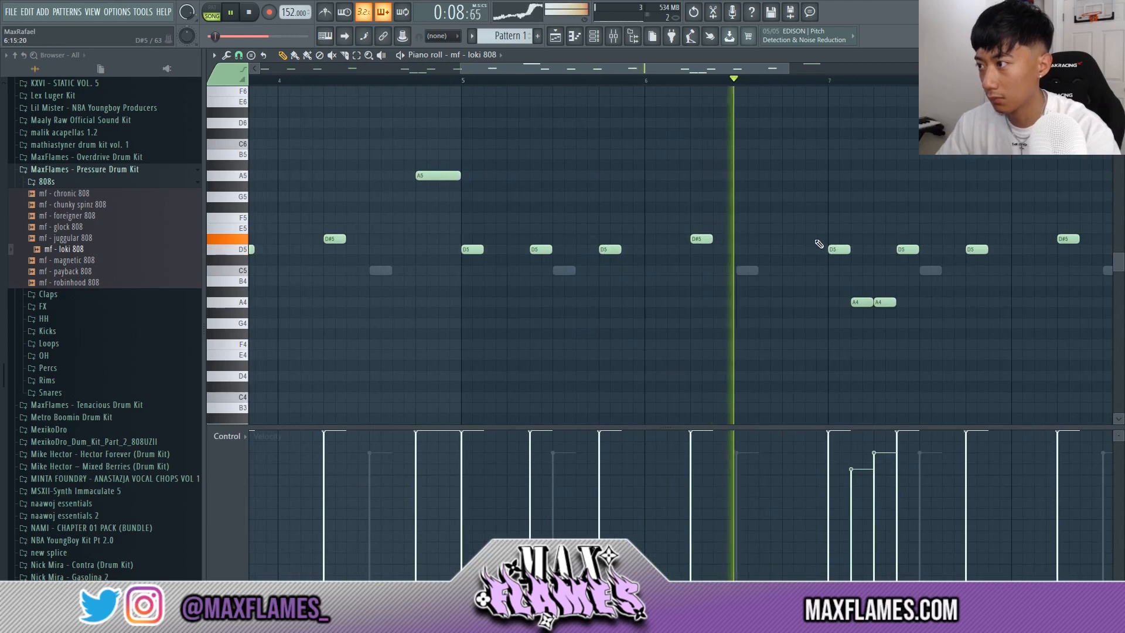
{"action": "key", "text": "space"}
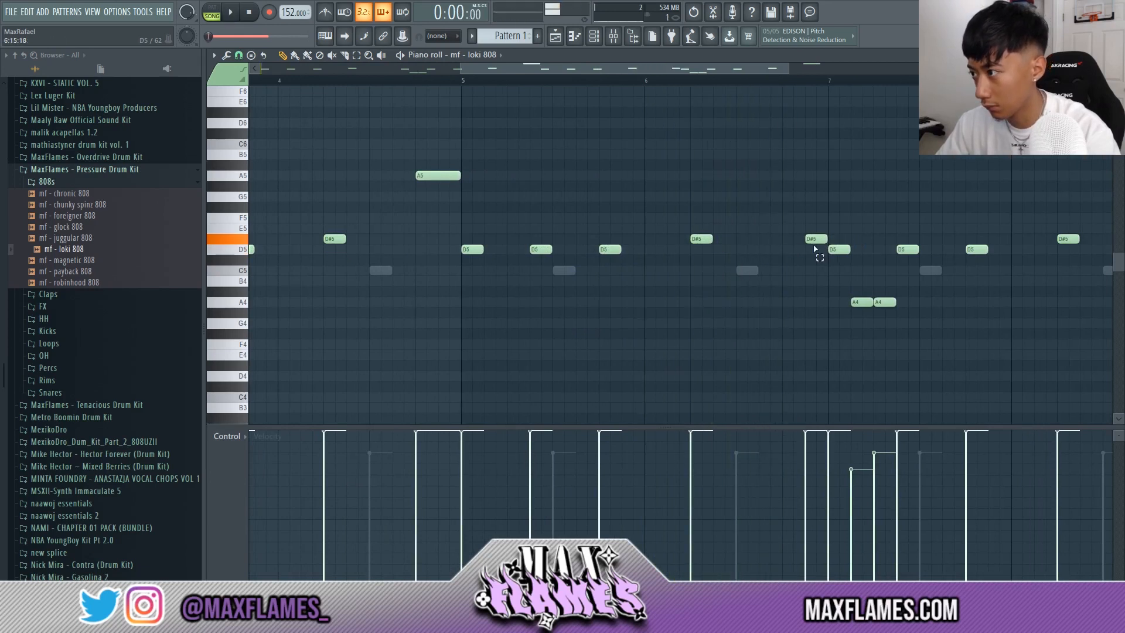
{"action": "key", "text": "alt+u"}
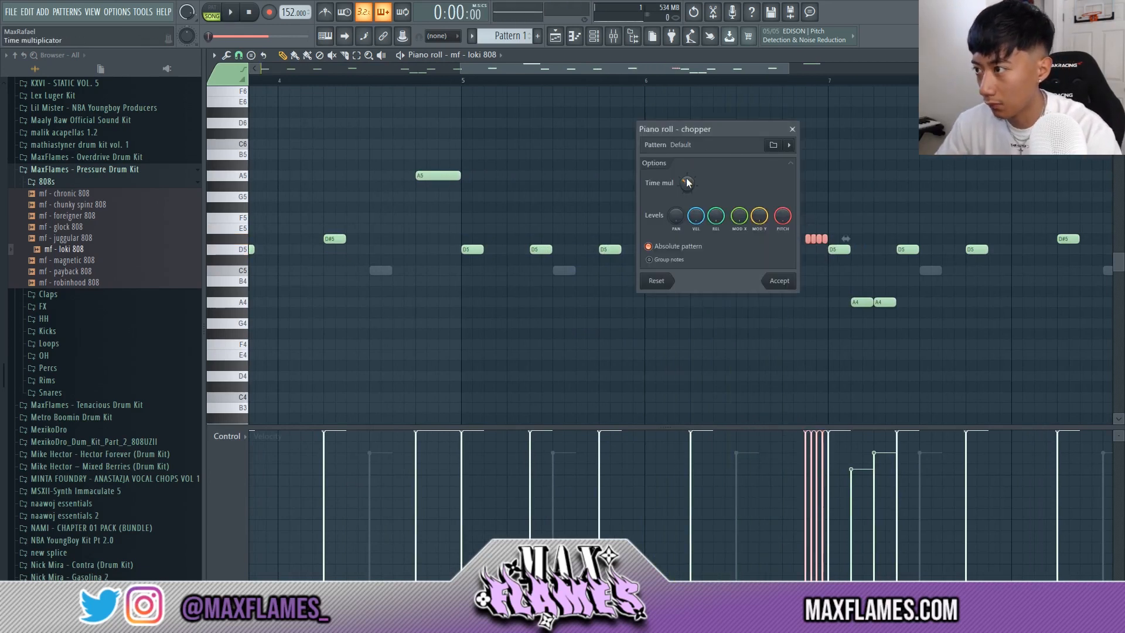
{"action": "left_click_drag", "start_coordinate": [687, 181], "coordinate": [687, 214]}
{"action": "left_click", "coordinate": [779, 281]}
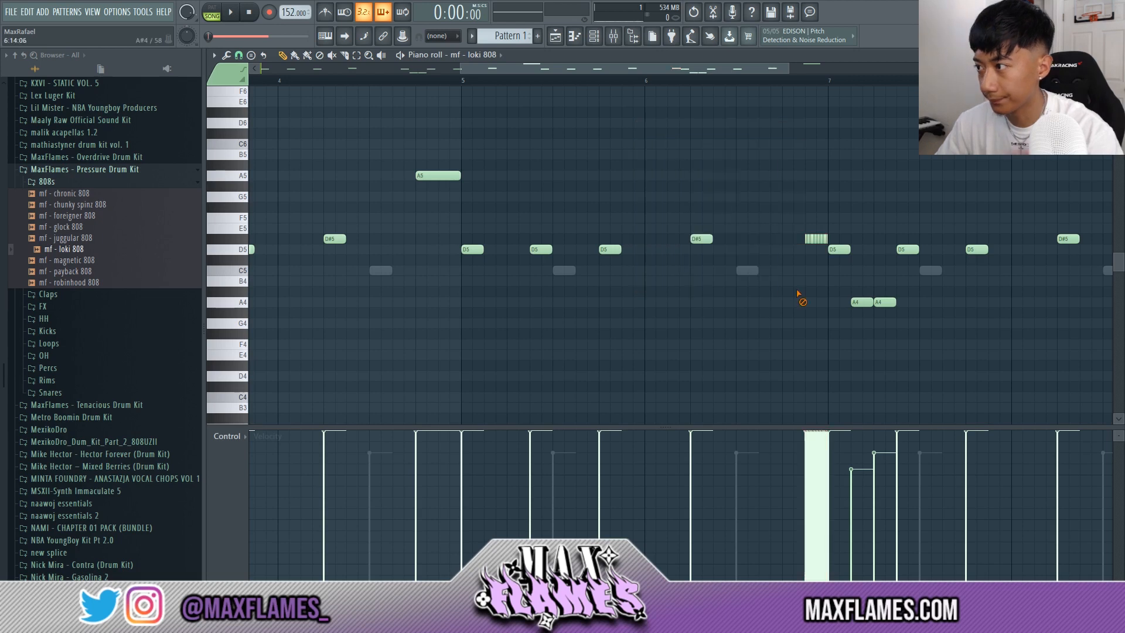
- Run the chopper again on all the D#5 roll notes just before bar 7
{"action": "scroll", "coordinate": [859, 201], "scroll_direction": "up", "scroll_amount": 4}
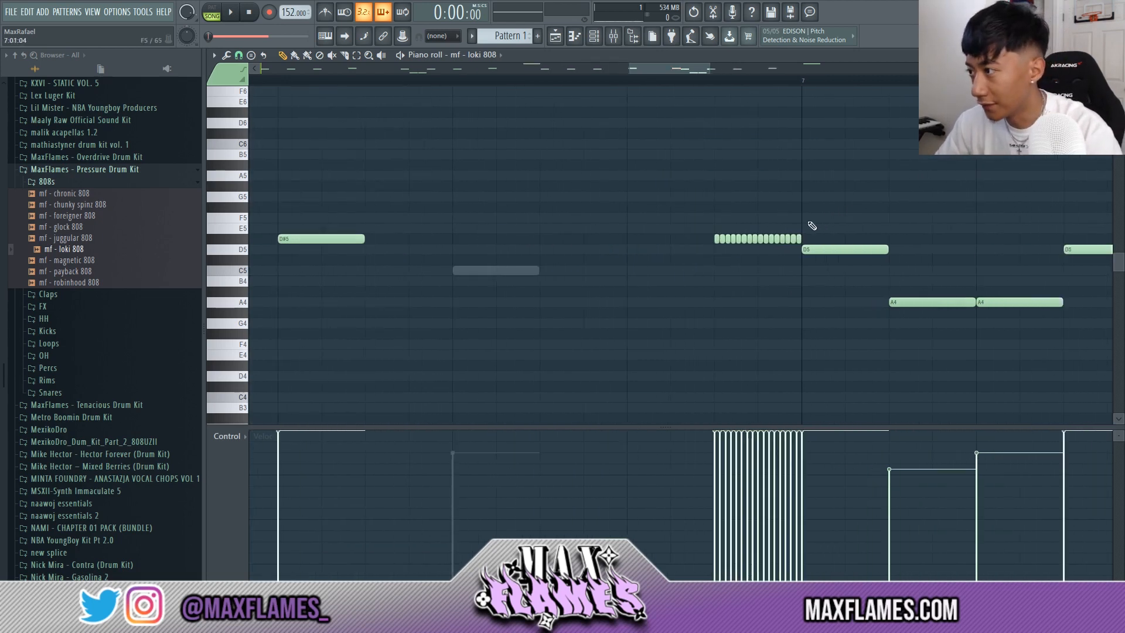
{"action": "left_click_drag", "start_coordinate": [820, 245], "coordinate": [700, 224]}
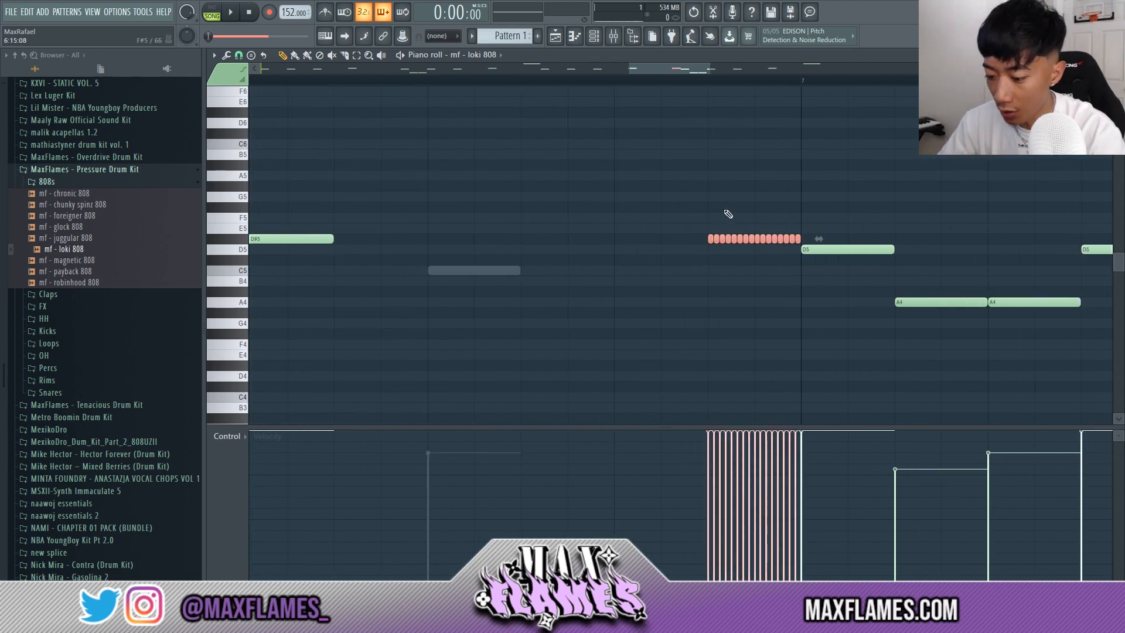
{"action": "key", "text": "alt+u"}
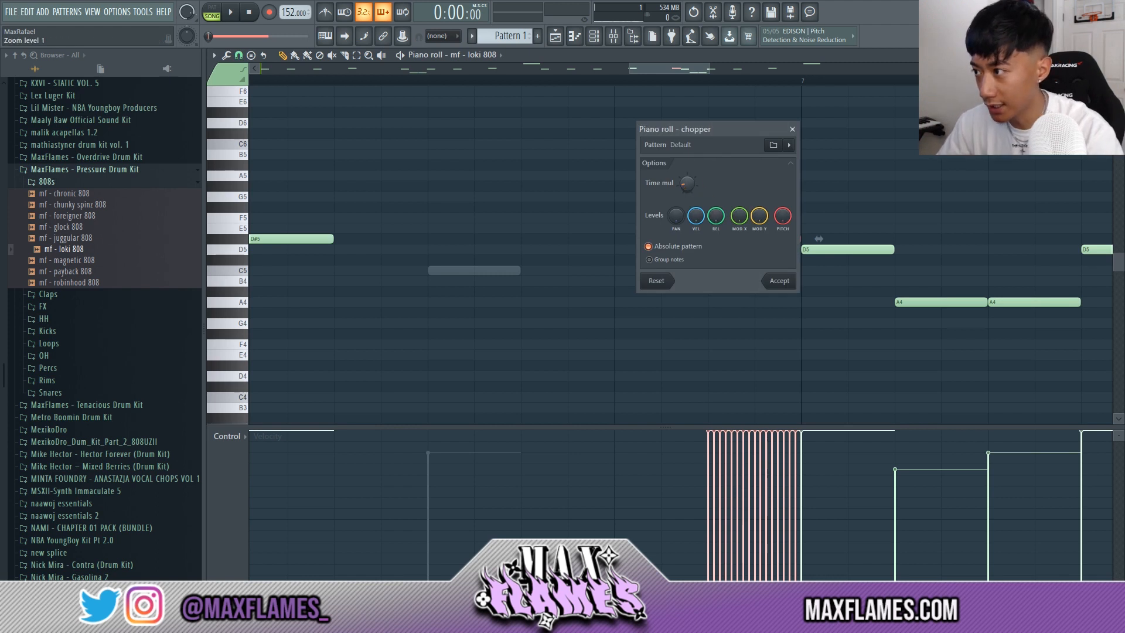
{"action": "left_click", "coordinate": [788, 284]}
- Shape the D#5 roll's velocities into a U-shaped dip and lower the whole roll's velocity slightly
{"action": "scroll", "coordinate": [762, 311], "scroll_direction": "up", "scroll_amount": 2}
{"action": "left_click", "coordinate": [754, 314], "text": "ctrl"}
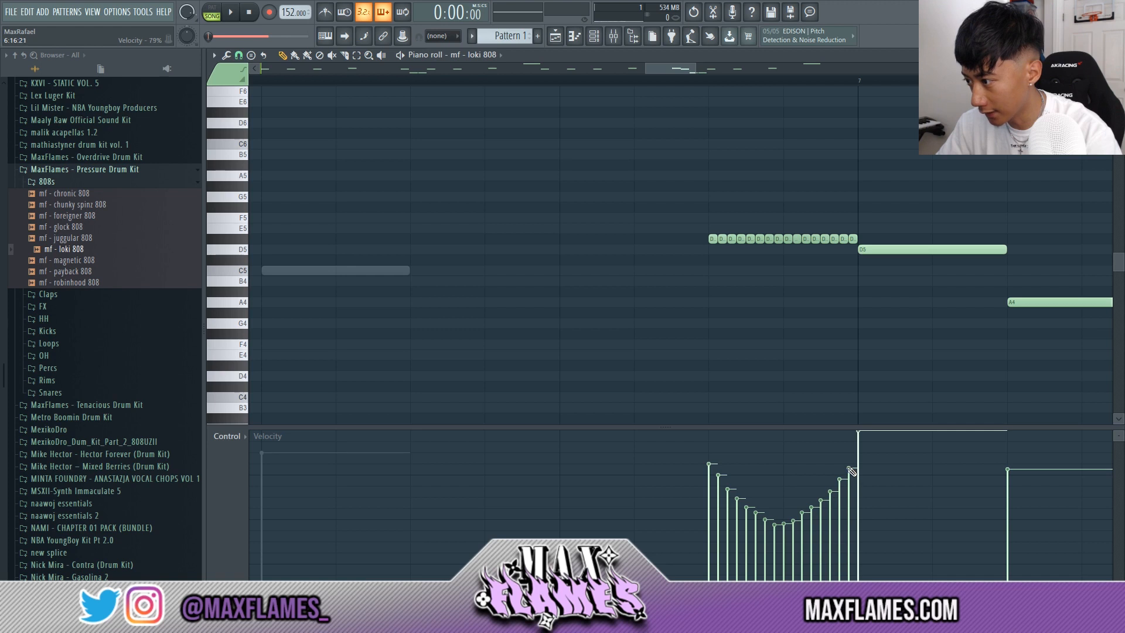
{"action": "left_click_drag", "start_coordinate": [848, 469], "coordinate": [849, 464]}
{"action": "left_click_drag", "start_coordinate": [855, 258], "coordinate": [689, 203]}
{"action": "left_click", "coordinate": [743, 342], "text": "ctrl"}
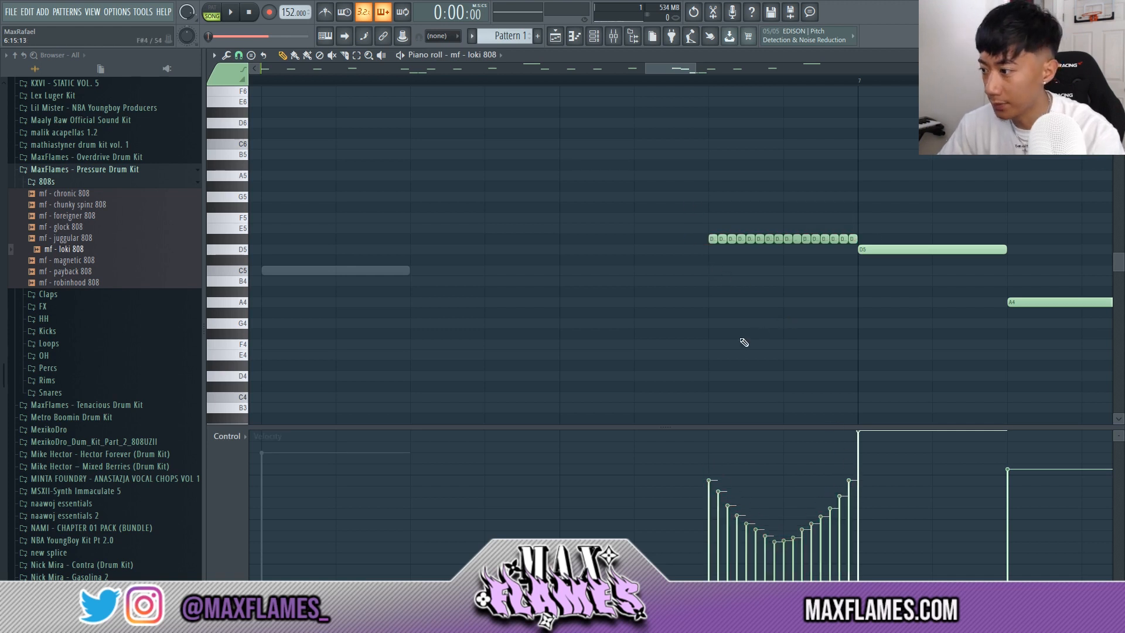
- Play the 808 pattern from bar 5 to audition the D#5 roll leading into bar 7
{"action": "scroll", "coordinate": [745, 345], "scroll_direction": "down", "scroll_amount": 6}
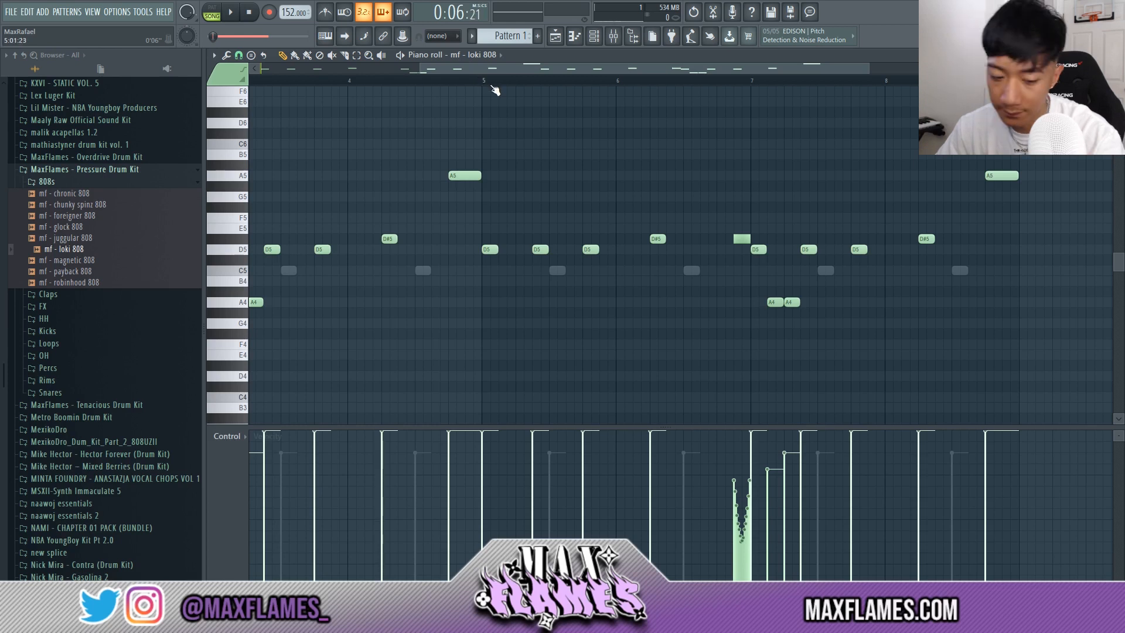
{"action": "key", "text": "space"}
{"action": "scroll", "coordinate": [663, 185], "scroll_direction": "down", "scroll_amount": 1}
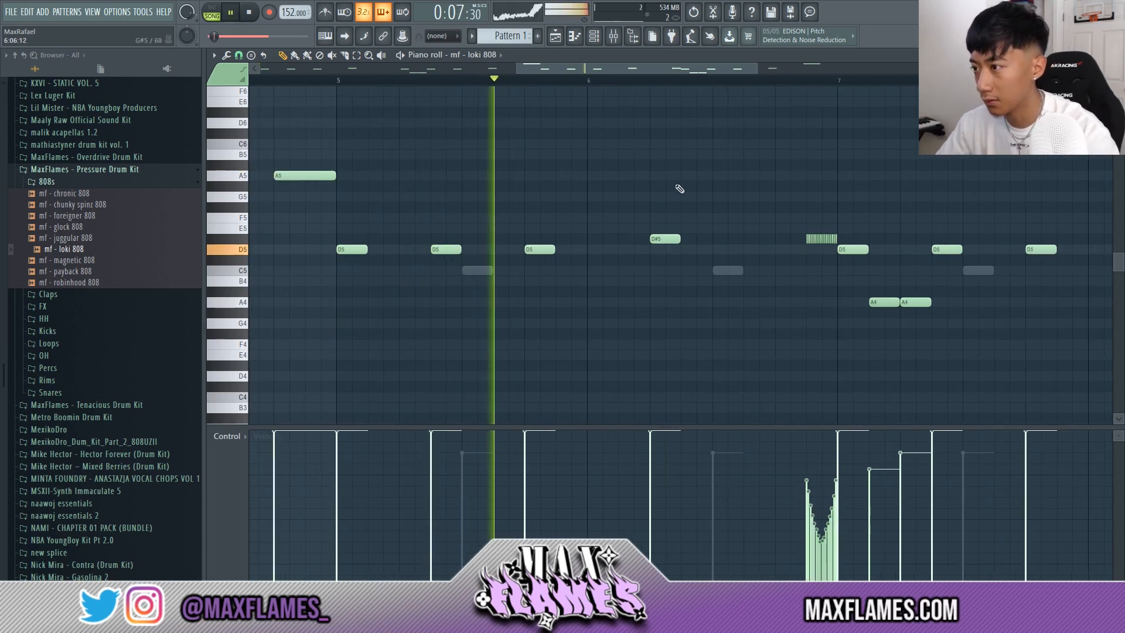
{"action": "scroll", "coordinate": [793, 195], "scroll_direction": "up", "scroll_amount": 3}
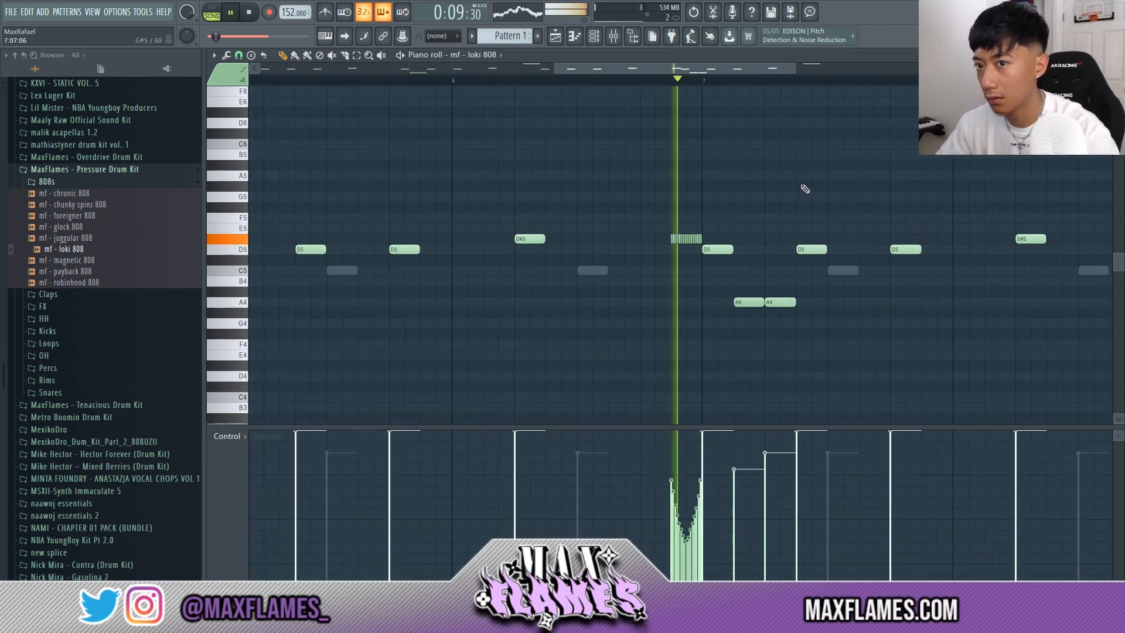
{"action": "key", "text": "space"}
- Try transposing the roll before bar 7 up one octave to D#6 while the pattern plays
{"action": "key", "text": "space"}
{"action": "left_click_drag", "start_coordinate": [722, 225], "coordinate": [654, 244]}
{"action": "key", "text": "ctrl+Up"}
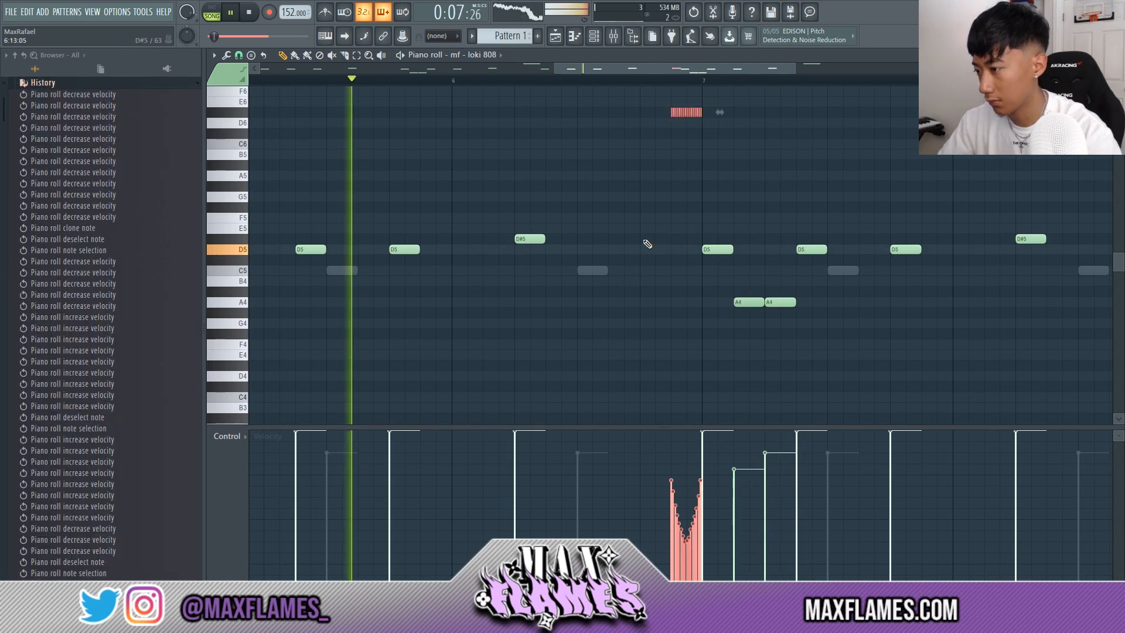
{"action": "left_click", "coordinate": [736, 159], "text": "ctrl"}
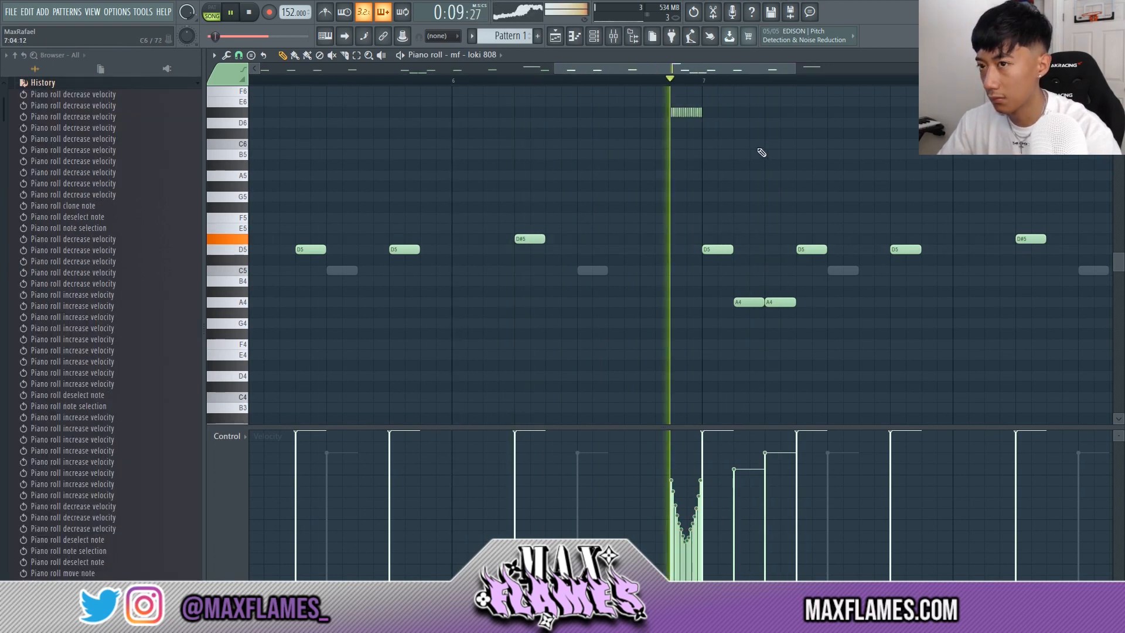
- Raise the velocities of the roll before bar 7 while keeping its dip shape, and play the pattern back
{"action": "key", "text": "space"}
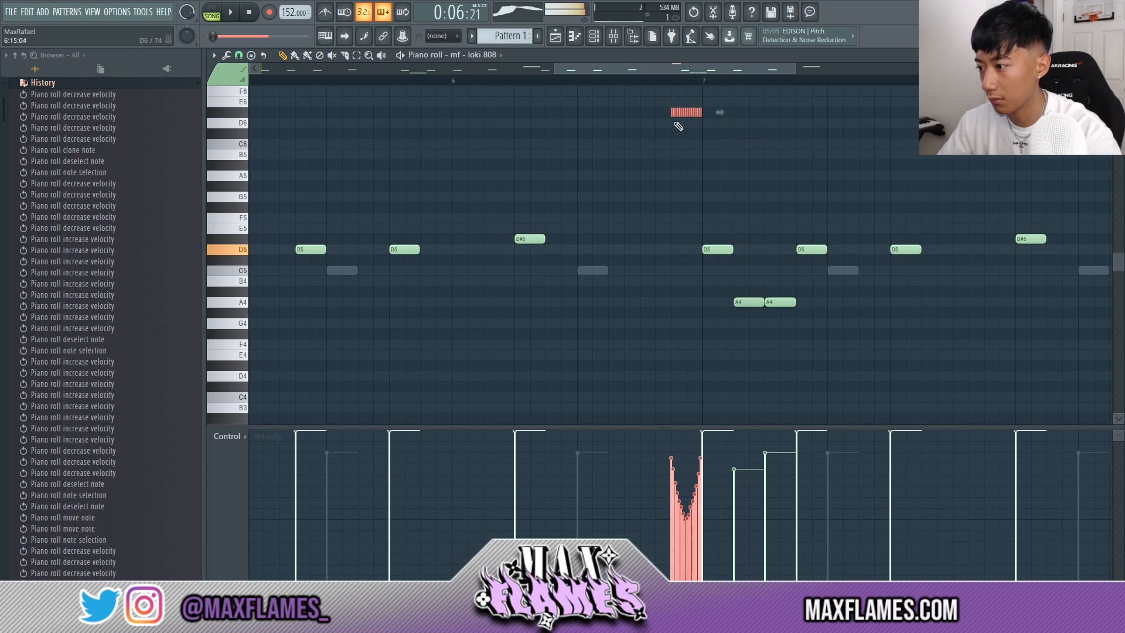
{"action": "scroll", "coordinate": [682, 143], "scroll_direction": "up", "scroll_amount": 3}
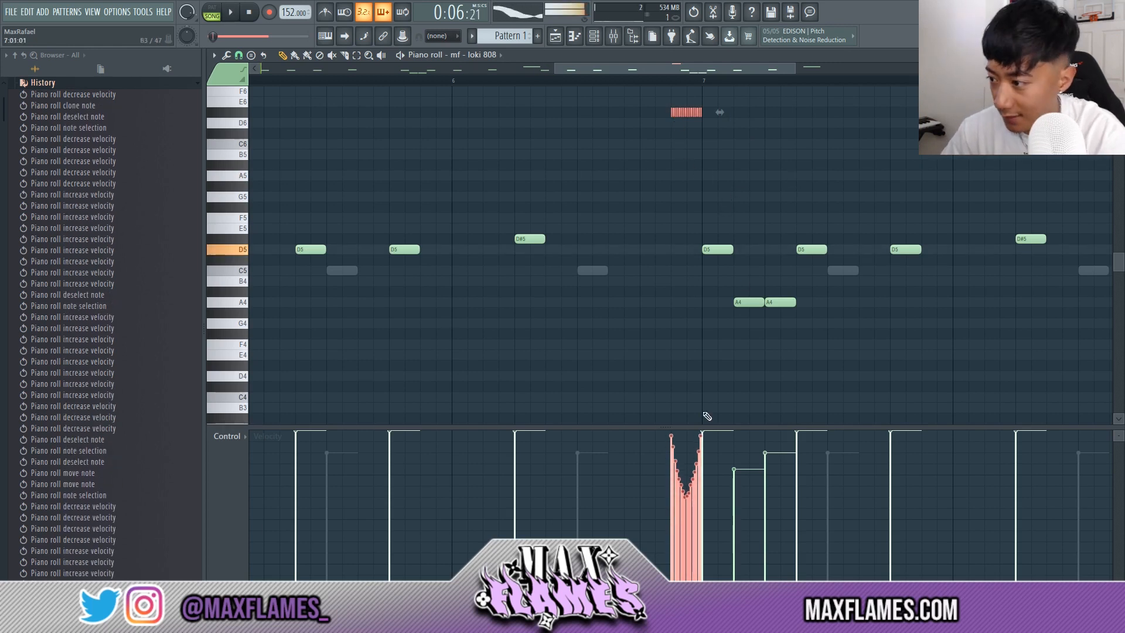
{"action": "left_click", "coordinate": [675, 311], "text": "ctrl"}
{"action": "scroll", "coordinate": [681, 410], "scroll_direction": "up", "scroll_amount": 4}
{"action": "scroll", "coordinate": [703, 328], "scroll_direction": "down", "scroll_amount": 2}
{"action": "scroll", "coordinate": [743, 157], "scroll_direction": "down", "scroll_amount": 1}
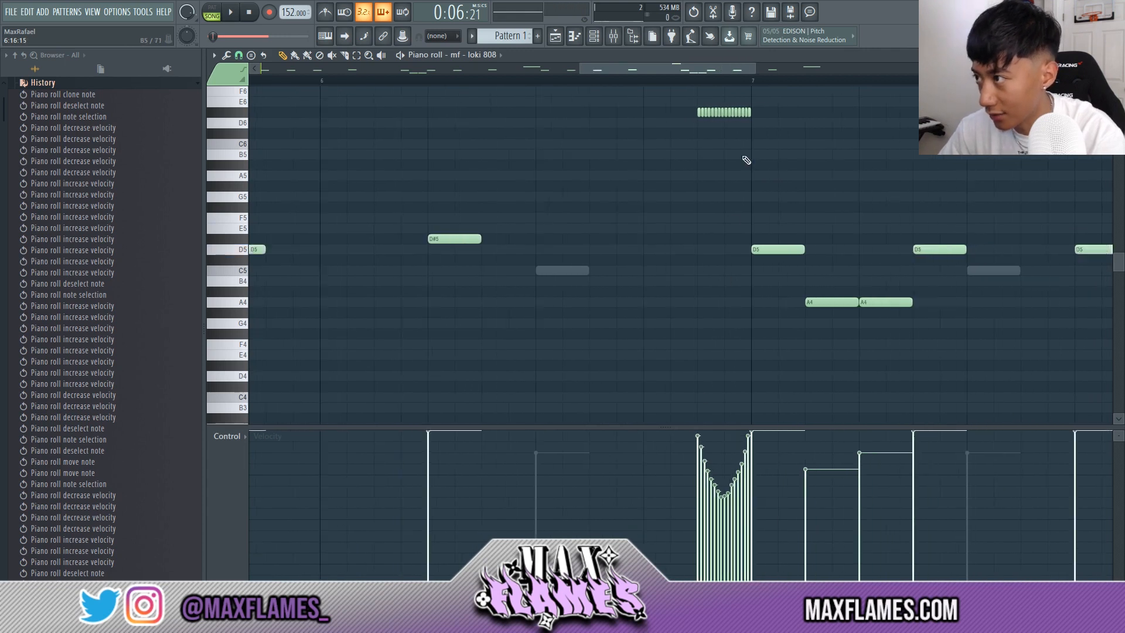
{"action": "scroll", "coordinate": [746, 159], "scroll_direction": "down", "scroll_amount": 2}
{"action": "key", "text": "space"}
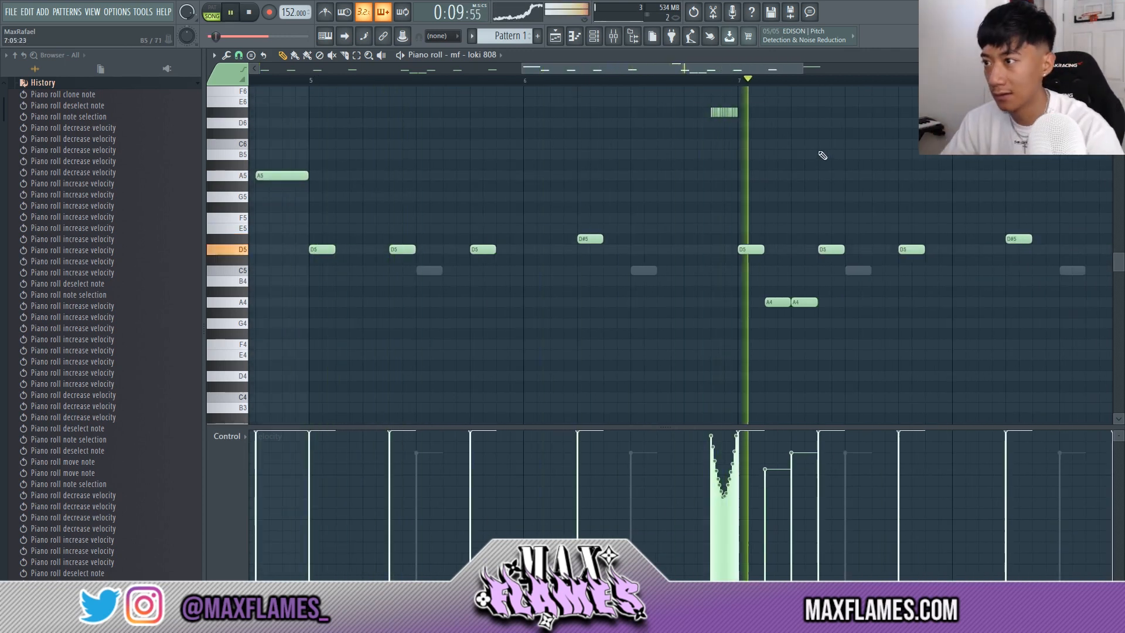
- Transpose the roll before bar 7 back down one octave to D#5 and replay it from bar 6
{"action": "left_click", "coordinate": [527, 82]}
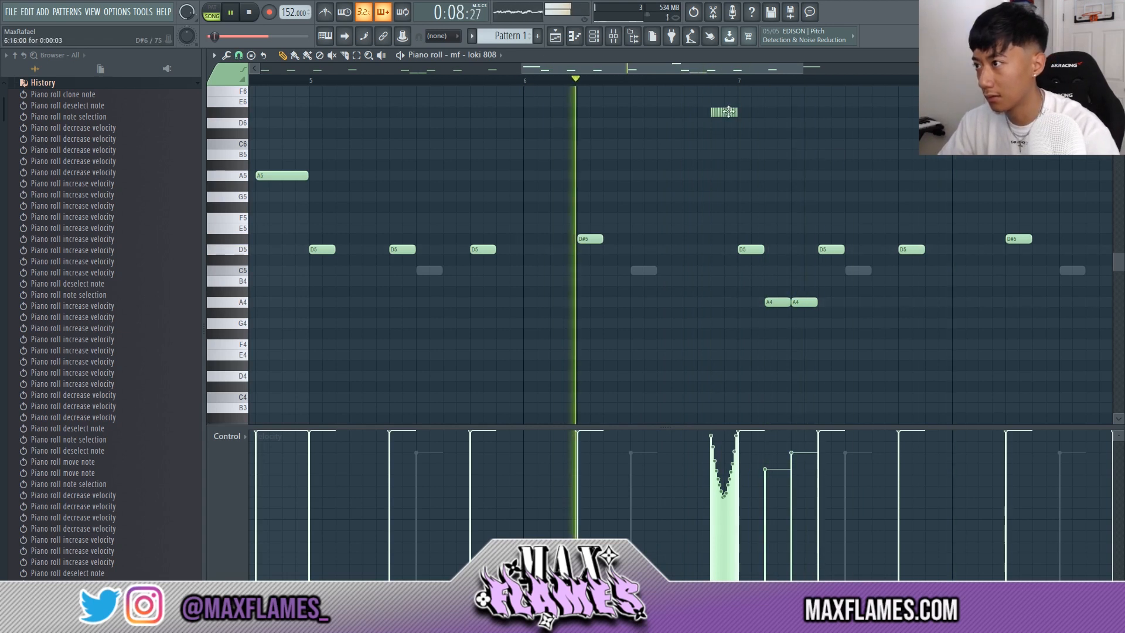
{"action": "left_click_drag", "start_coordinate": [754, 130], "coordinate": [649, 108]}
{"action": "key", "text": "space"}
{"action": "key", "text": "ctrl+Down"}
{"action": "key", "text": "space"}
{"action": "left_click", "coordinate": [821, 176], "text": "ctrl"}
{"action": "scroll", "coordinate": [821, 176], "scroll_direction": "down", "scroll_amount": 2}
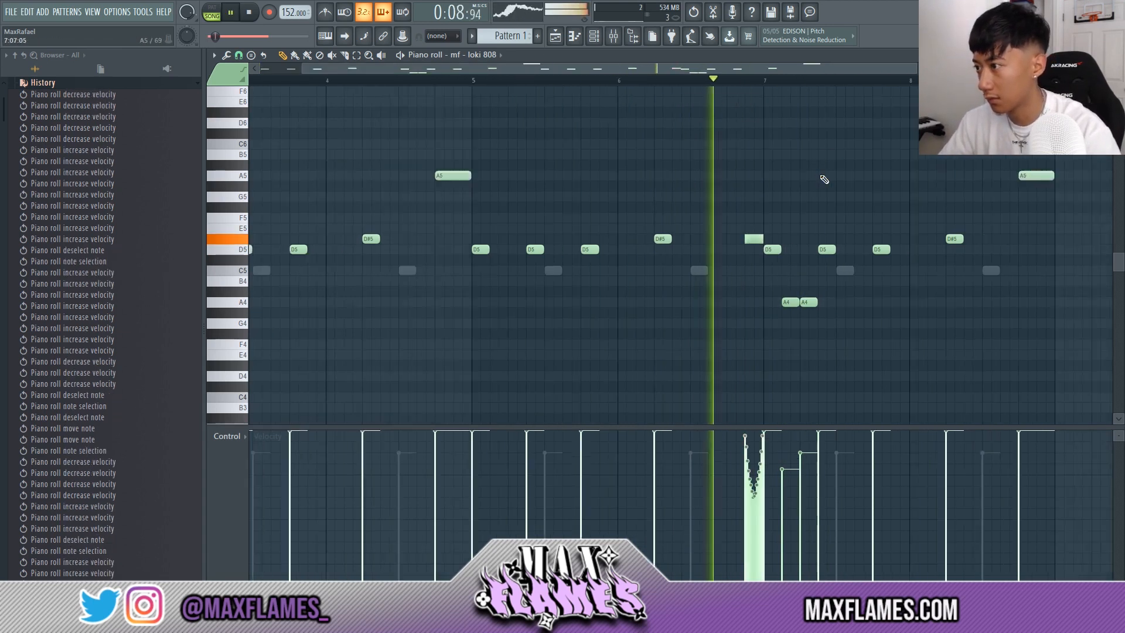
- Add two one-step D#5 notes in bar 8 and split its closing A5 into a one-step and a three-step note
{"action": "scroll", "coordinate": [825, 179], "scroll_direction": "down", "scroll_amount": 1}
{"action": "scroll", "coordinate": [940, 304], "scroll_direction": "down", "scroll_amount": 1}
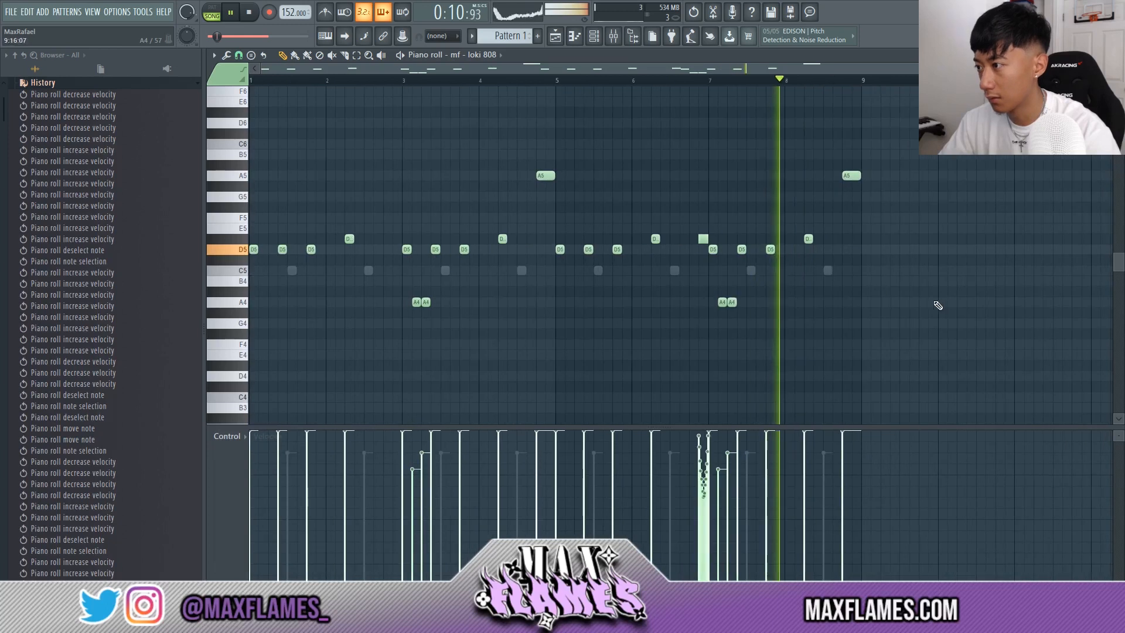
{"action": "scroll", "coordinate": [724, 262], "scroll_direction": "up", "scroll_amount": 3}
{"action": "left_click", "coordinate": [619, 81]}
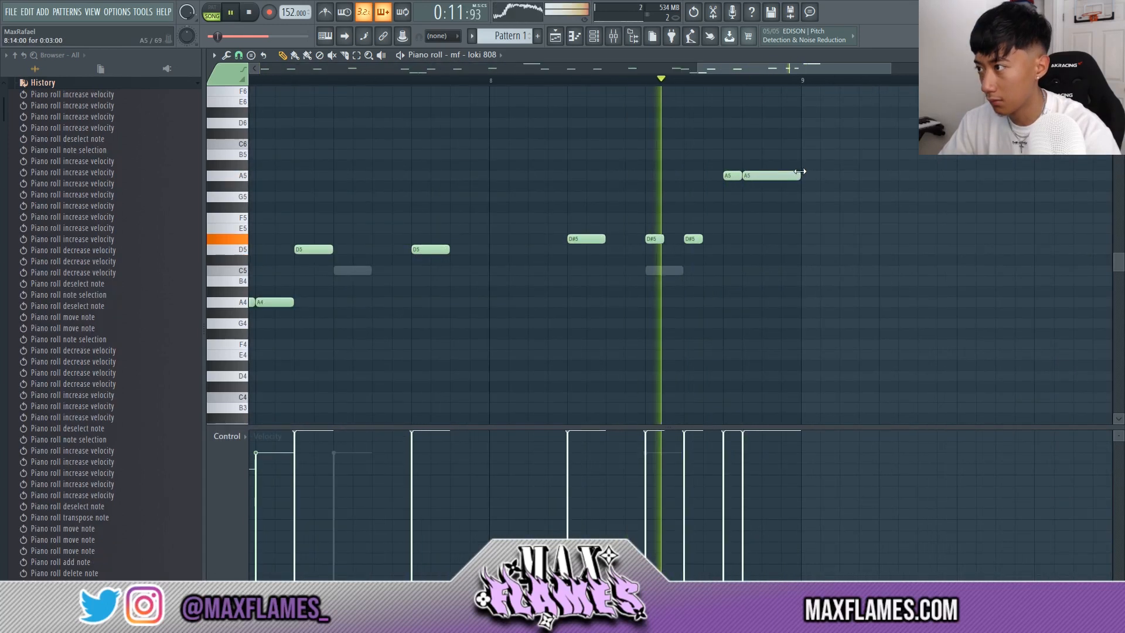
{"action": "scroll", "coordinate": [753, 246], "scroll_direction": "down", "scroll_amount": 5}
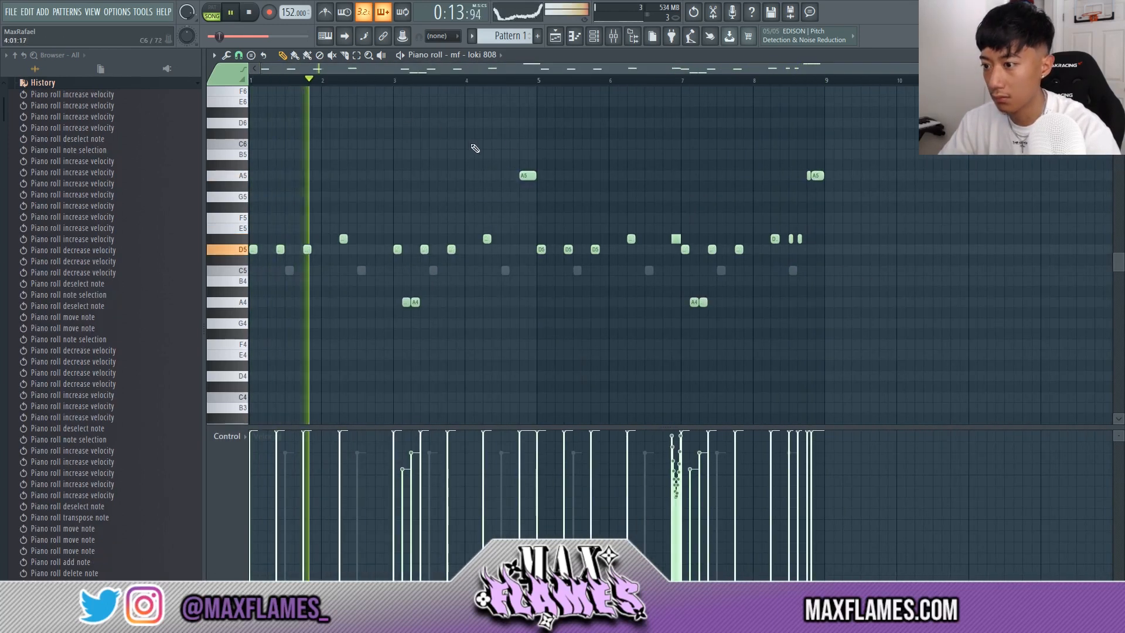
- Show the Channel rack and browse the 1! DRUMKITS folder to the 808s of the MaxFlames - Pressure Drum Kit
{"action": "key", "text": "F6"}
{"action": "left_click", "coordinate": [100, 83]}
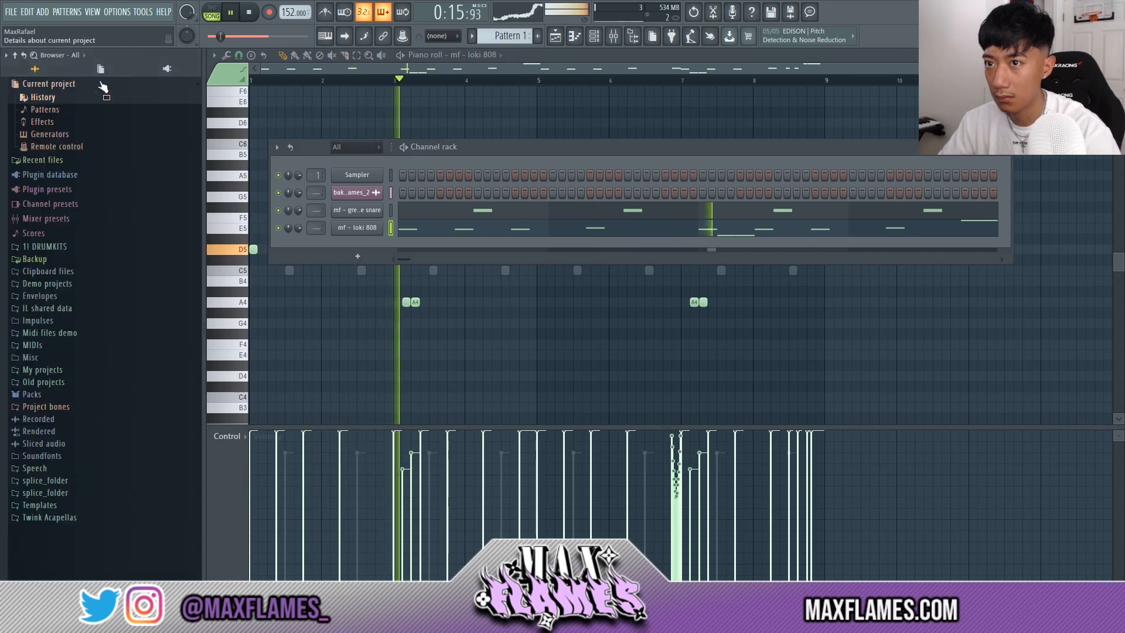
{"action": "left_click", "coordinate": [70, 252]}
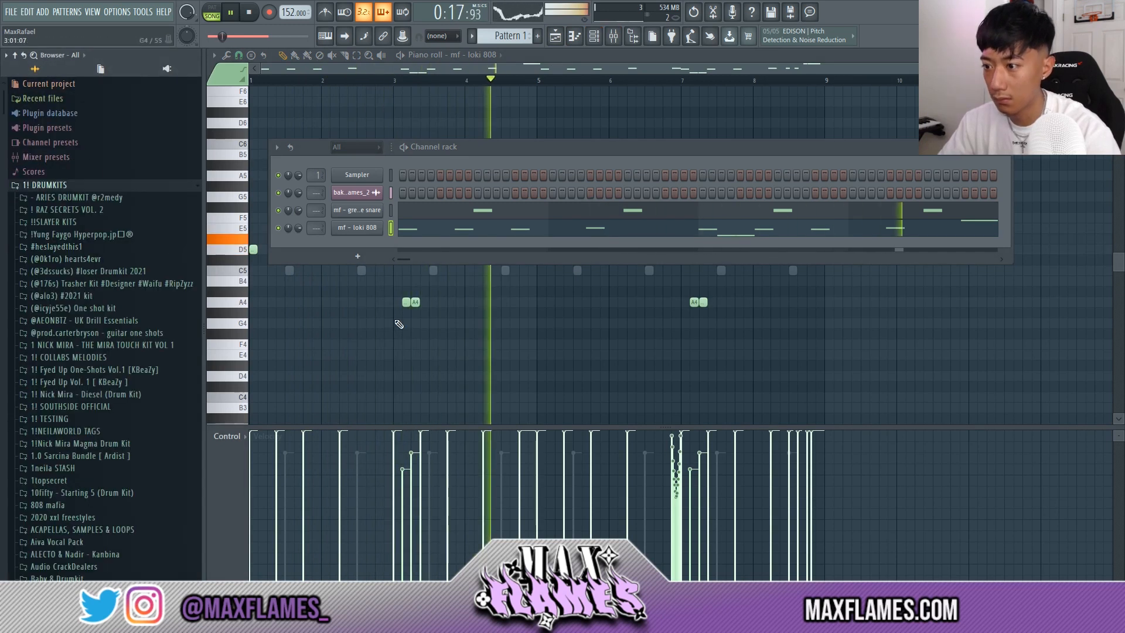
{"action": "key", "text": "F6"}
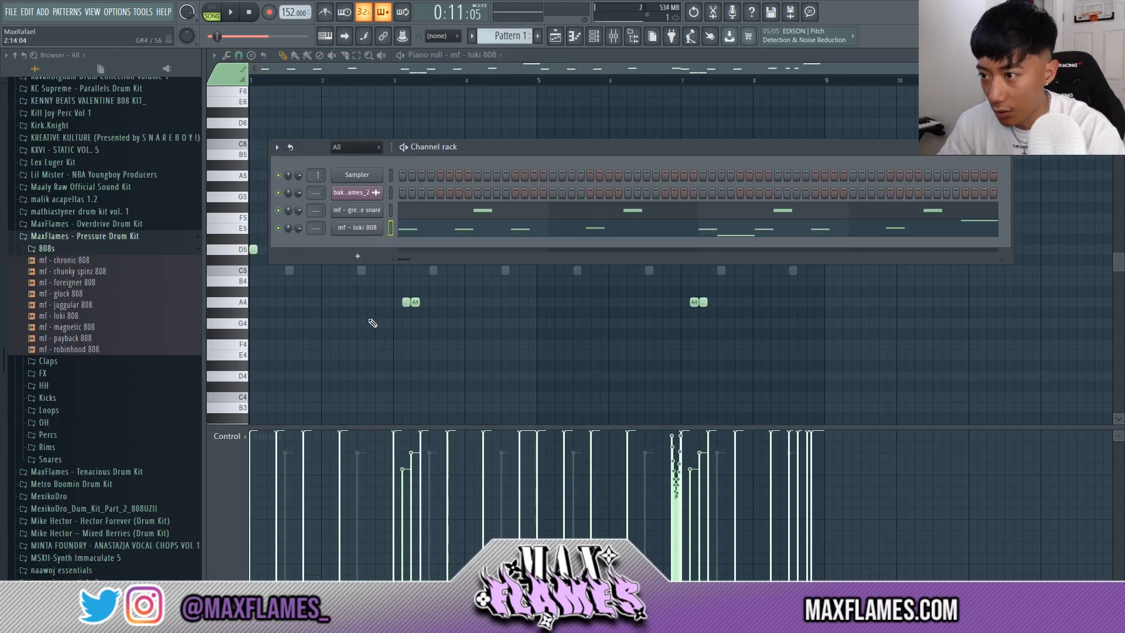
- Extend the 808 notes to fill the gaps between them and enable the volume envelope on the mf - loki 808 channel
{"action": "key", "text": "F6"}
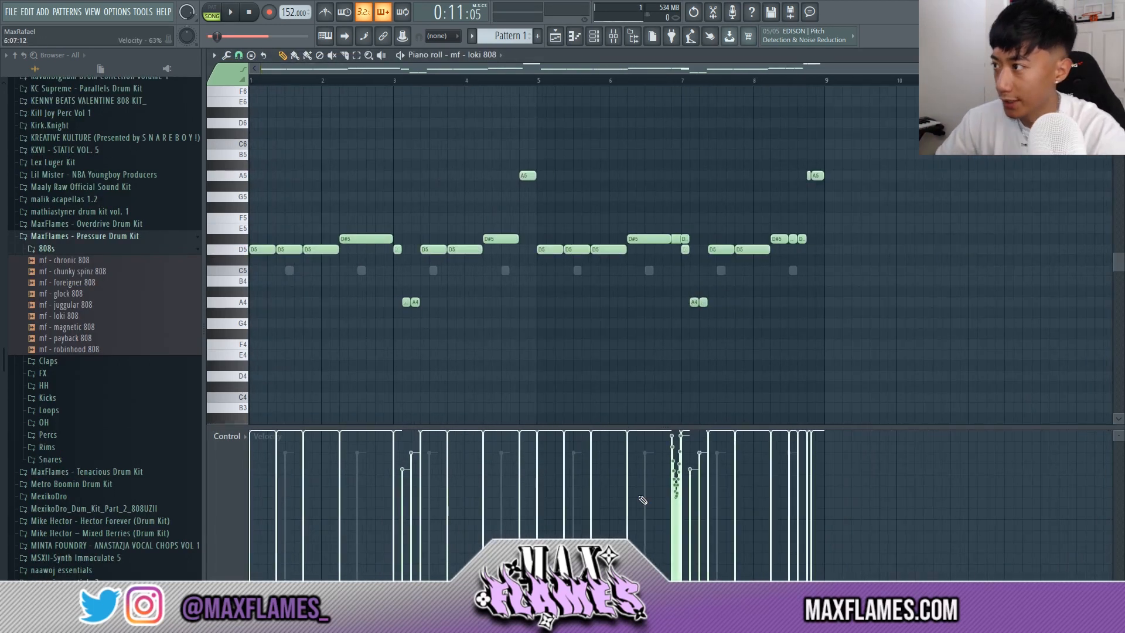
{"action": "left_click", "coordinate": [599, 44]}
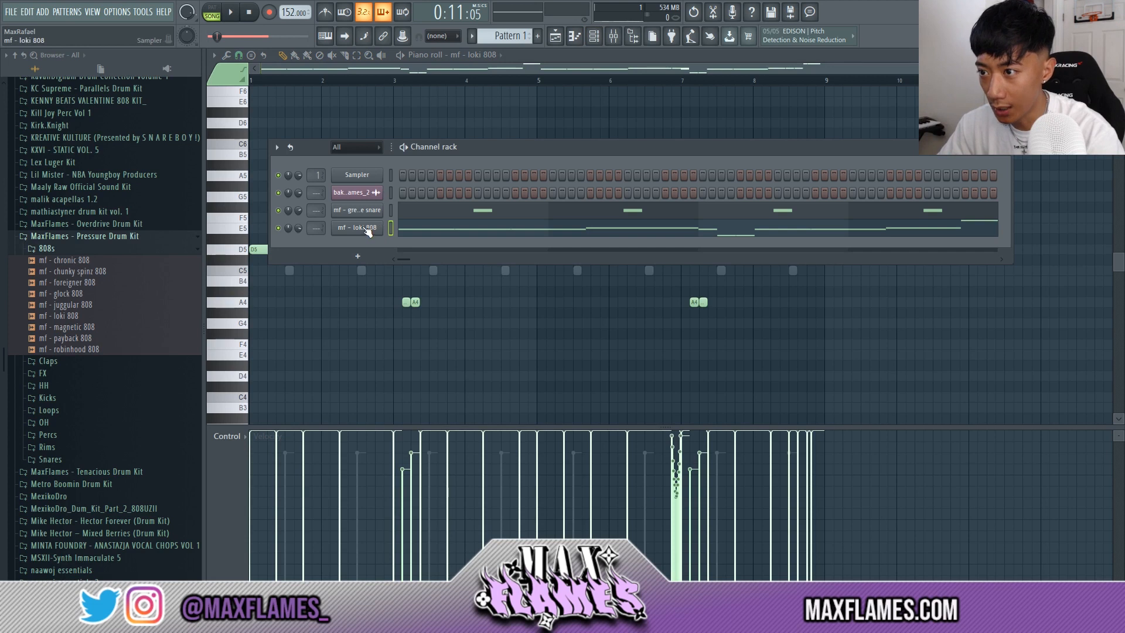
{"action": "left_click", "coordinate": [367, 231]}
{"action": "left_click", "coordinate": [297, 176]}
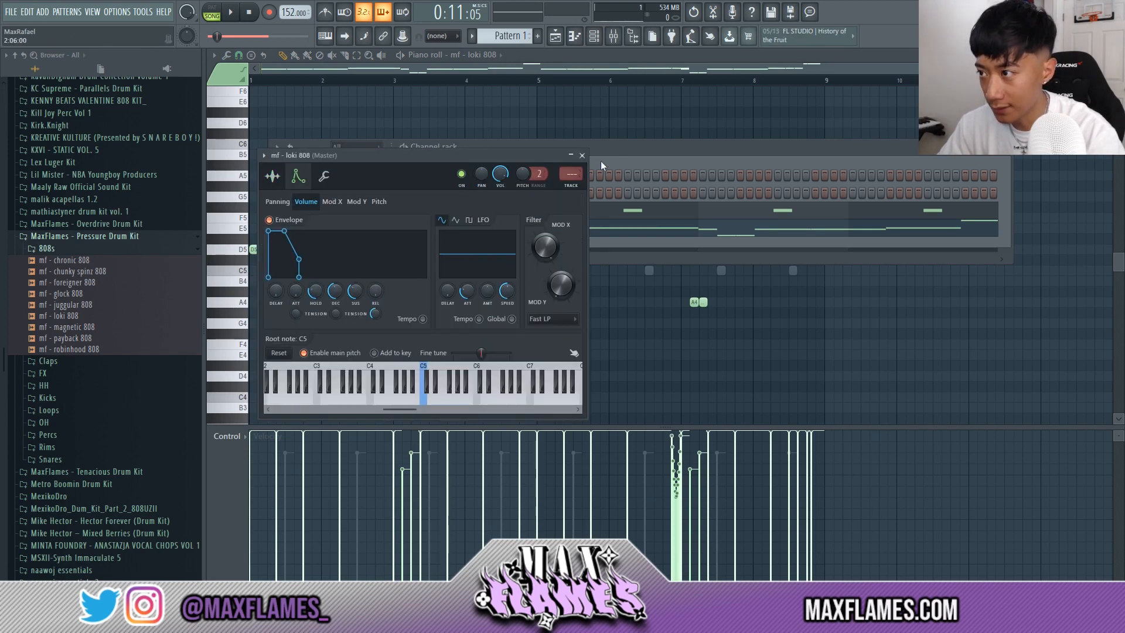
- Add the mf - foreigner 808 sample as a new channel and open its piano roll
{"action": "left_click", "coordinate": [633, 146]}
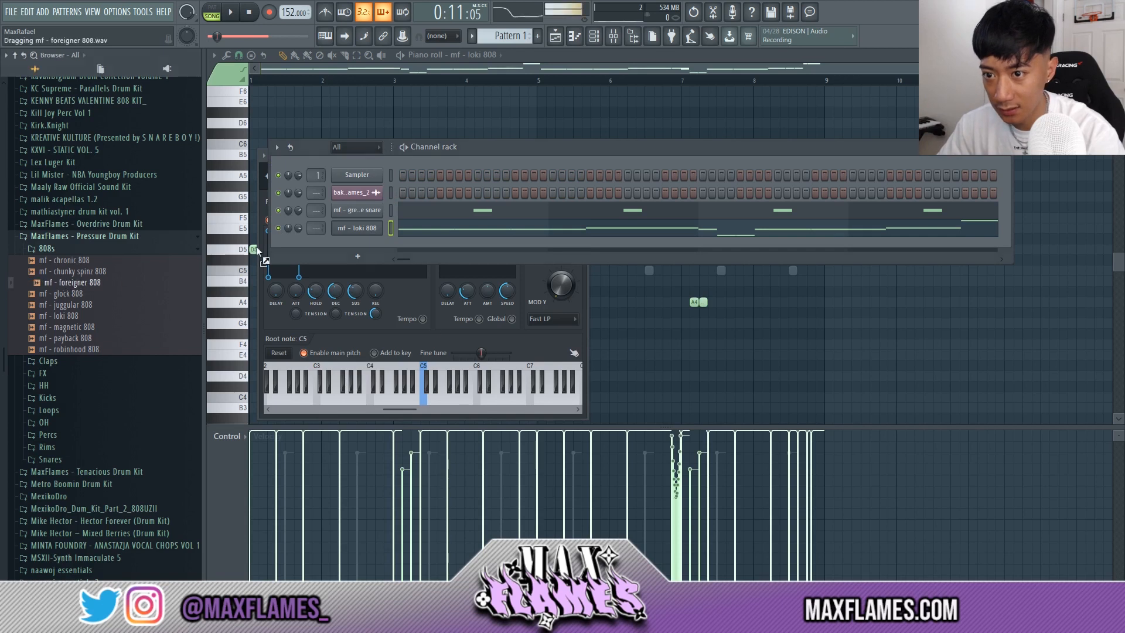
{"action": "left_click_drag", "start_coordinate": [337, 243], "coordinate": [337, 243]}
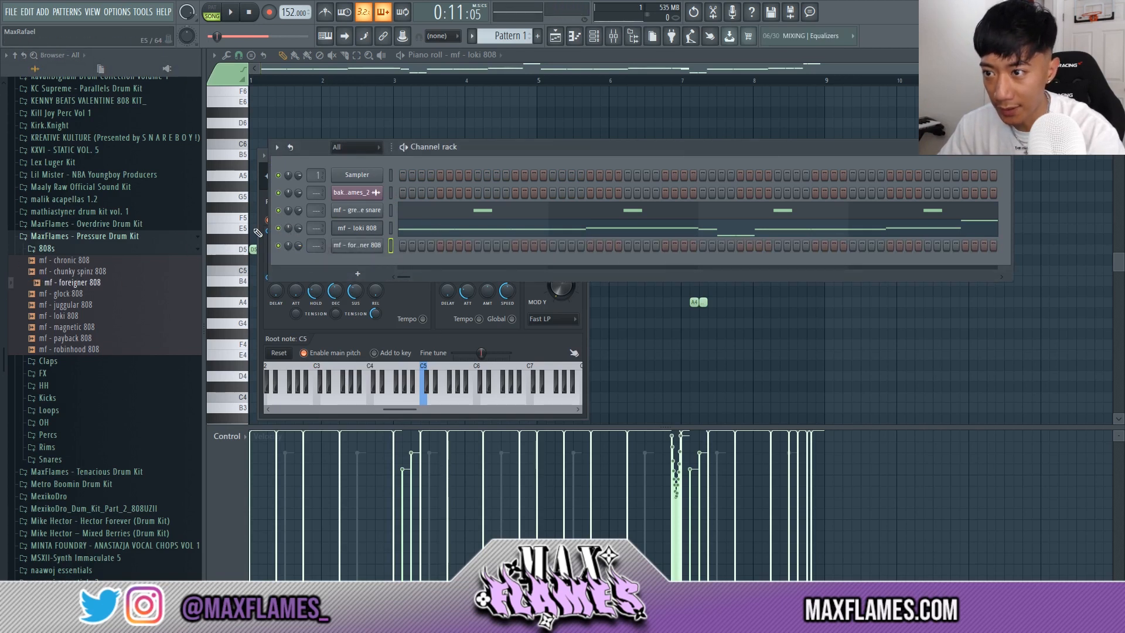
{"action": "right_click", "coordinate": [358, 248]}
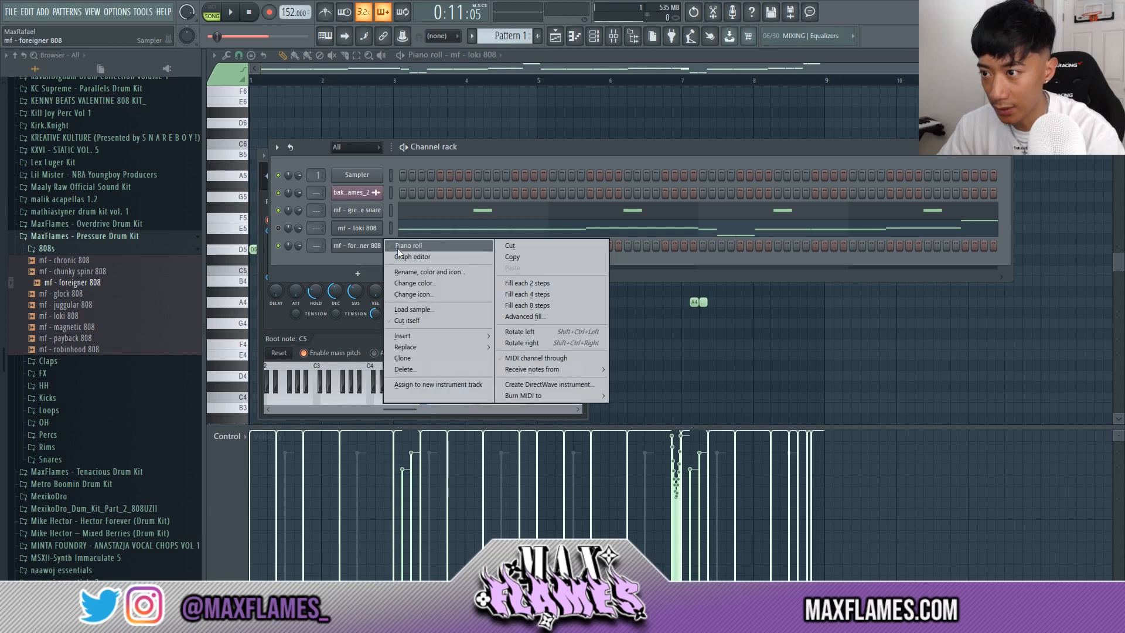
{"action": "left_click", "coordinate": [398, 248]}
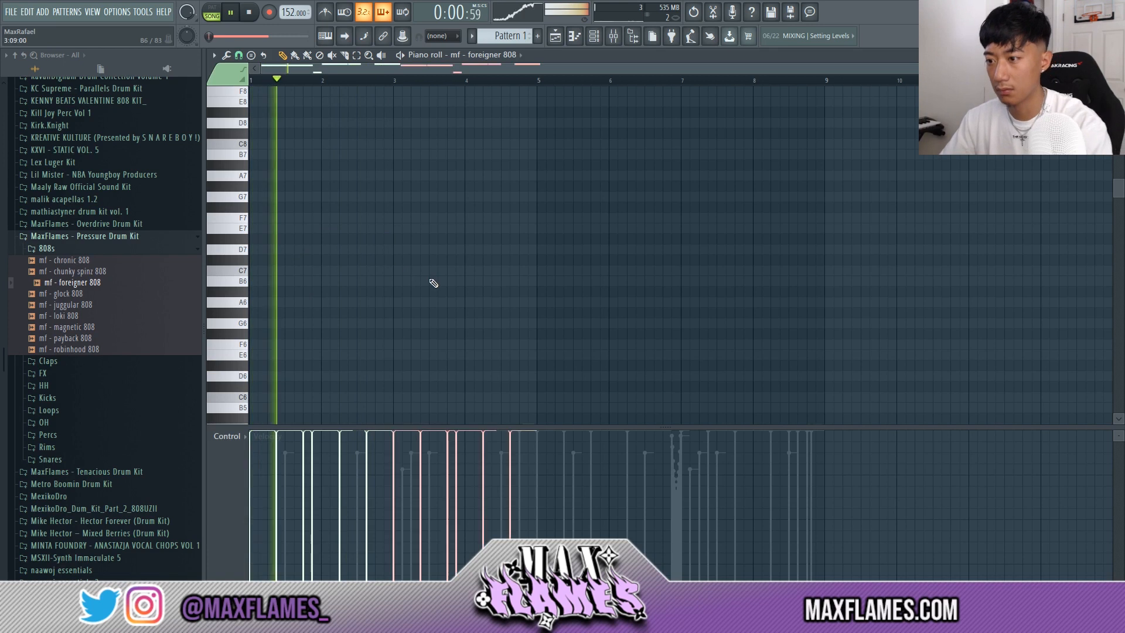
- Delete the A4 note at the end of bar 3 and split bar 4's last D#5 into a two-step and a four-step note
{"action": "scroll", "coordinate": [457, 278], "scroll_direction": "down", "scroll_amount": 6}
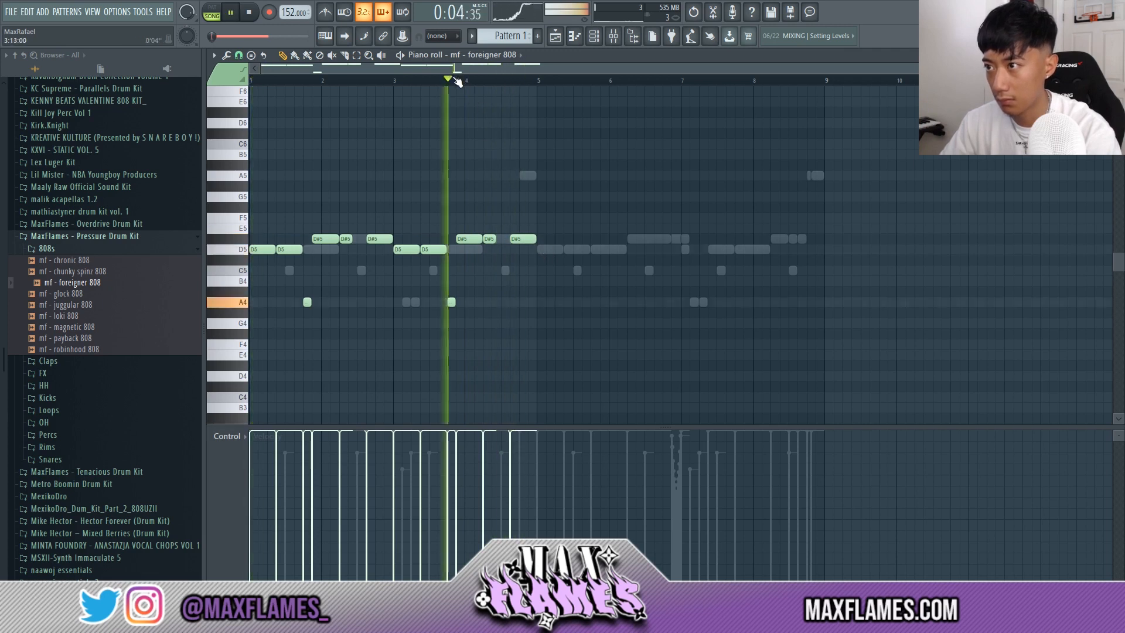
{"action": "right_click", "coordinate": [451, 302]}
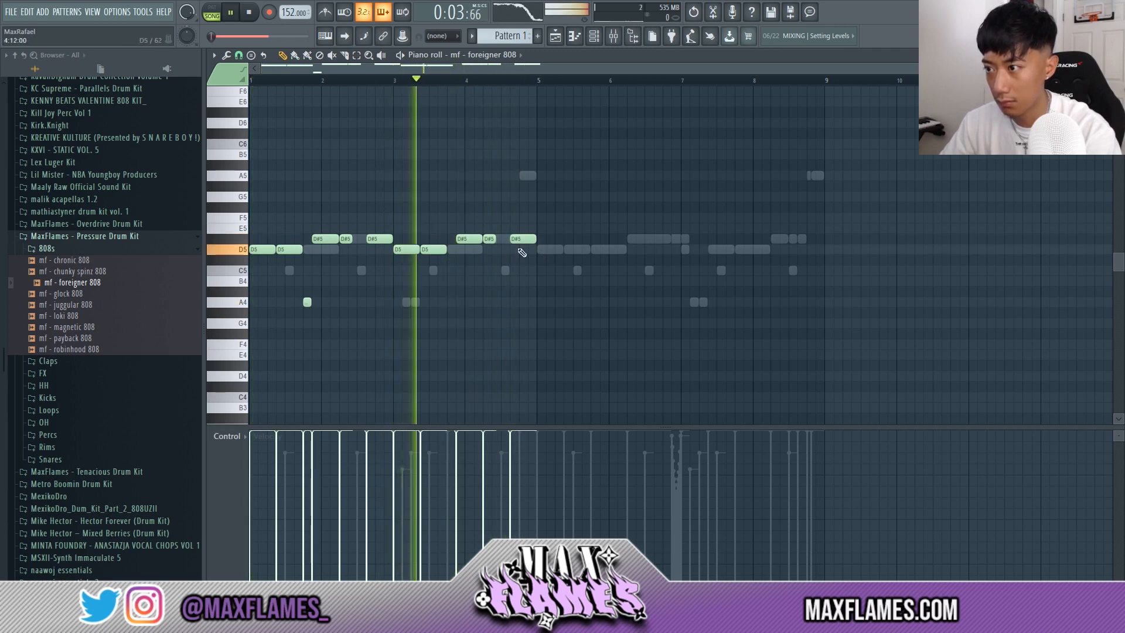
{"action": "left_click_drag", "start_coordinate": [537, 239], "coordinate": [520, 240]}
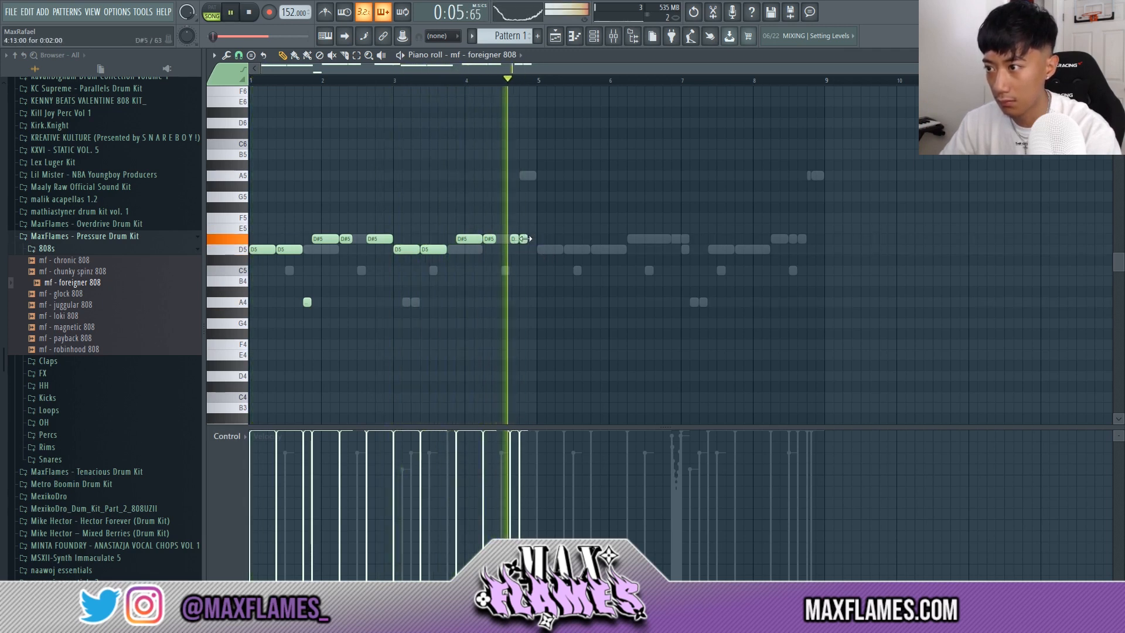
- Duplicate the four-bar foreigner 808 pattern into bars 5 to 8 and show the Channel rack
{"action": "key", "text": "ctrl+b"}
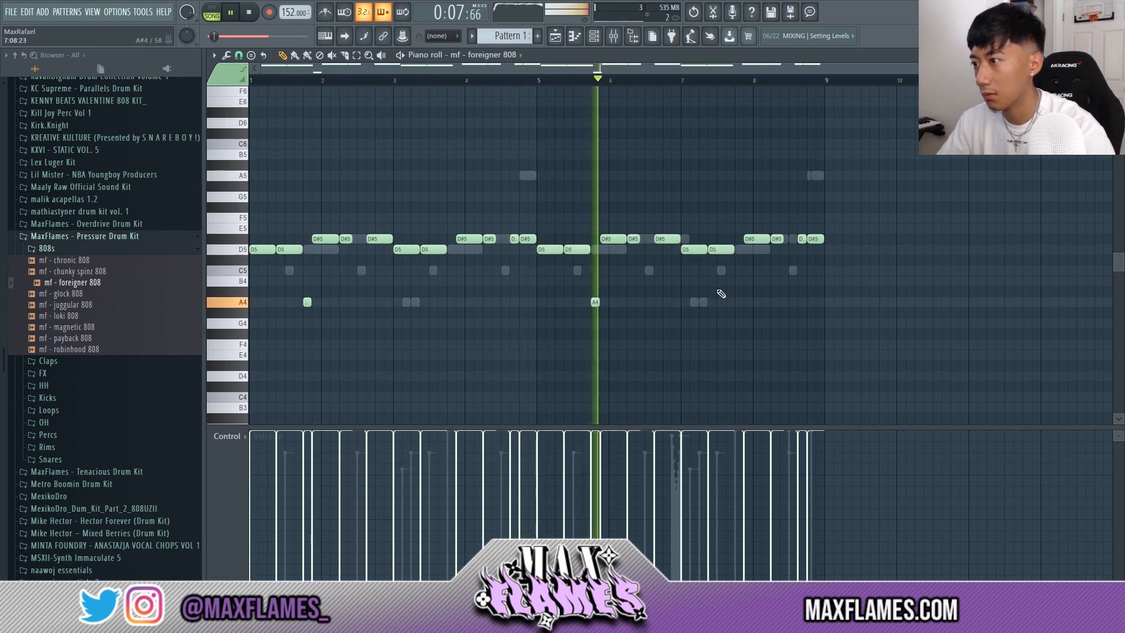
{"action": "key", "text": "F6"}
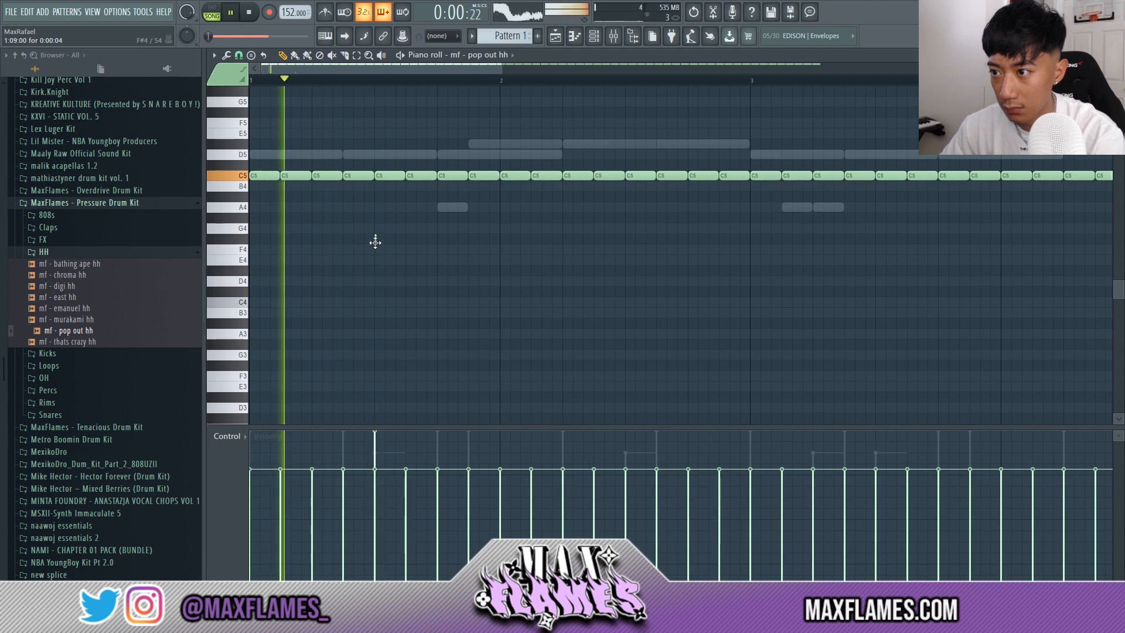
- In the mf - pop out hh piano roll, draw four short F#4 notes from bar 1 step 9 and stretch them
{"action": "left_click", "coordinate": [378, 239]}
{"action": "left_click_drag", "start_coordinate": [397, 242], "coordinate": [302, 228]}
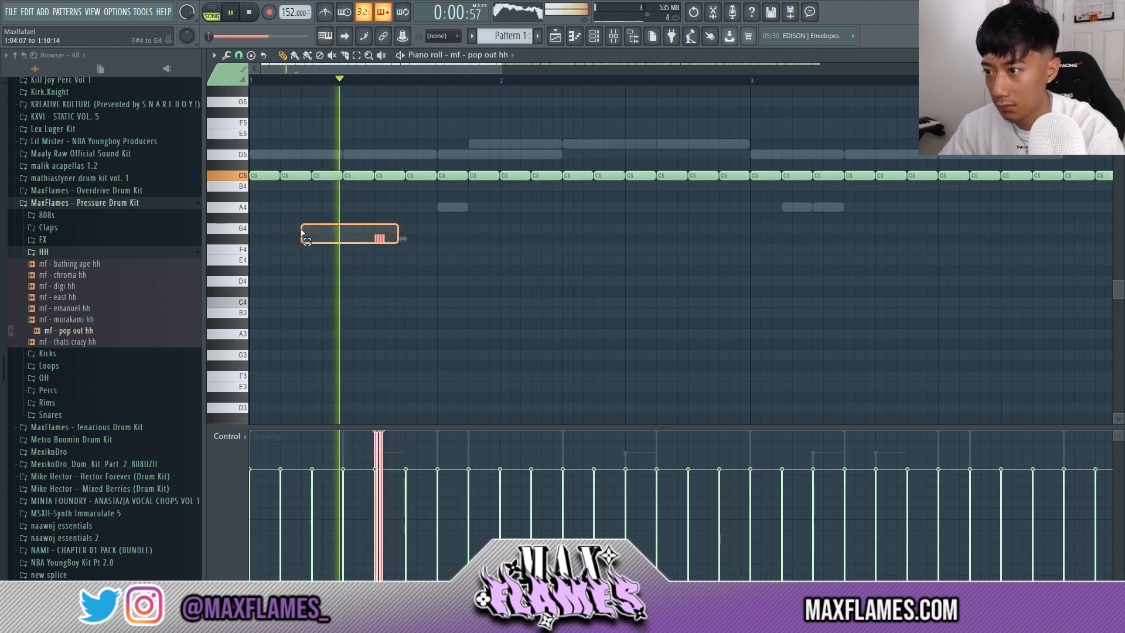
{"action": "scroll", "coordinate": [404, 250], "scroll_direction": "up", "scroll_amount": 2, "text": "ctrl"}
{"action": "key", "text": "space"}
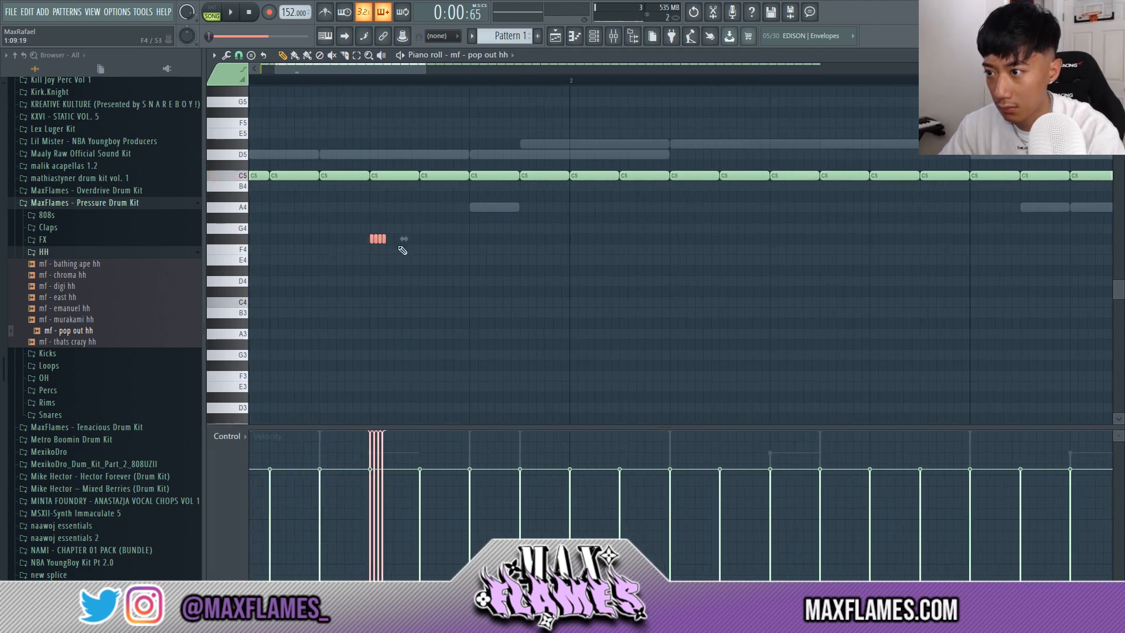
{"action": "key", "text": "space"}
{"action": "left_click_drag", "start_coordinate": [417, 239], "coordinate": [422, 240]}
{"action": "key", "text": "space"}
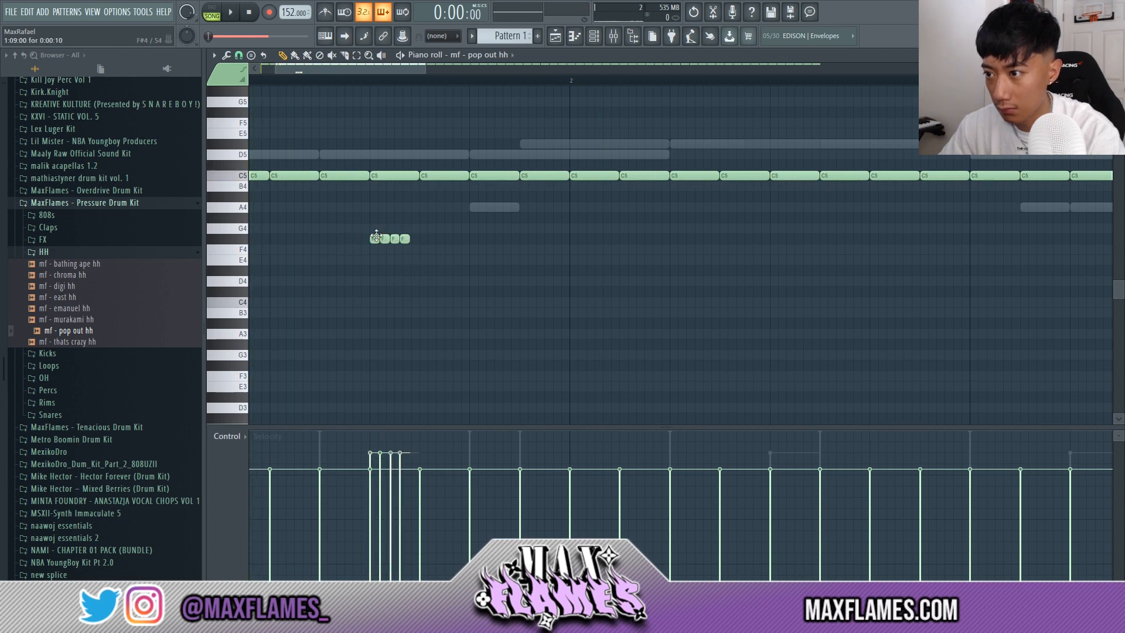
- Lower the second of the four notes to D4 and the third to B3, and shift the last F#4 to 1:10:21
{"action": "left_click_drag", "start_coordinate": [393, 238], "coordinate": [393, 313]}
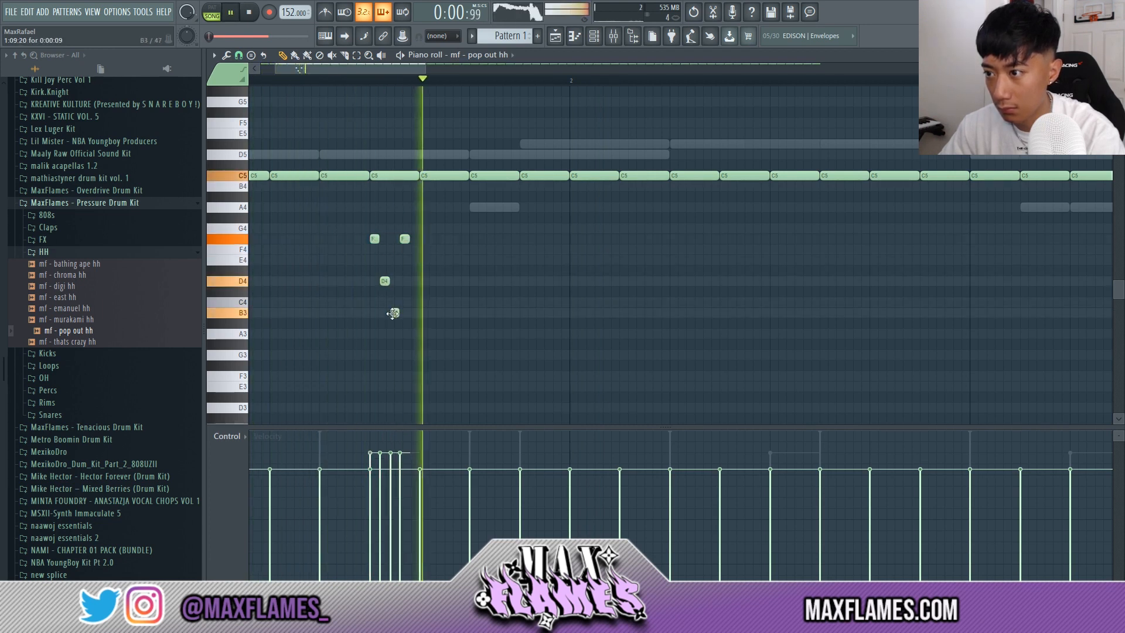
{"action": "left_click_drag", "start_coordinate": [430, 240], "coordinate": [419, 240]}
{"action": "key", "text": "space"}
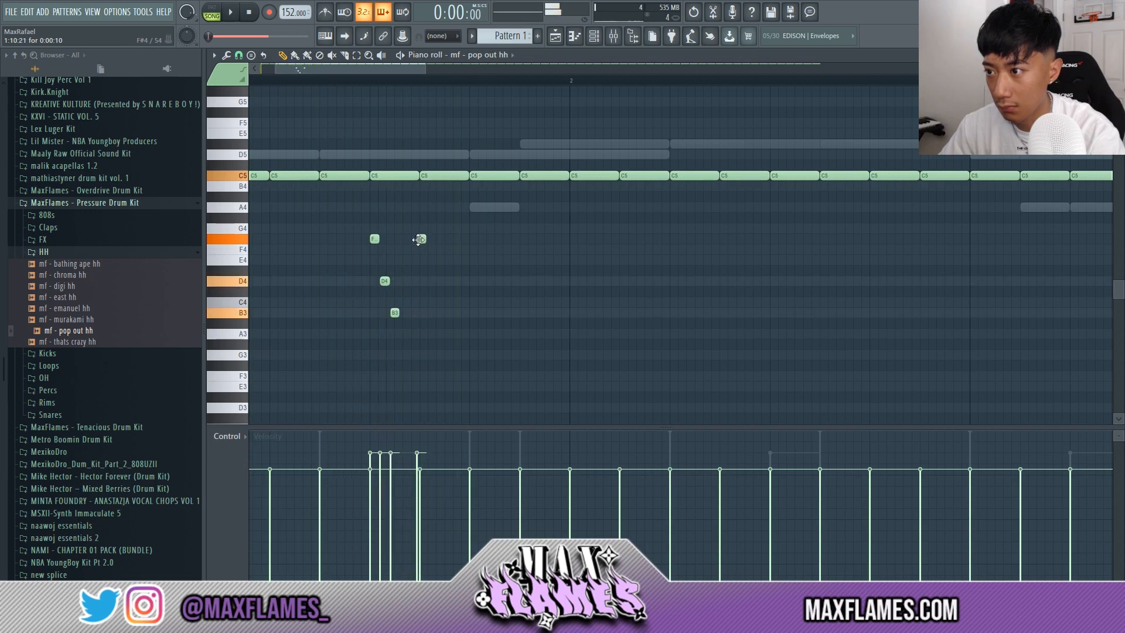
- Chop the C5 hi-hat note at bar 1 step 15 into eight notes with the chopper's Default pattern
{"action": "scroll", "coordinate": [410, 299], "scroll_direction": "down", "scroll_amount": 4}
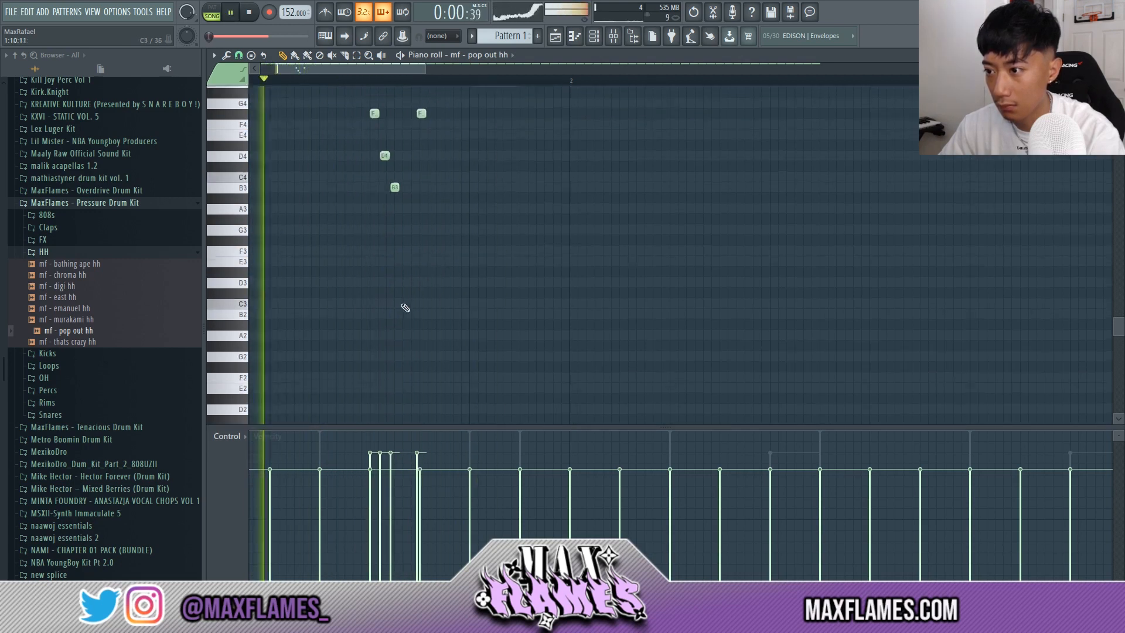
{"action": "key", "text": "space"}
{"action": "scroll", "coordinate": [544, 124], "scroll_direction": "up", "scroll_amount": 3}
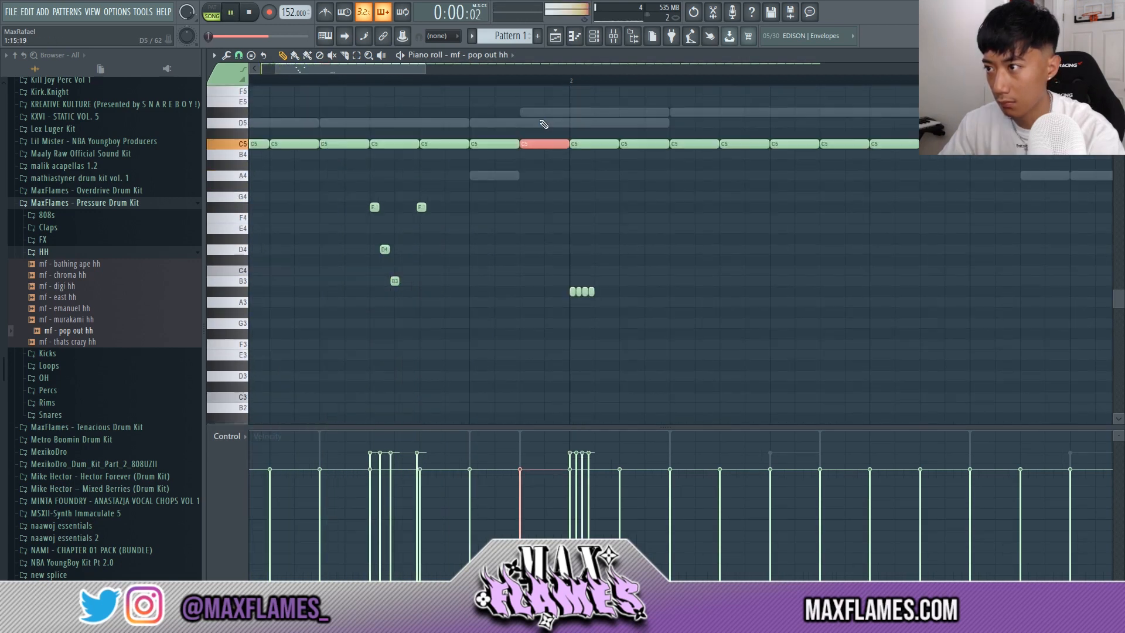
{"action": "key", "text": "alt+u"}
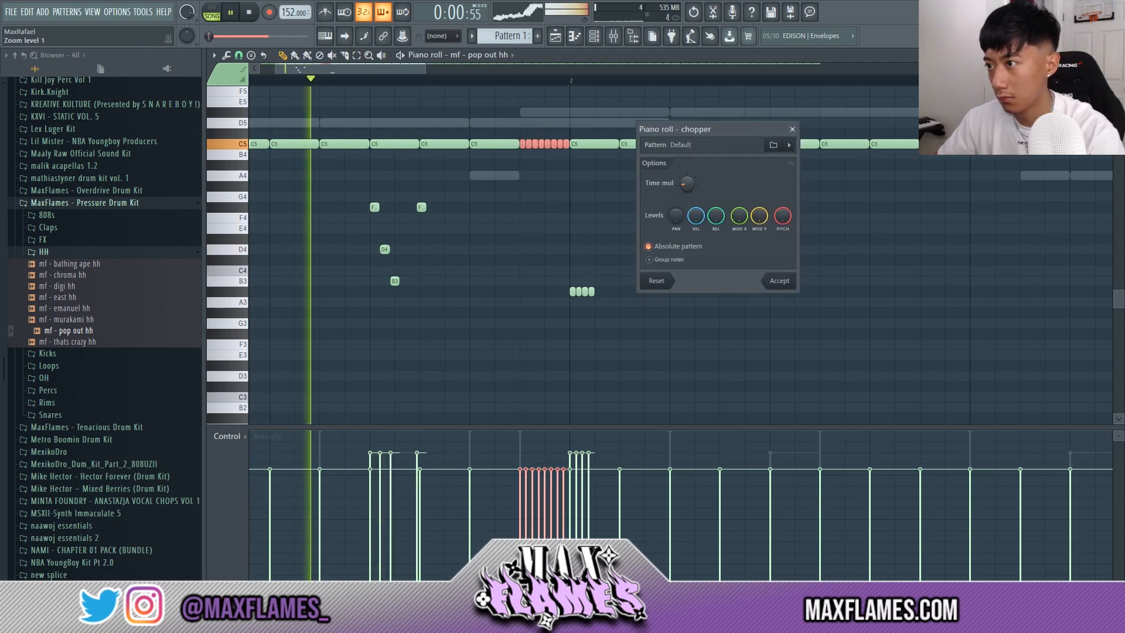
{"action": "left_click", "coordinate": [778, 280]}
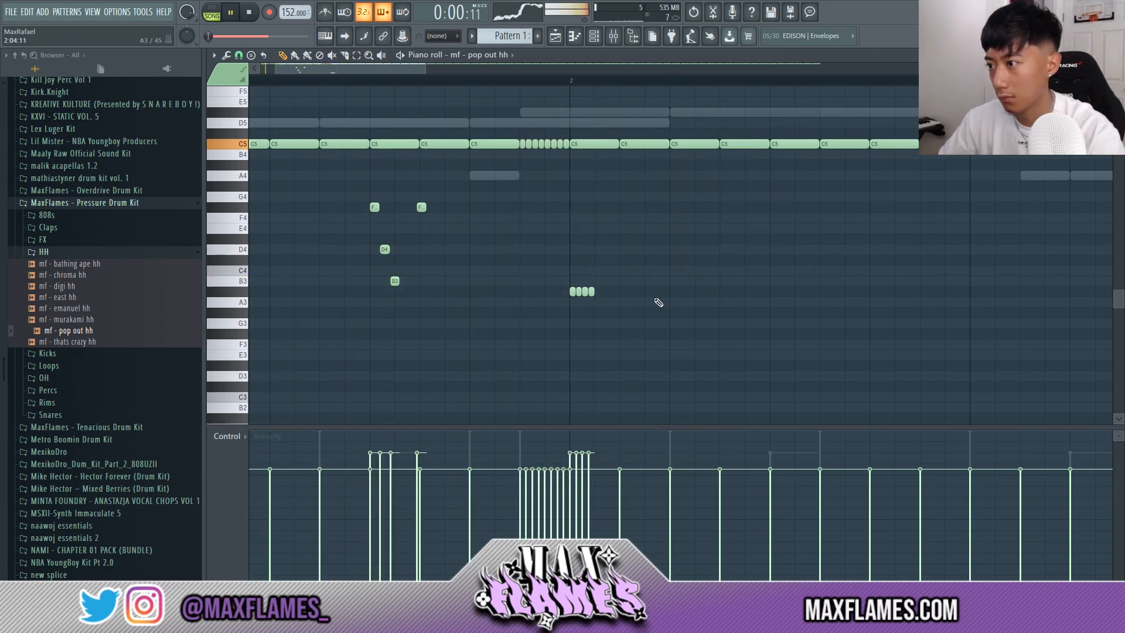
- Draw a short D#4 hi-hat note at bar 2 step 5 and duplicate it twice to form a three-note run
{"action": "left_click", "coordinate": [673, 239]}
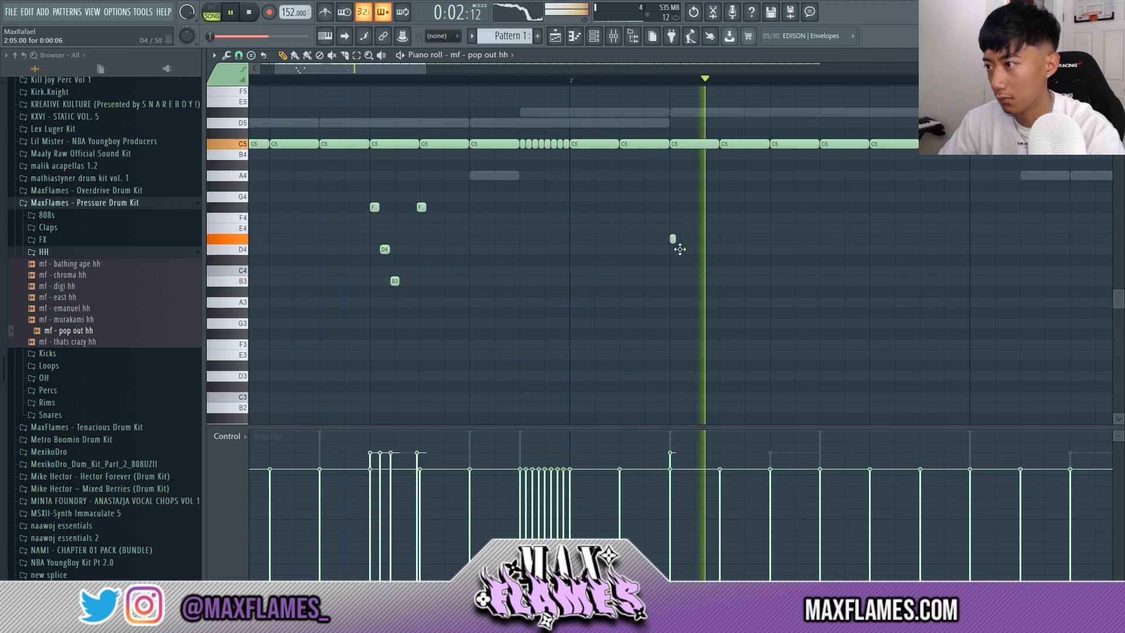
{"action": "left_click_drag", "start_coordinate": [692, 244], "coordinate": [670, 234]}
{"action": "key", "text": "ctrl+b"}
{"action": "key", "text": "ctrl+b"}
{"action": "left_click", "coordinate": [711, 254], "text": "ctrl"}
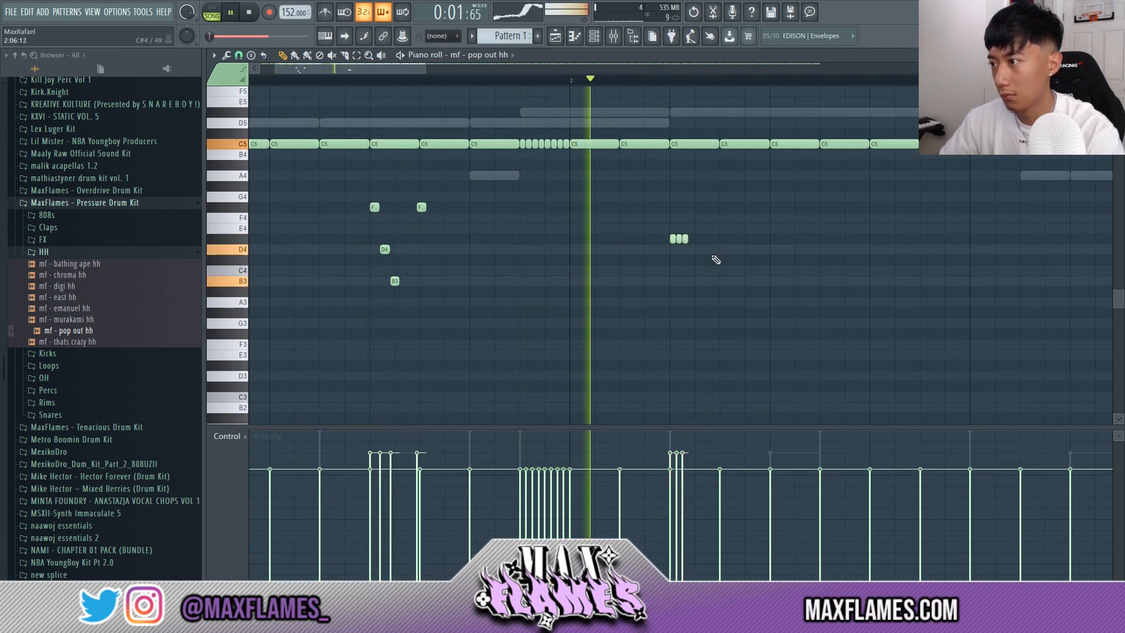
- Move the descending G4-to-G3 hi-hat roll to bar 2 step 13
{"action": "scroll", "coordinate": [731, 270], "scroll_direction": "down", "scroll_amount": 1}
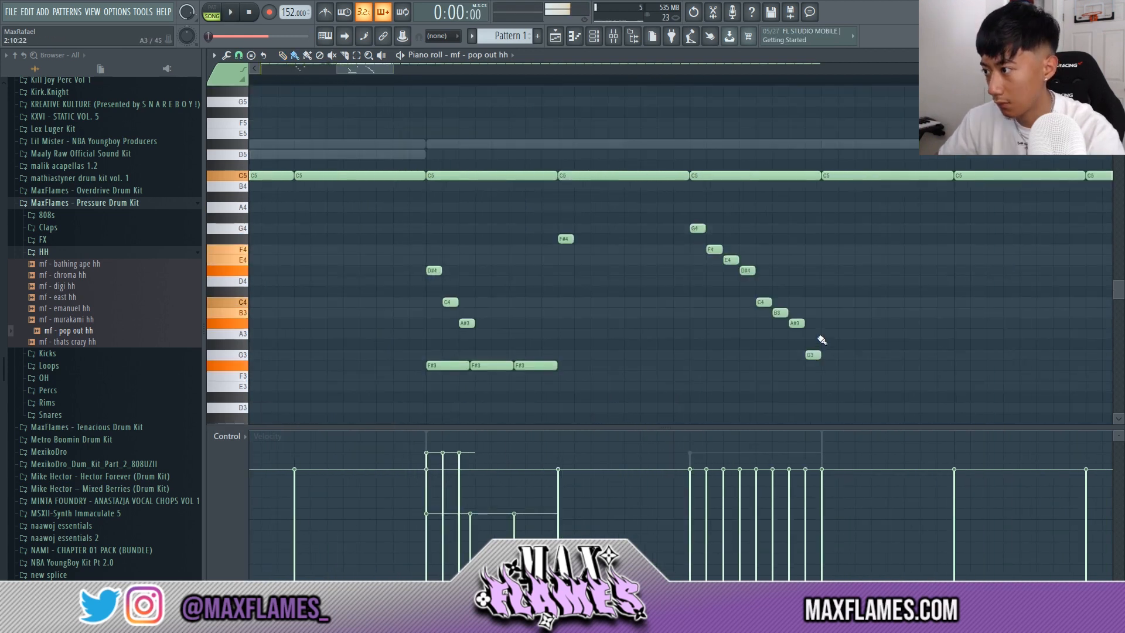
{"action": "scroll", "coordinate": [761, 293], "scroll_direction": "down", "scroll_amount": 1}
{"action": "left_click_drag", "start_coordinate": [831, 381], "coordinate": [747, 192]}
{"action": "left_click_drag", "start_coordinate": [771, 233], "coordinate": [874, 233]}
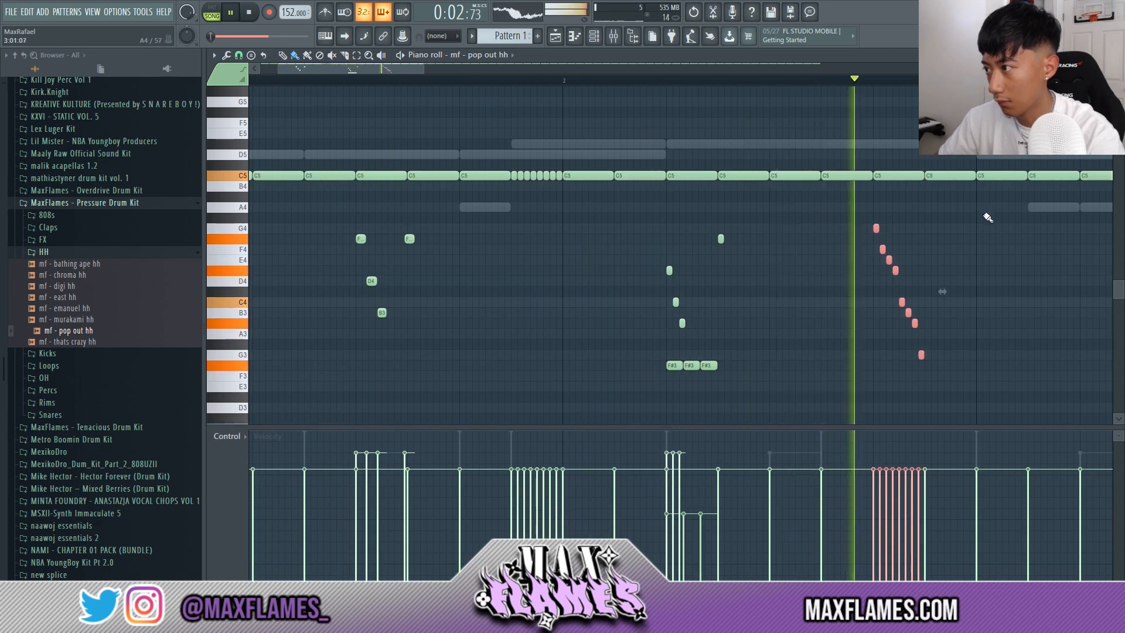
{"action": "scroll", "coordinate": [961, 271], "scroll_direction": "down", "scroll_amount": 1}
{"action": "scroll", "coordinate": [885, 241], "scroll_direction": "down", "scroll_amount": 1}
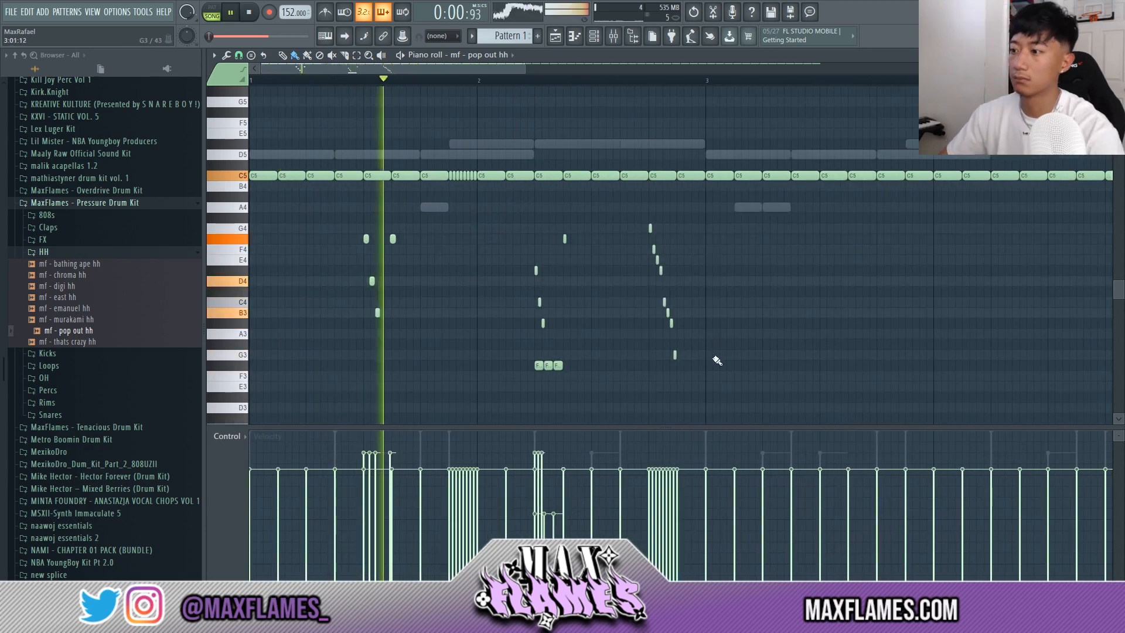
- Slope the velocities of the descending roll in bar 2 down to about 31% and play the pattern
{"action": "mouse_move", "coordinate": [715, 358]}
{"action": "left_mouse_down"}
{"action": "mouse_move", "coordinate": [639, 240]}
{"action": "mouse_move", "coordinate": [640, 224]}
{"action": "left_mouse_up"}
{"action": "left_click_drag", "start_coordinate": [648, 482], "coordinate": [677, 552]}
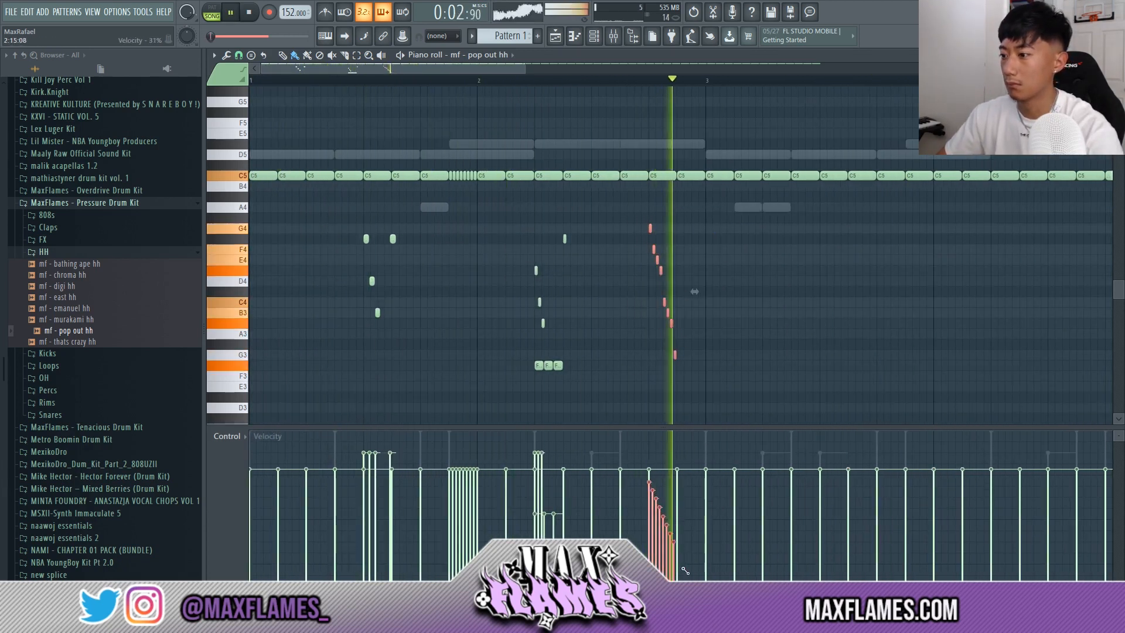
{"action": "key", "text": "space"}
{"action": "key", "text": "space"}
- Ramp the velocities of the chopped roll at the end of bar 1 upwards and lower the roll to G4
{"action": "scroll", "coordinate": [447, 377], "scroll_direction": "up", "scroll_amount": 1}
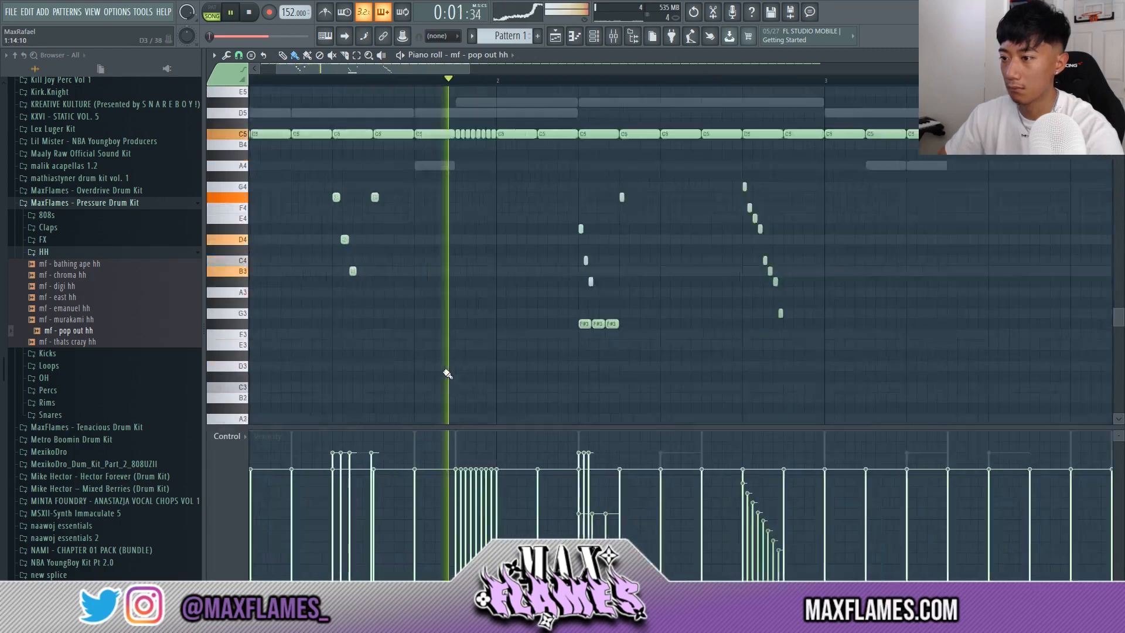
{"action": "scroll", "coordinate": [471, 320], "scroll_direction": "down", "scroll_amount": 4}
{"action": "scroll", "coordinate": [471, 319], "scroll_direction": "up", "scroll_amount": 5}
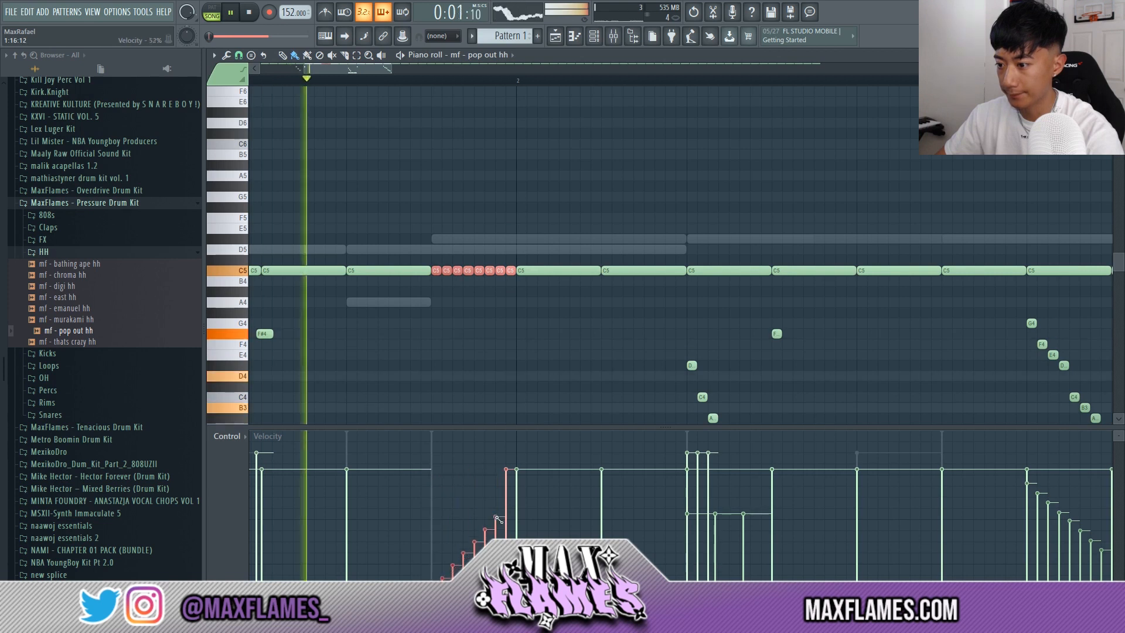
{"action": "left_click_drag", "start_coordinate": [496, 517], "coordinate": [534, 441]}
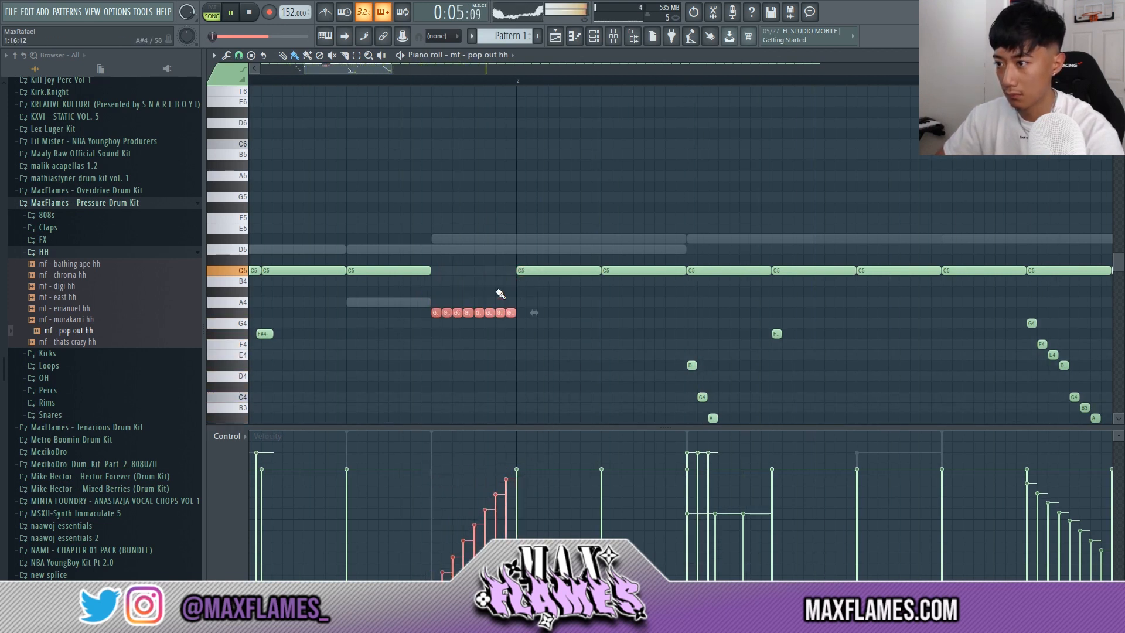
{"action": "scroll", "coordinate": [542, 176], "scroll_direction": "down", "scroll_amount": 5}
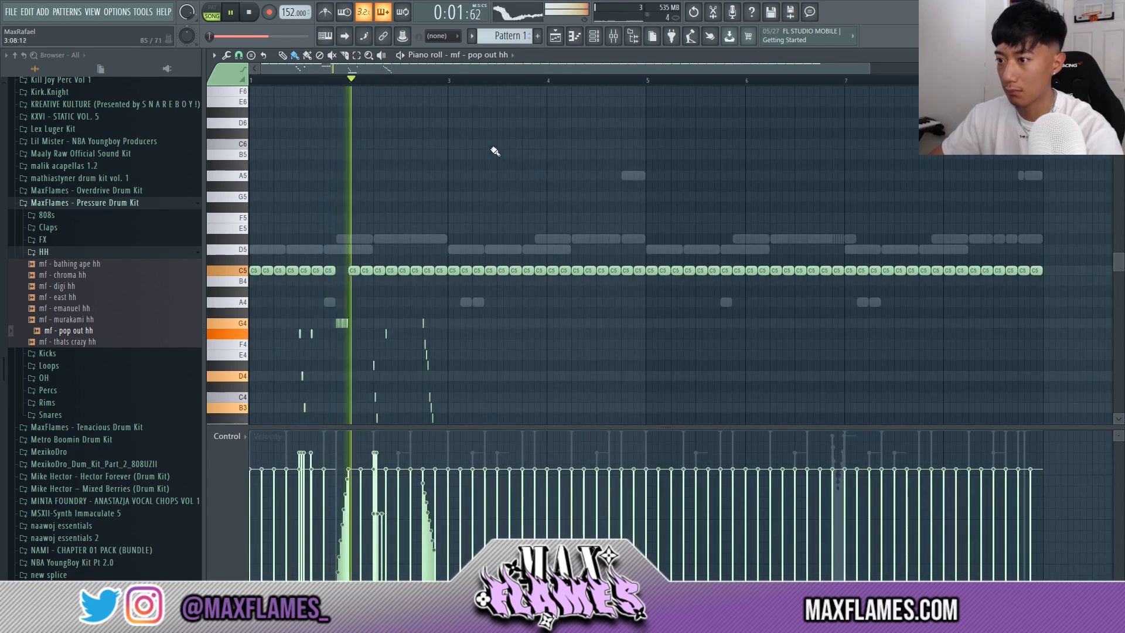
- Lower the velocities of the pitched hi-hat notes around step 5 of bar 2, including the three F#3 notes
{"action": "scroll", "coordinate": [469, 147], "scroll_direction": "down", "scroll_amount": 3}
{"action": "scroll", "coordinate": [432, 140], "scroll_direction": "up", "scroll_amount": 2}
{"action": "scroll", "coordinate": [402, 305], "scroll_direction": "down", "scroll_amount": 3}
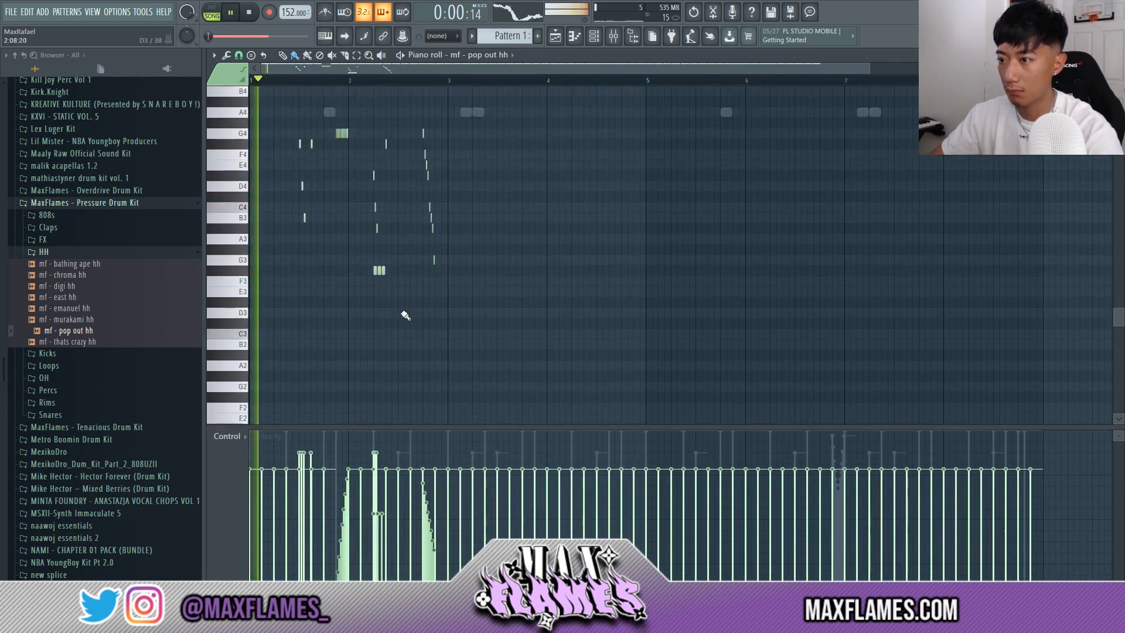
{"action": "left_click_drag", "start_coordinate": [394, 241], "coordinate": [364, 161]}
{"action": "scroll", "coordinate": [388, 300], "scroll_direction": "down", "scroll_amount": 4}
{"action": "left_click_drag", "start_coordinate": [407, 285], "coordinate": [368, 165]}
{"action": "scroll", "coordinate": [394, 182], "scroll_direction": "down", "scroll_amount": 2}
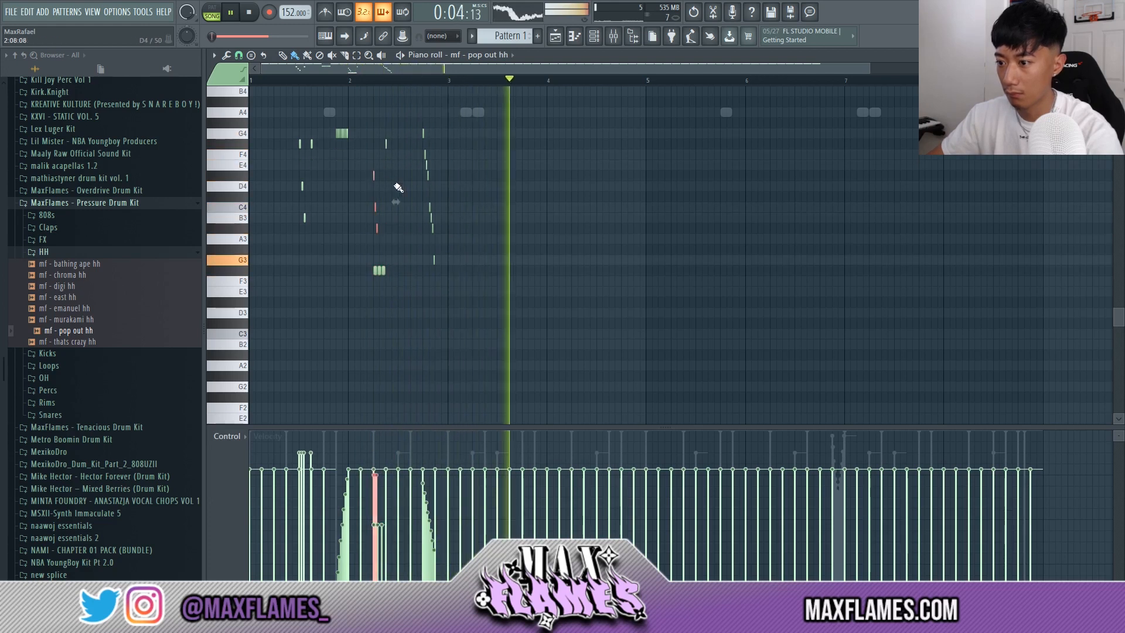
- Lower the velocities of the four pitched hi-hat notes in the middle of bar 1 and deselect them
{"action": "scroll", "coordinate": [393, 187], "scroll_direction": "up", "scroll_amount": 3}
{"action": "left_click_drag", "start_coordinate": [327, 333], "coordinate": [284, 222]}
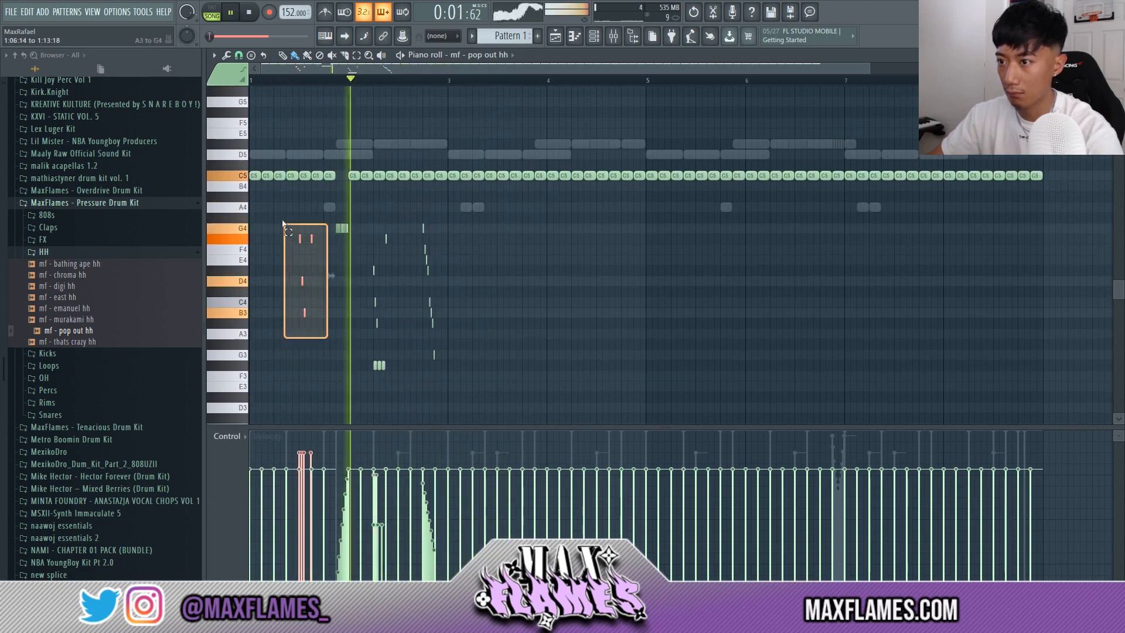
{"action": "scroll", "coordinate": [310, 278], "scroll_direction": "down", "scroll_amount": 2}
{"action": "left_click", "coordinate": [341, 305], "text": "ctrl"}
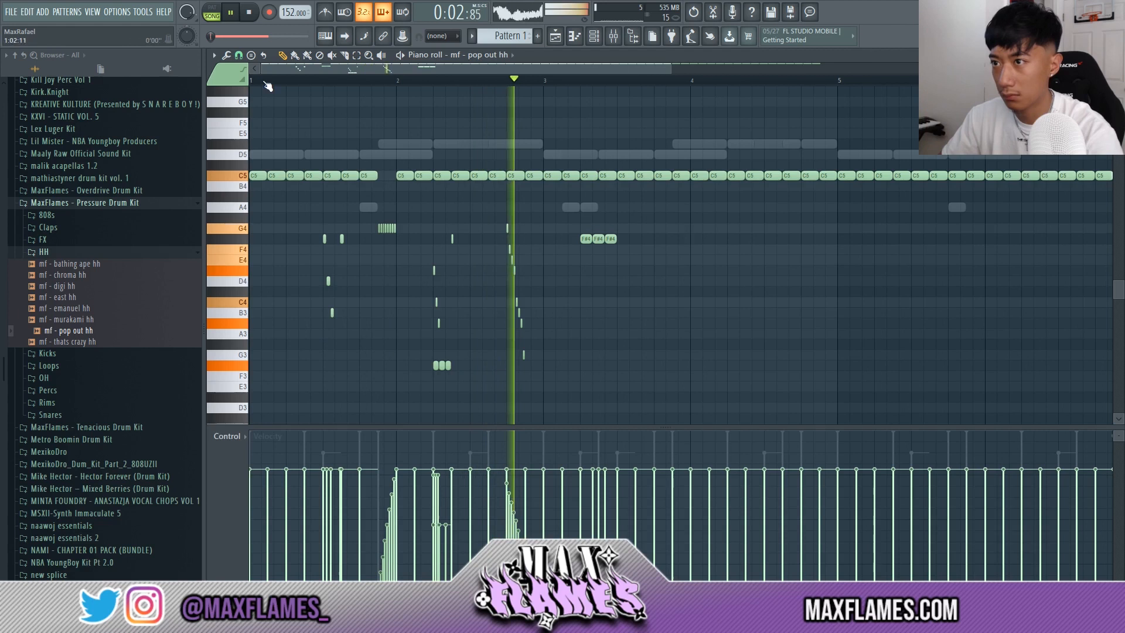
- Copy the descending hi-hat roll to bar 4 step 5 and flip the copy horizontally
{"action": "left_click", "coordinate": [283, 55]}
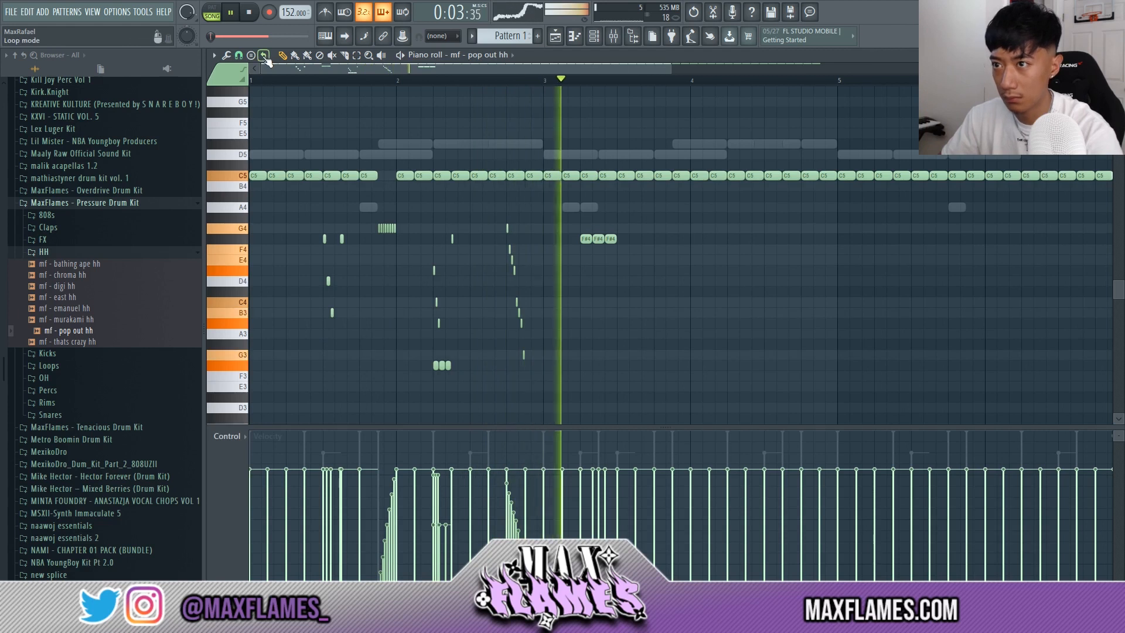
{"action": "left_click", "coordinate": [696, 281]}
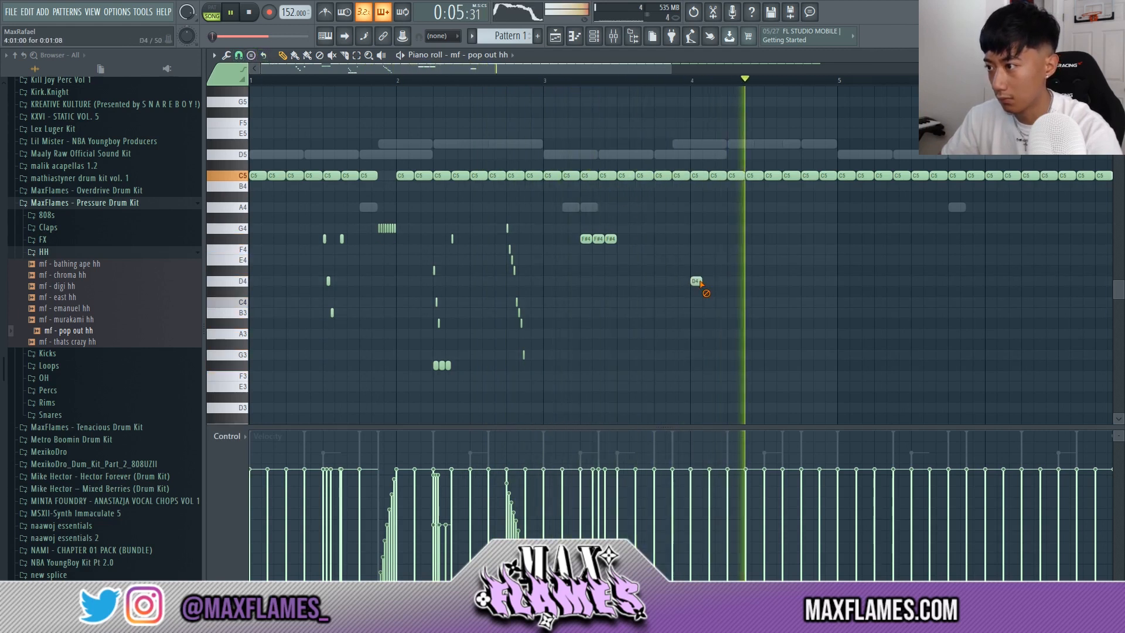
{"action": "key", "text": "space"}
{"action": "left_click_drag", "start_coordinate": [543, 368], "coordinate": [738, 232]}
{"action": "key", "text": "alt+y"}
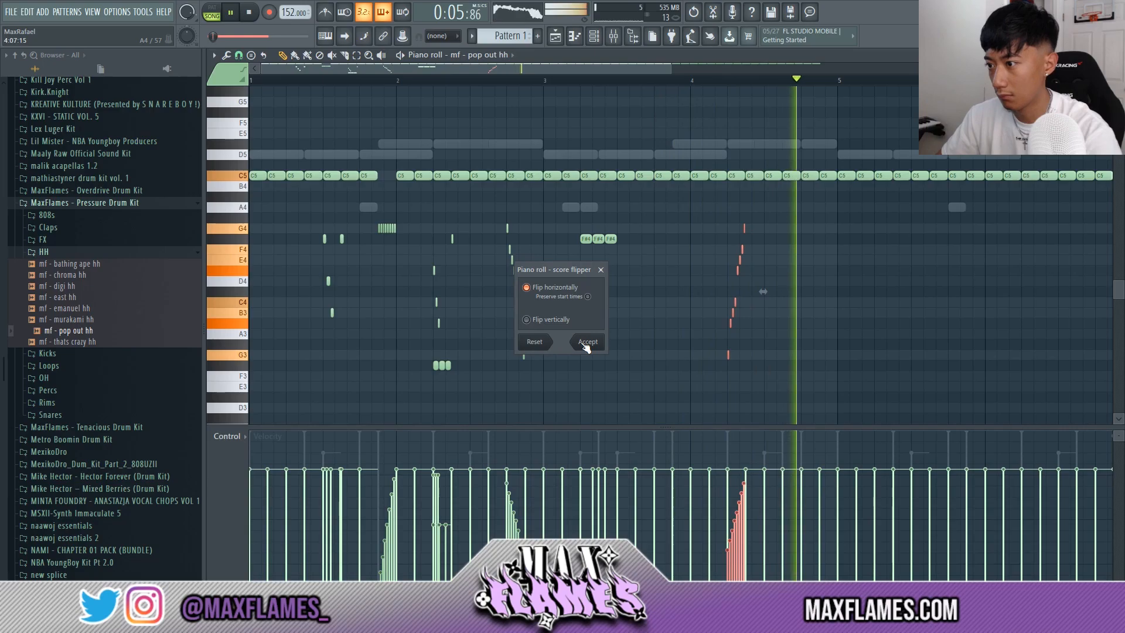
{"action": "left_click", "coordinate": [586, 345]}
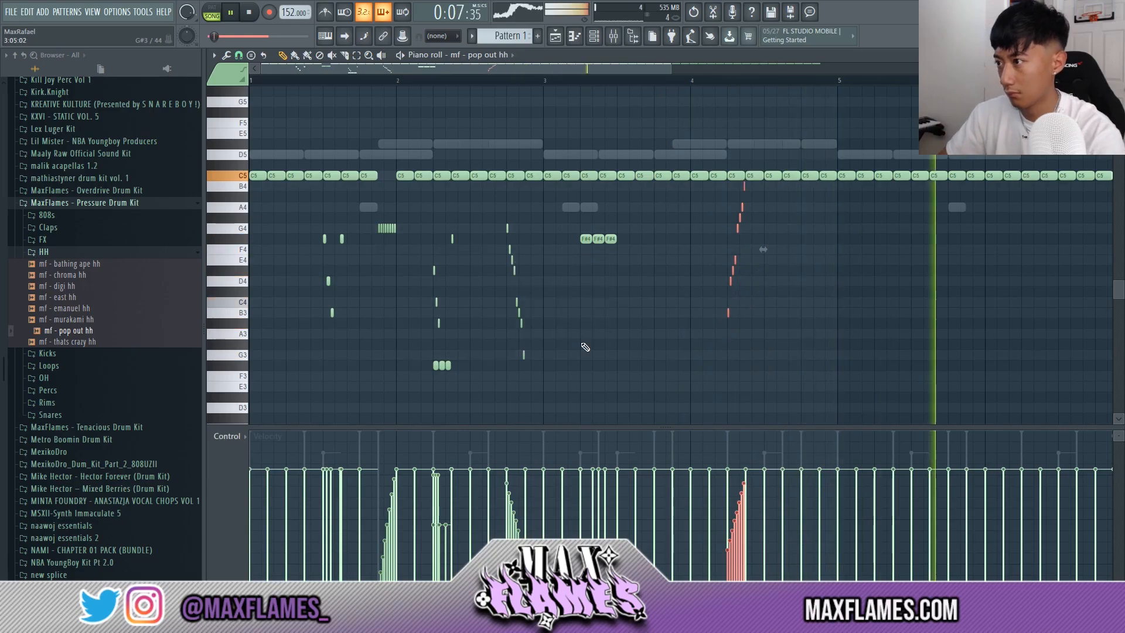
- Raise the flipped roll in bar 4 to run from E4 to E5 and slope its velocities downwards
{"action": "key", "text": "shift+Up"}
{"action": "key", "text": "shift+Up"}
{"action": "key", "text": "space"}
{"action": "key", "text": "space"}
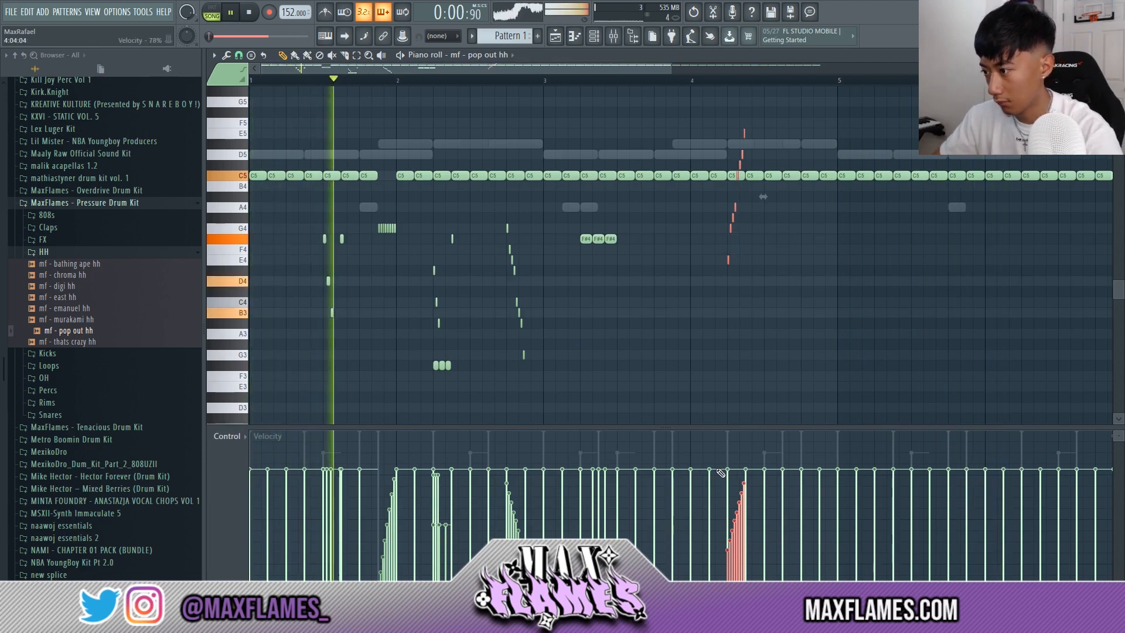
{"action": "left_click_drag", "start_coordinate": [724, 463], "coordinate": [755, 552]}
{"action": "key", "text": "ctrl+d"}
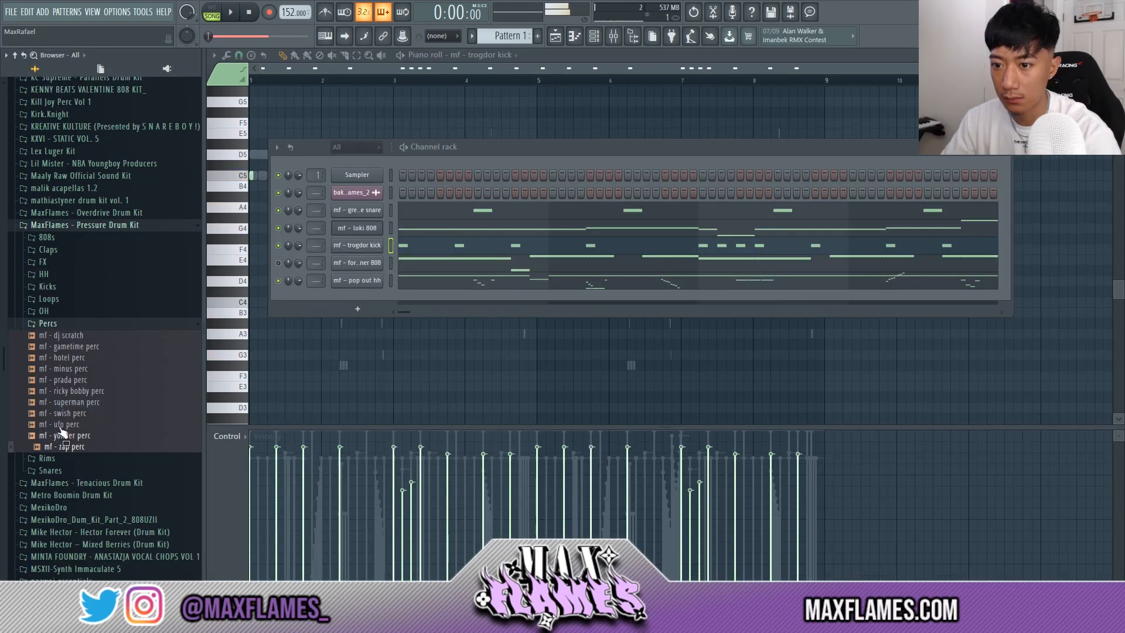
- Play the pattern and add the mf - gametime perc sample from the Percs folder as a new channel
{"action": "key", "text": "space"}
{"action": "left_click_drag", "start_coordinate": [75, 334], "coordinate": [546, 293]}
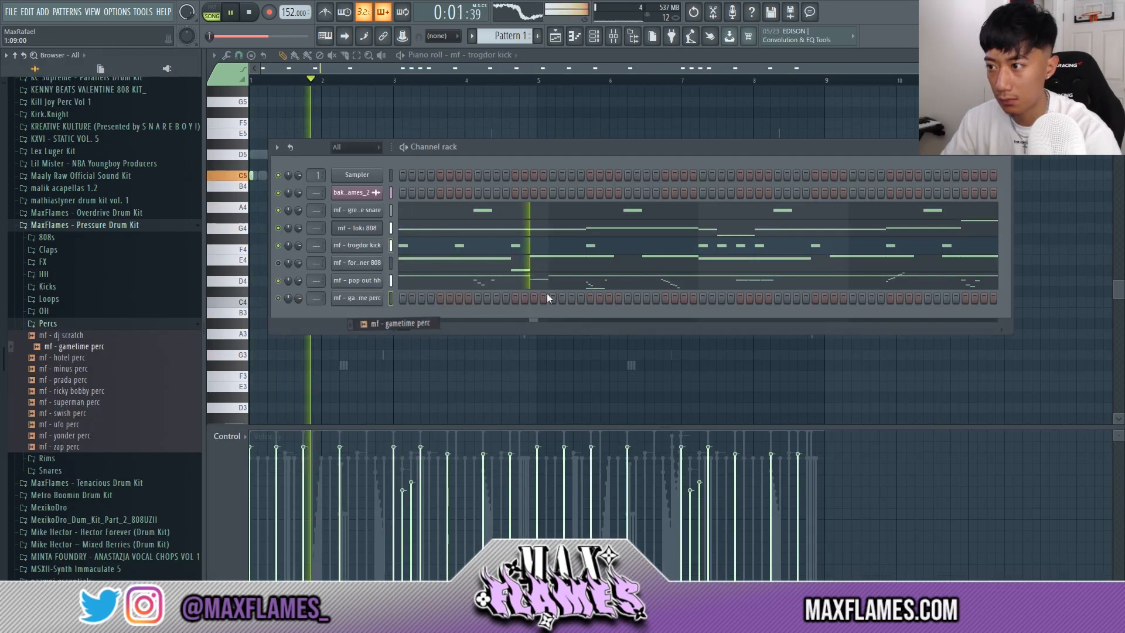
- Place gametime perc hits at bar 4 step 13 and bar 8 step 13, both on C5
{"action": "left_click", "coordinate": [665, 298]}
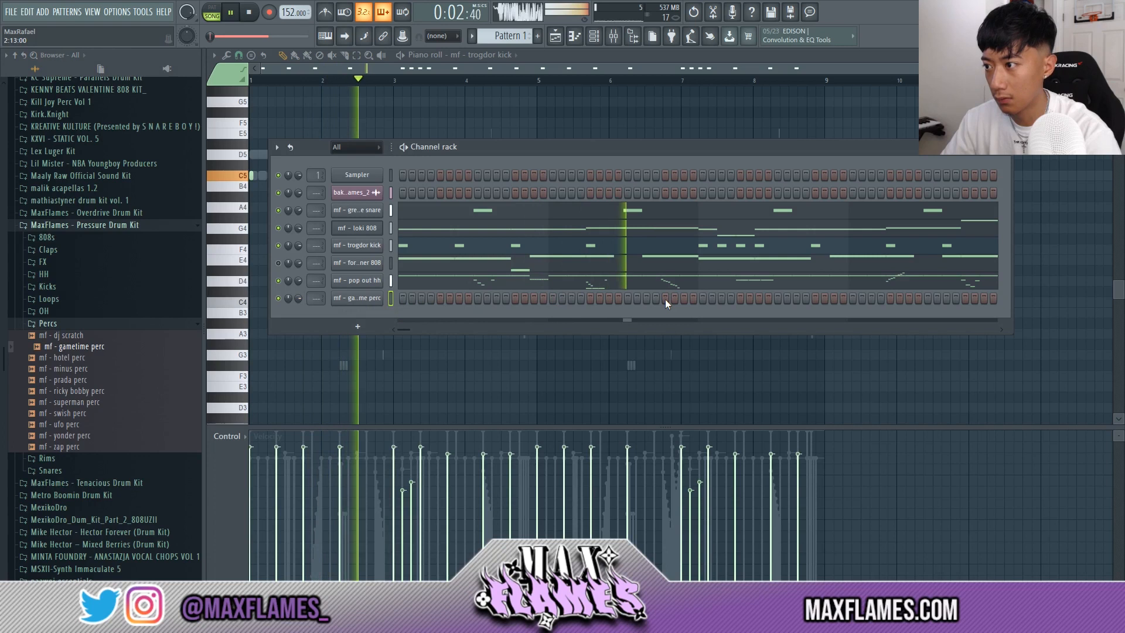
{"action": "right_click", "coordinate": [367, 300]}
{"action": "left_click", "coordinate": [408, 298]}
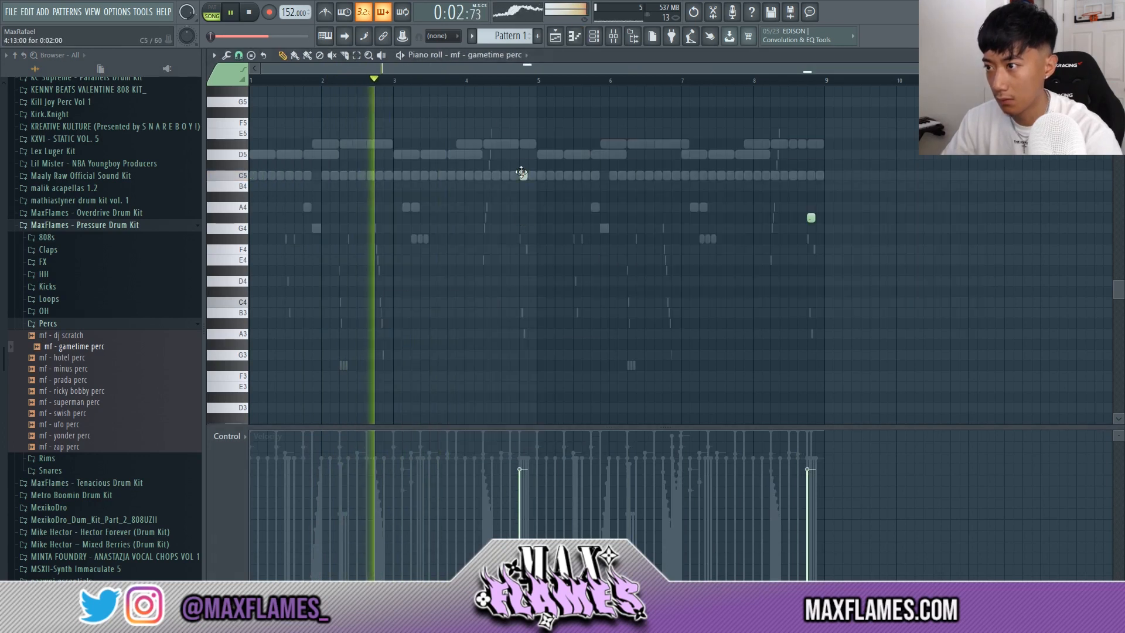
{"action": "left_click_drag", "start_coordinate": [811, 217], "coordinate": [811, 175]}
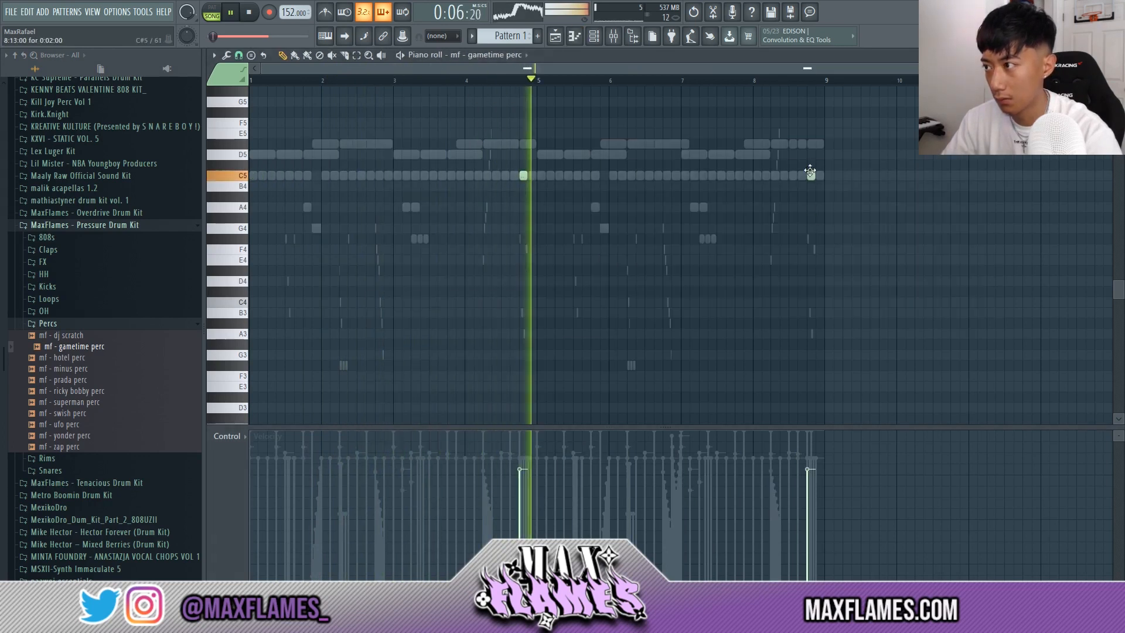
- Add the mf - ufo perc sample from the Percs folder as a new channel and stop playback
{"action": "key", "text": "F6"}
{"action": "scroll", "coordinate": [70, 317], "scroll_direction": "down", "scroll_amount": 4}
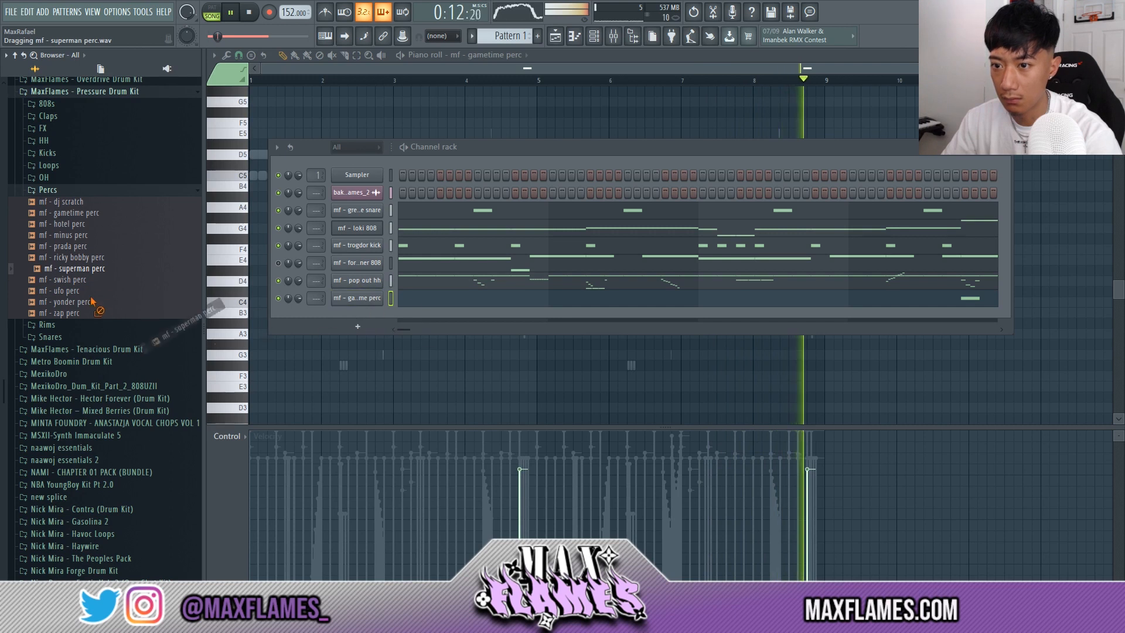
{"action": "left_click_drag", "start_coordinate": [347, 319], "coordinate": [352, 319]}
{"action": "key", "text": "space"}
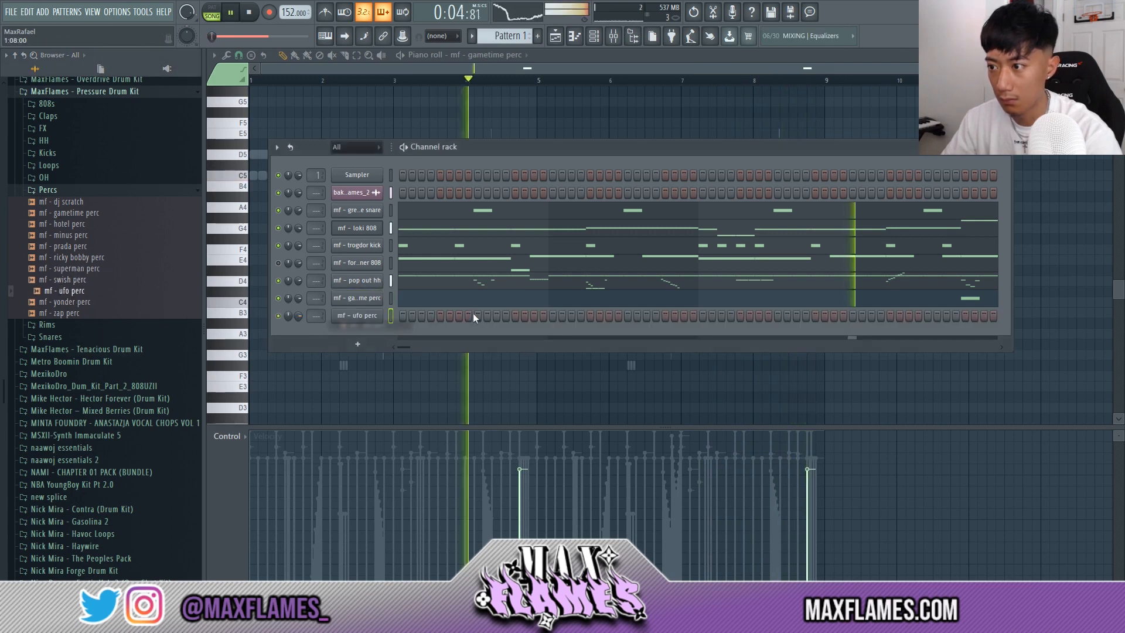
{"action": "left_click", "coordinate": [250, 13]}
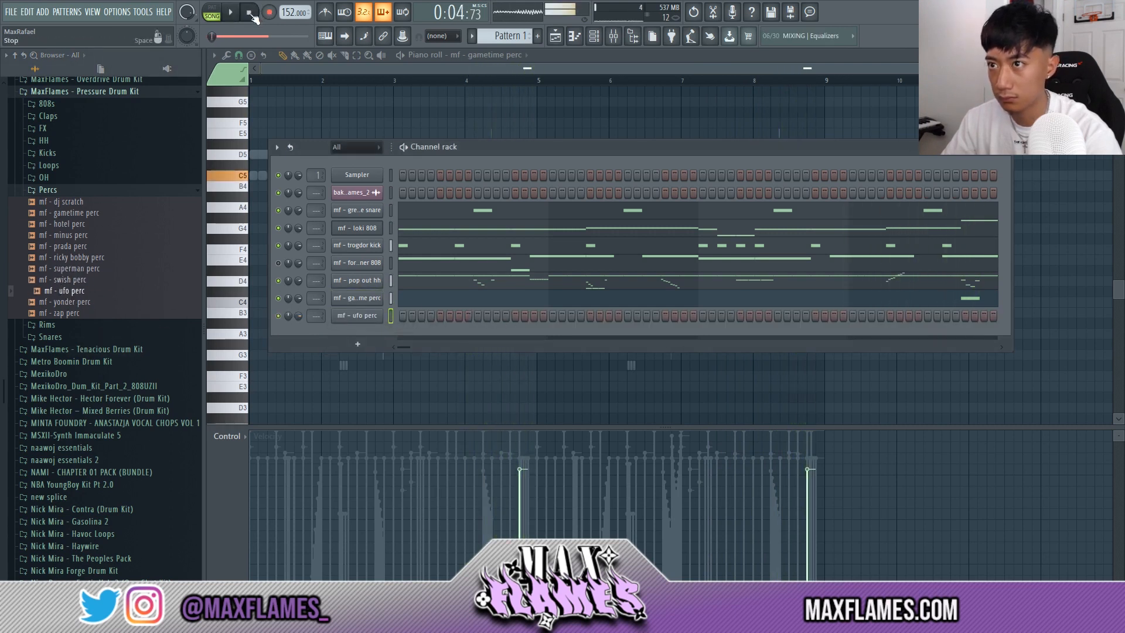
- Place a ufo perc hit at bar 1 step 9 and tune it to A#4 while listening to the pattern
{"action": "left_click", "coordinate": [479, 316]}
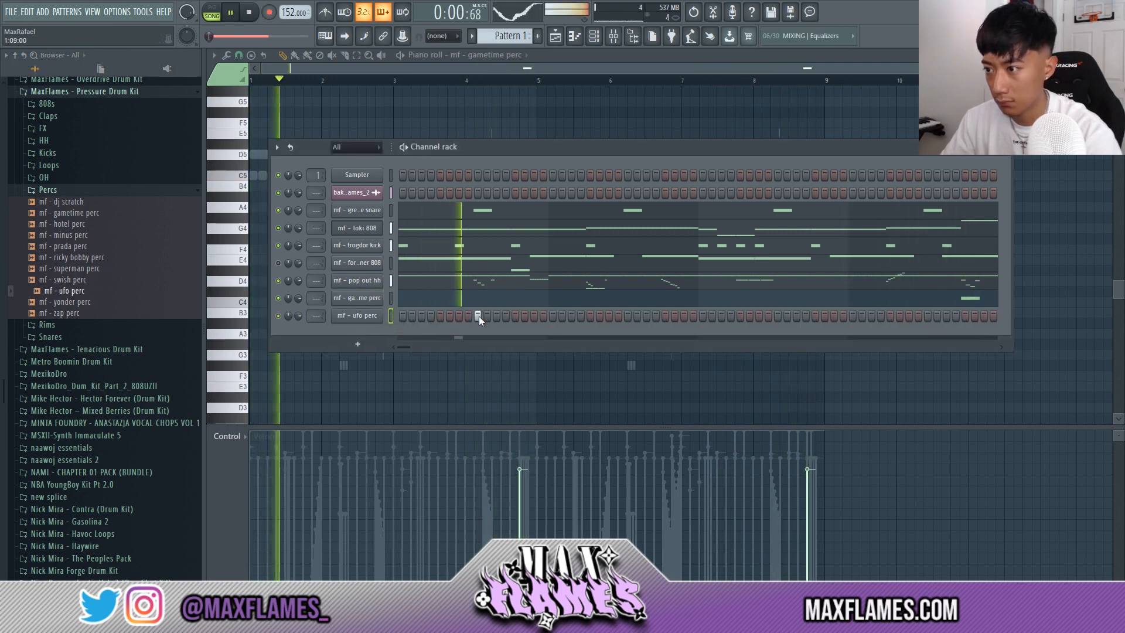
{"action": "right_click", "coordinate": [425, 319]}
{"action": "left_click", "coordinate": [416, 315]}
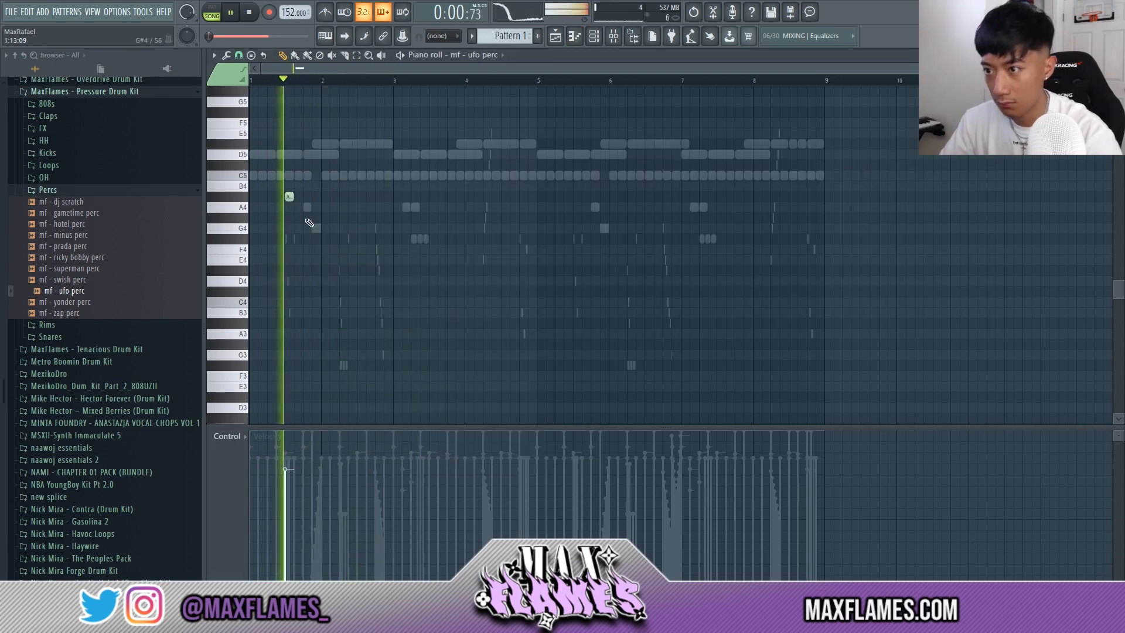
{"action": "key", "text": "shift+Down"}
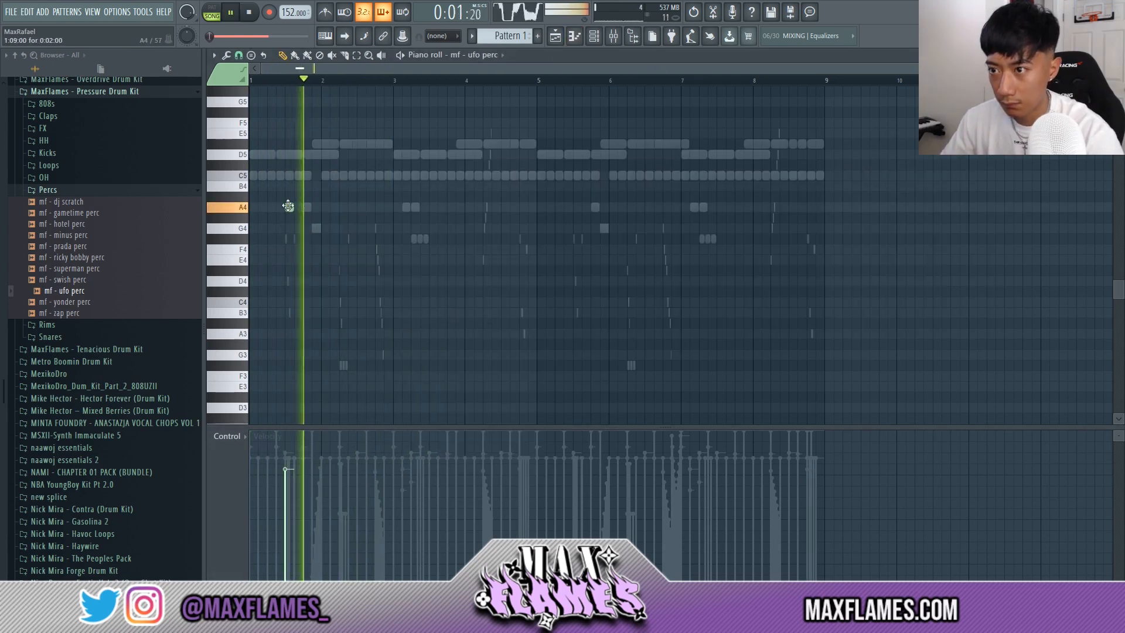
{"action": "key", "text": "space"}
{"action": "key", "text": "shift+Up"}
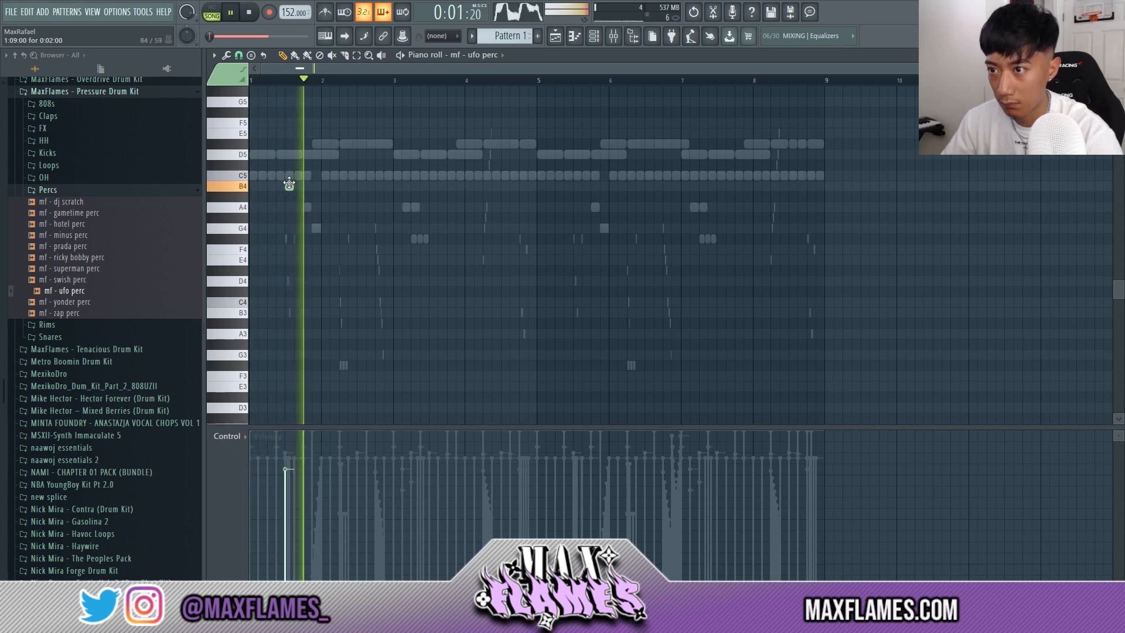
{"action": "key", "text": "space"}
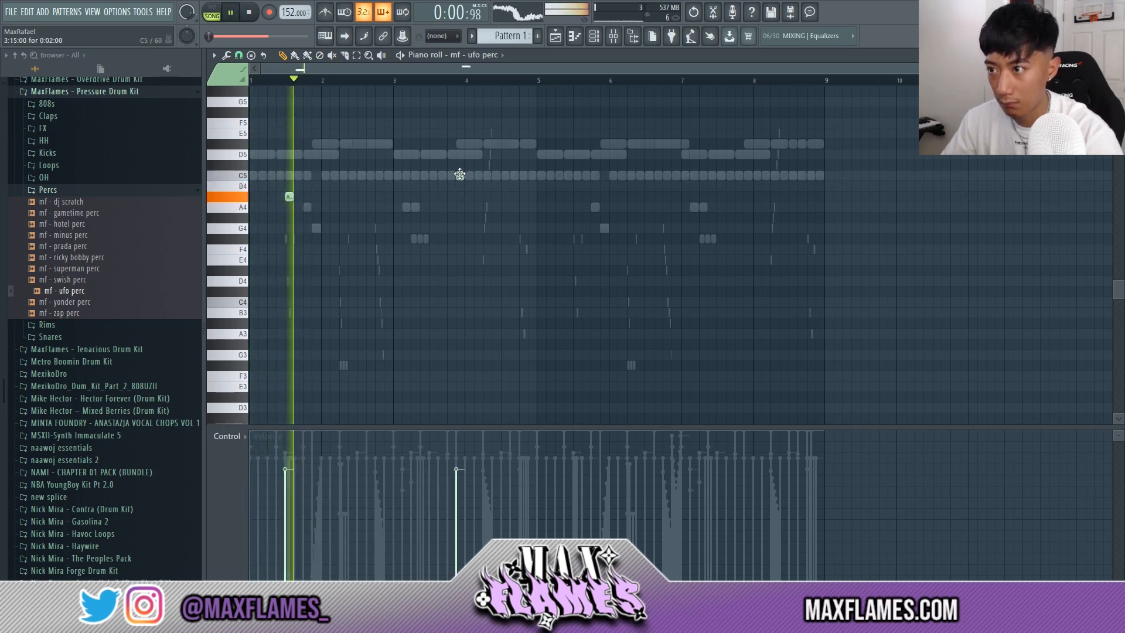
- Add an A#4 ufo perc hit at bar 3 step 9 and copy both hits to bars 5 and 7
{"action": "left_click", "coordinate": [434, 196]}
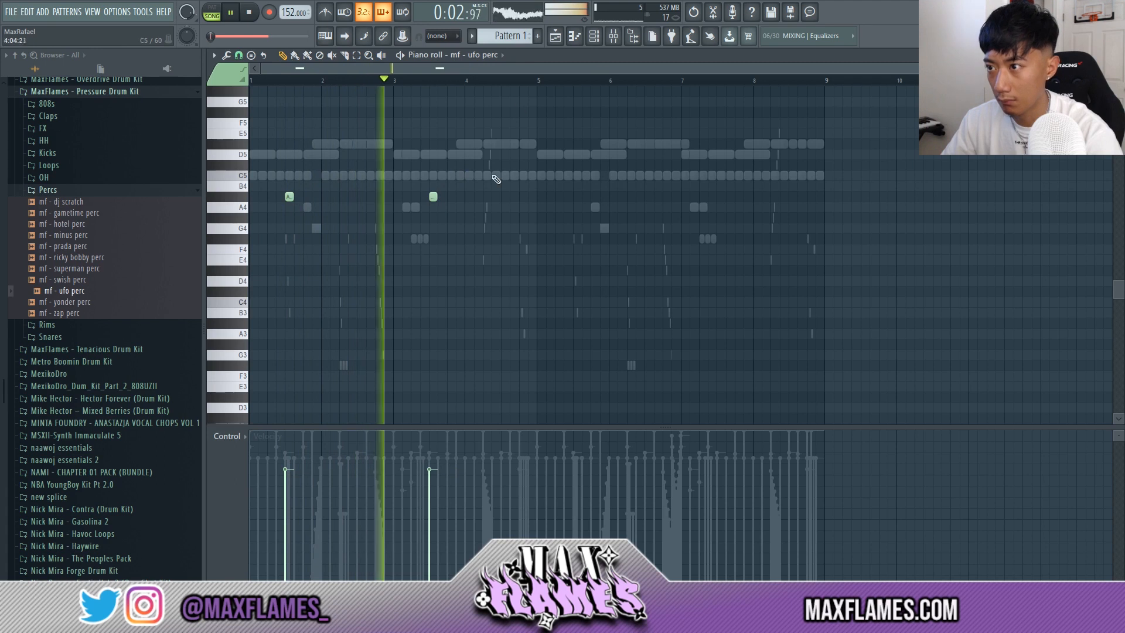
{"action": "key", "text": "ctrl+a"}
{"action": "left_click_drag", "start_coordinate": [288, 196], "coordinate": [576, 199]}
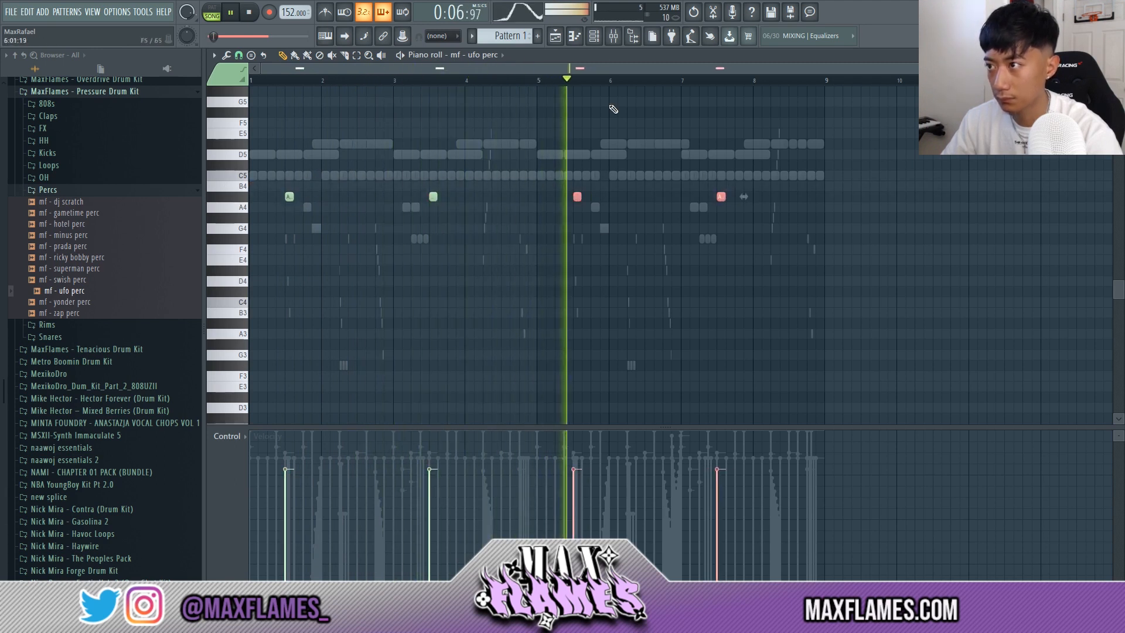
{"action": "key", "text": "F6"}
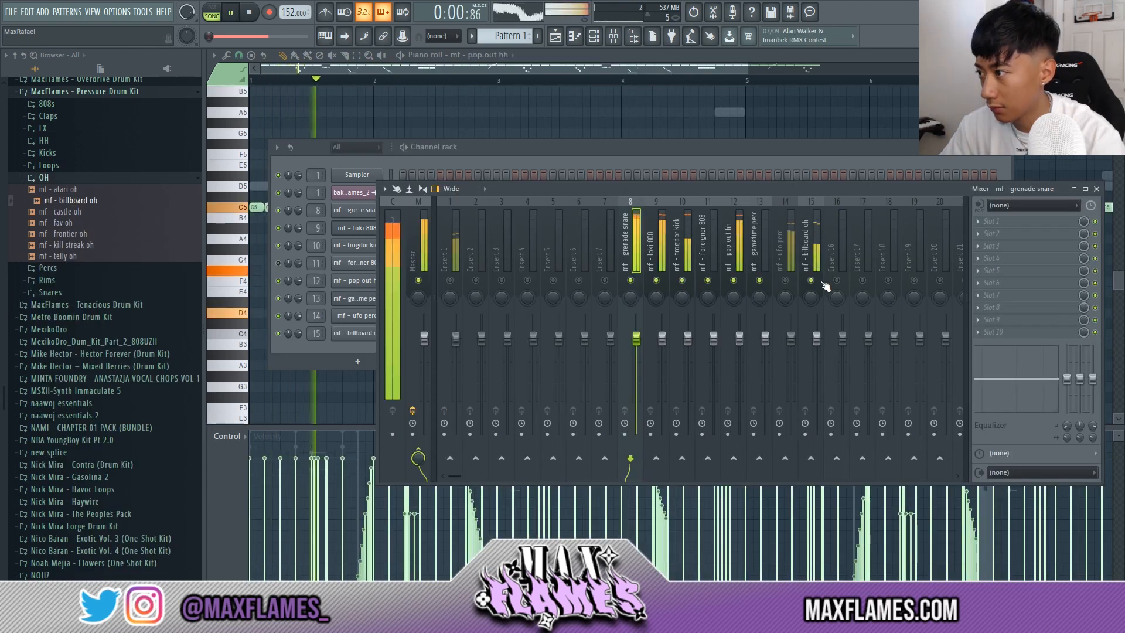
- Unmute the ufo perc track in the mixer
{"action": "left_click", "coordinate": [786, 280]}
{"action": "left_click", "coordinate": [790, 264]}
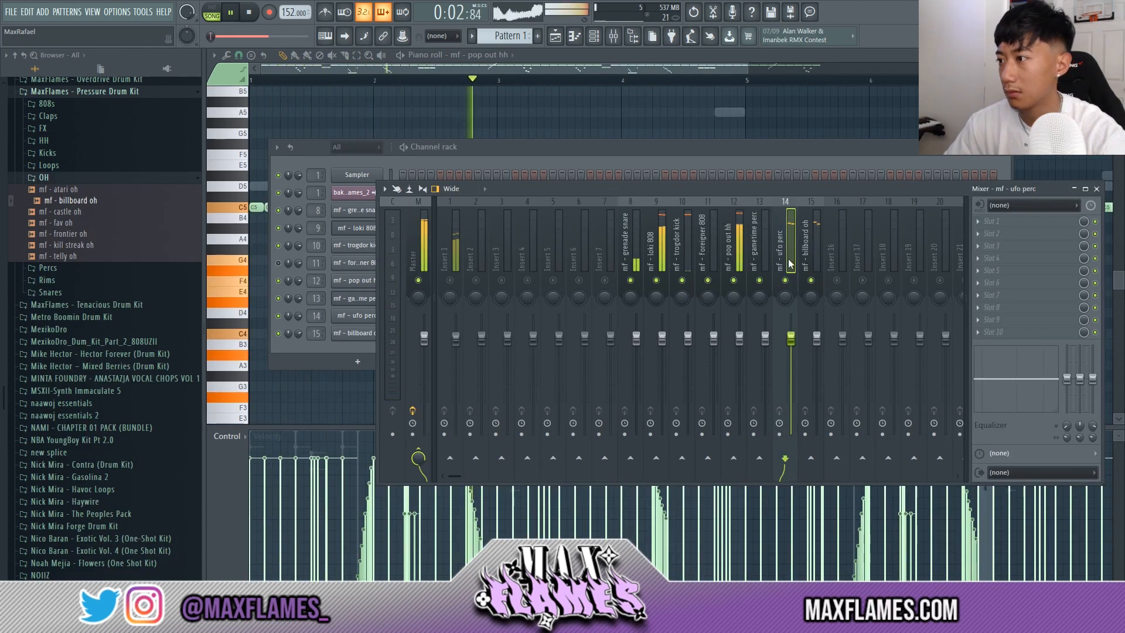
{"action": "left_click", "coordinate": [734, 229]}
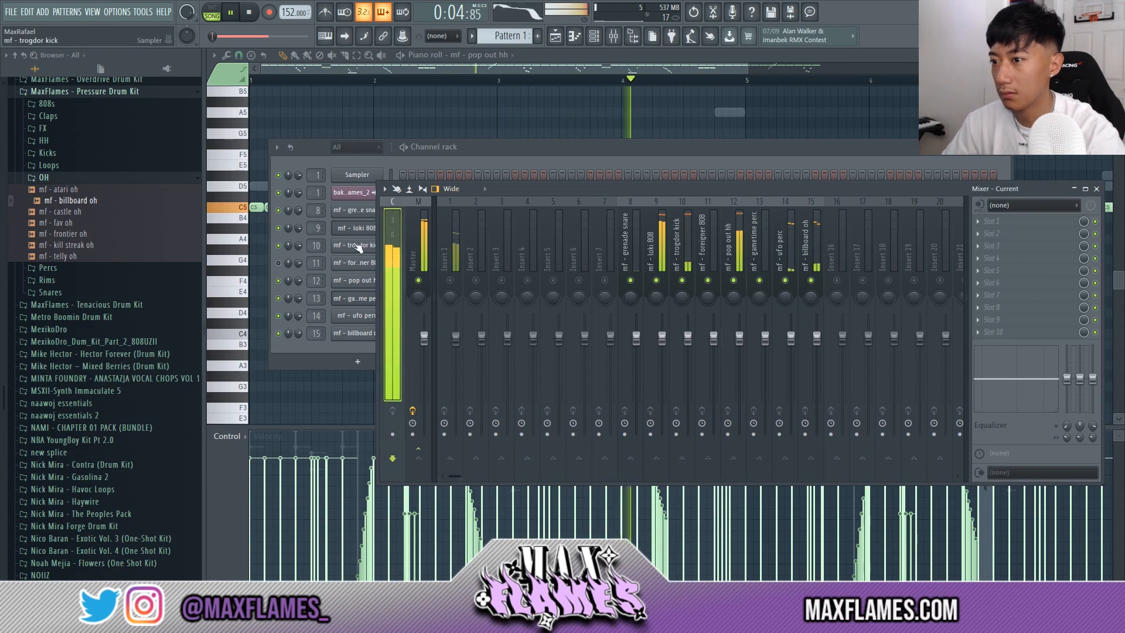
- Enable the foreigner 808 channel and audition its mixer track with the loki 808 and trogdor kick muted
{"action": "left_click", "coordinate": [708, 280]}
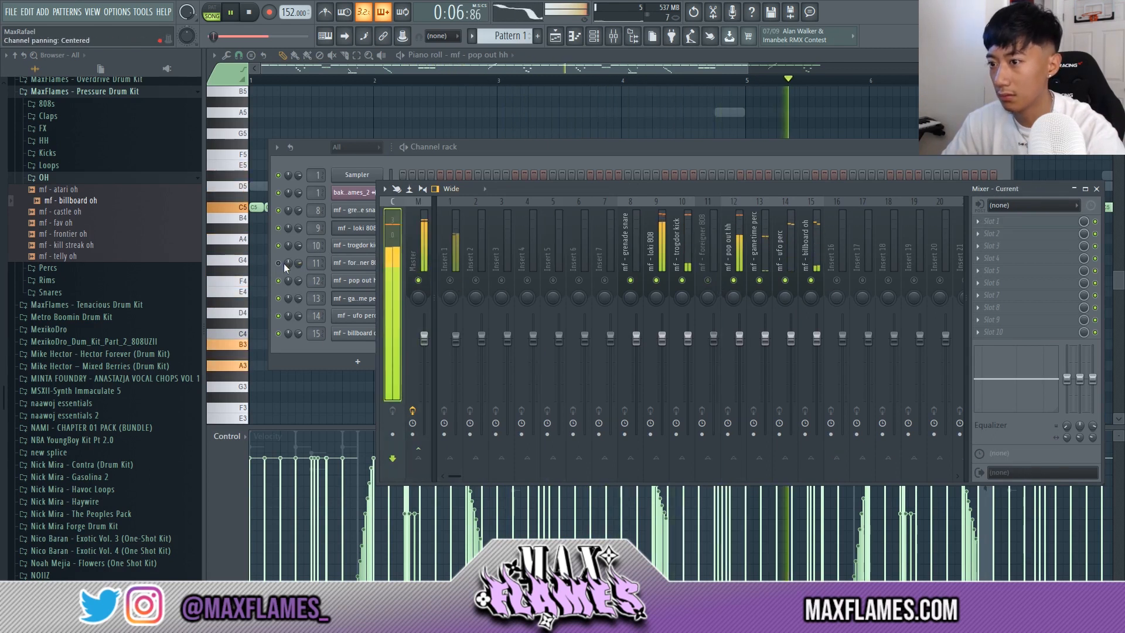
{"action": "left_click", "coordinate": [286, 267]}
{"action": "left_click", "coordinate": [674, 399]}
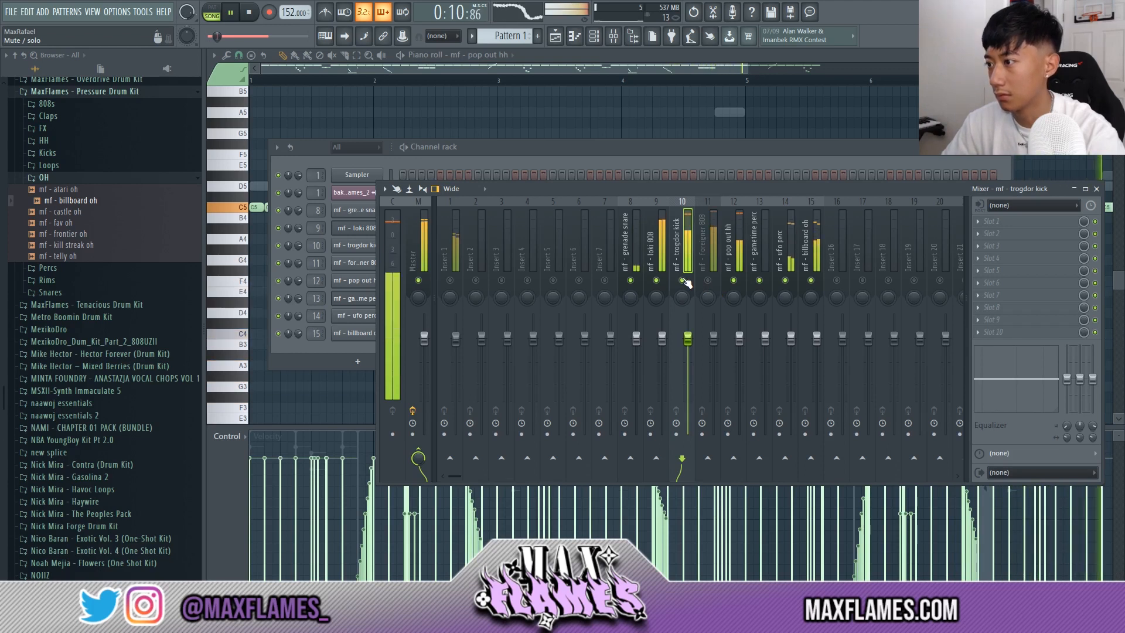
{"action": "left_click", "coordinate": [708, 280]}
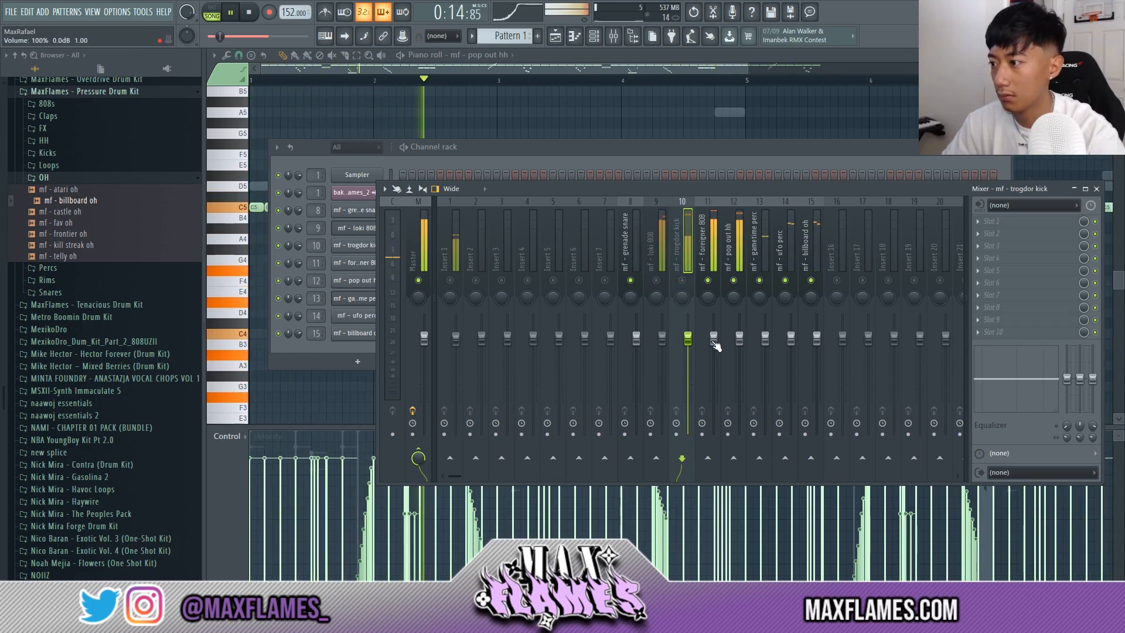
- Lower the mixer faders of the pop out hh and gametime perc tracks
{"action": "left_click_drag", "start_coordinate": [740, 337], "coordinate": [740, 349]}
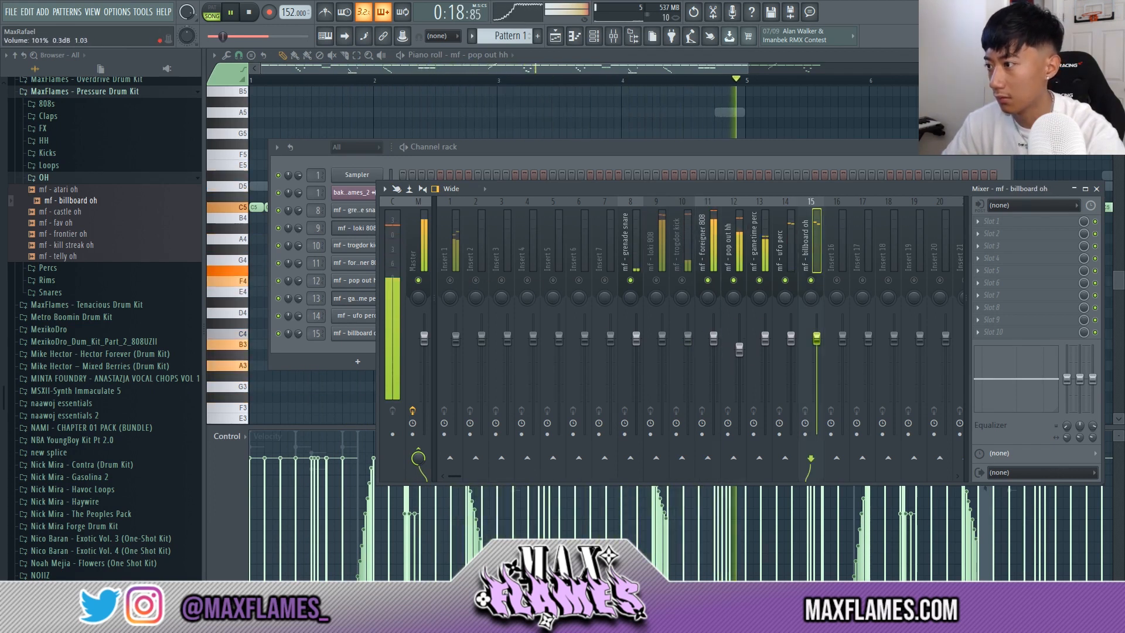
{"action": "left_click_drag", "start_coordinate": [766, 337], "coordinate": [765, 362]}
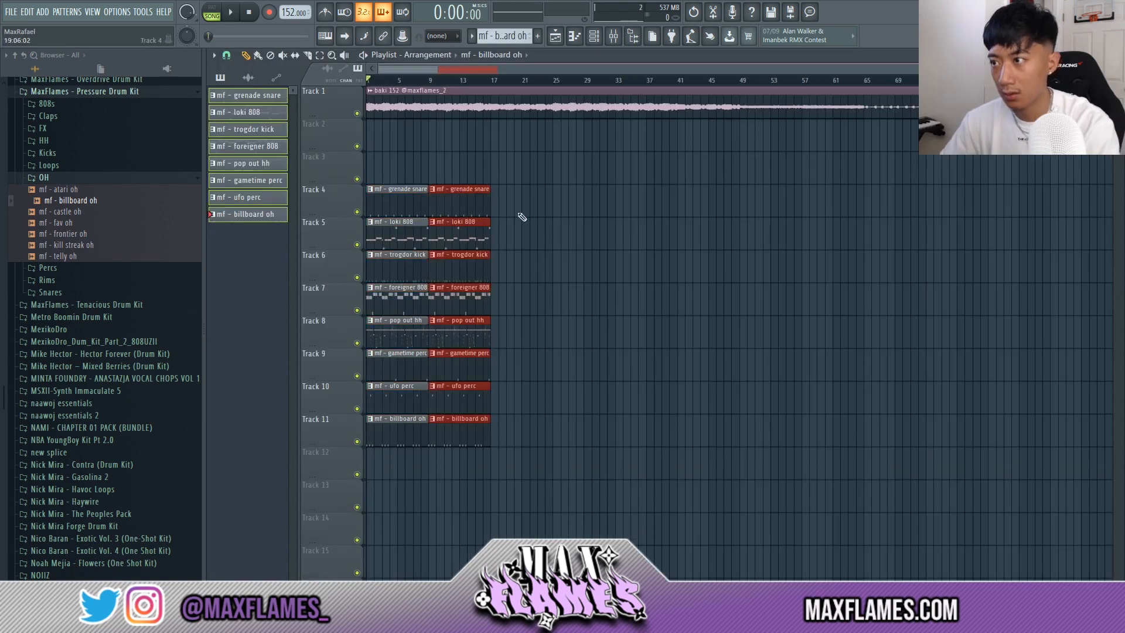
- Duplicate the selected block of drum clips four more times in the playlist, filling tracks 4 to 11 through bar 48
{"action": "key", "text": "ctrl+b"}
{"action": "key", "text": "ctrl+b"}
{"action": "key", "text": "ctrl+b"}
{"action": "key", "text": "ctrl+b"}
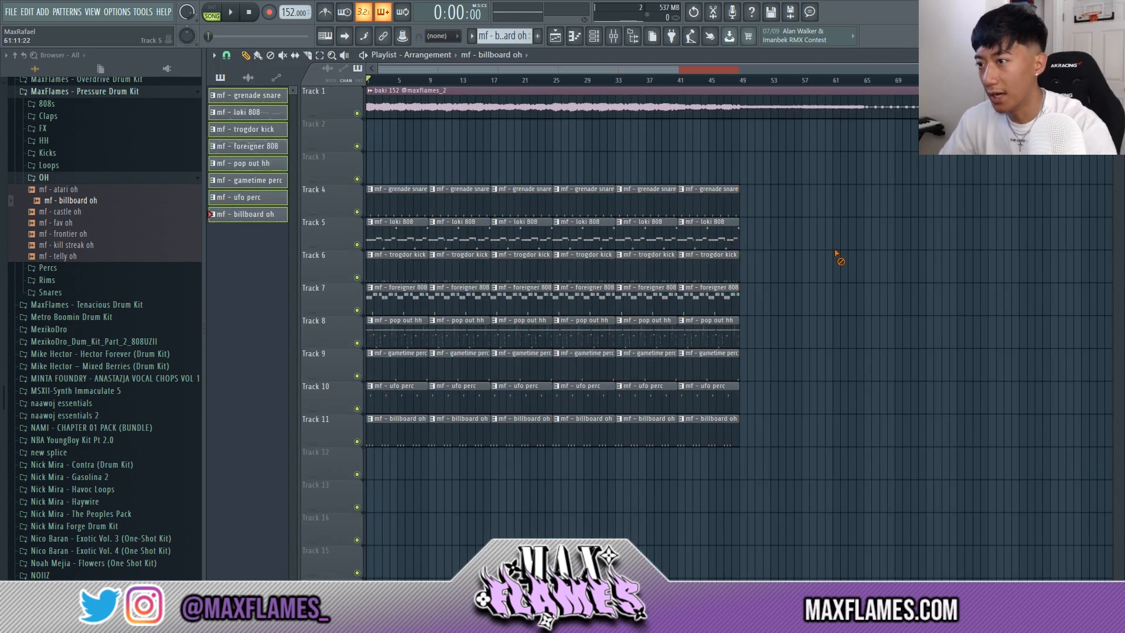
- Clear the foreigner 808 and percussion clips from bars 1–8, keeping a pop out hh clip at bar 1
{"action": "scroll", "coordinate": [364, 192], "scroll_direction": "up", "scroll_amount": 5}
{"action": "left_click", "coordinate": [399, 80]}
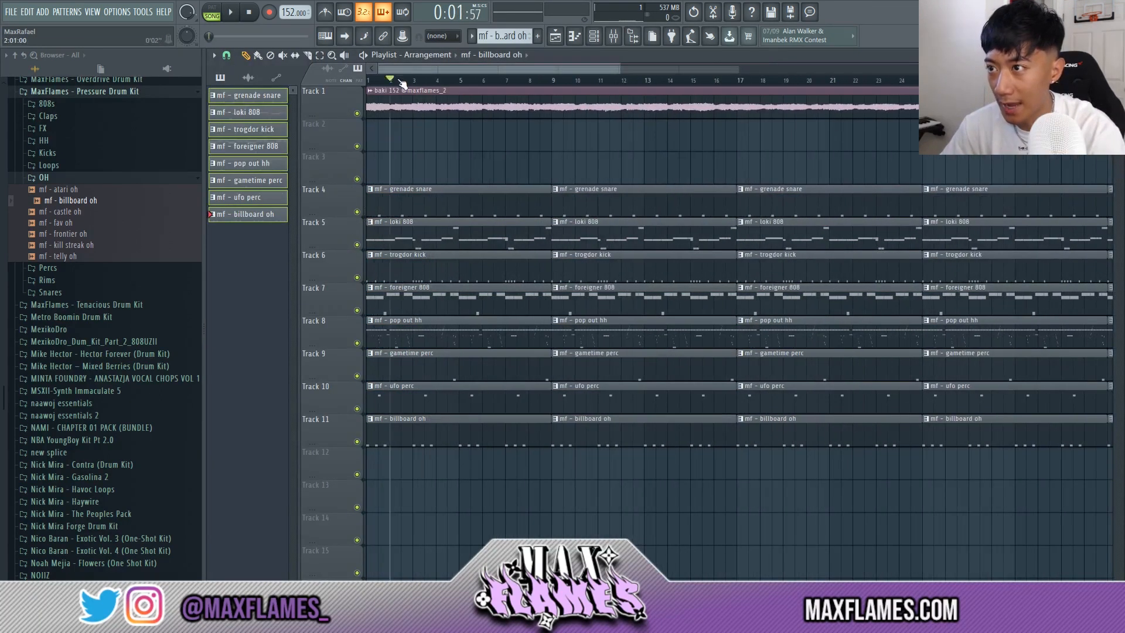
{"action": "right_click", "coordinate": [476, 313]}
{"action": "scroll", "coordinate": [420, 293], "scroll_direction": "down", "scroll_amount": 3}
{"action": "left_click", "coordinate": [505, 322]}
{"action": "left_click", "coordinate": [376, 331]}
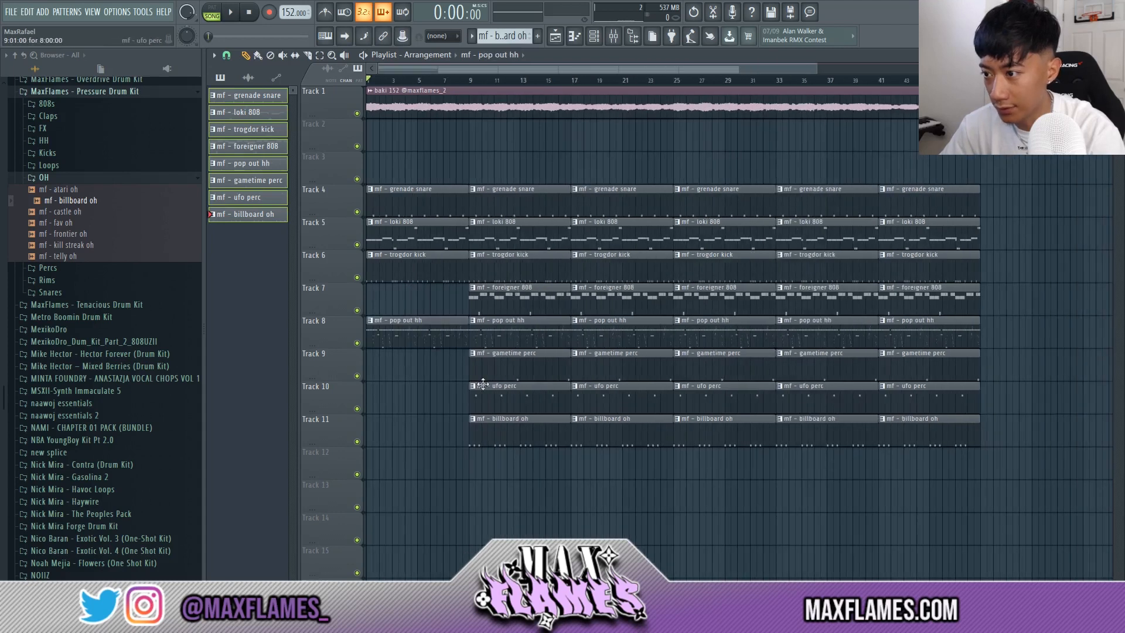
- Leave gametime perc out of bars 1–8, put a billboard oh clip back at bar 1, and play the arrangement
{"action": "left_click", "coordinate": [499, 363]}
{"action": "left_click", "coordinate": [375, 363]}
{"action": "right_click", "coordinate": [436, 371]}
{"action": "left_click", "coordinate": [499, 431]}
{"action": "left_click", "coordinate": [375, 430]}
{"action": "key", "text": "space"}
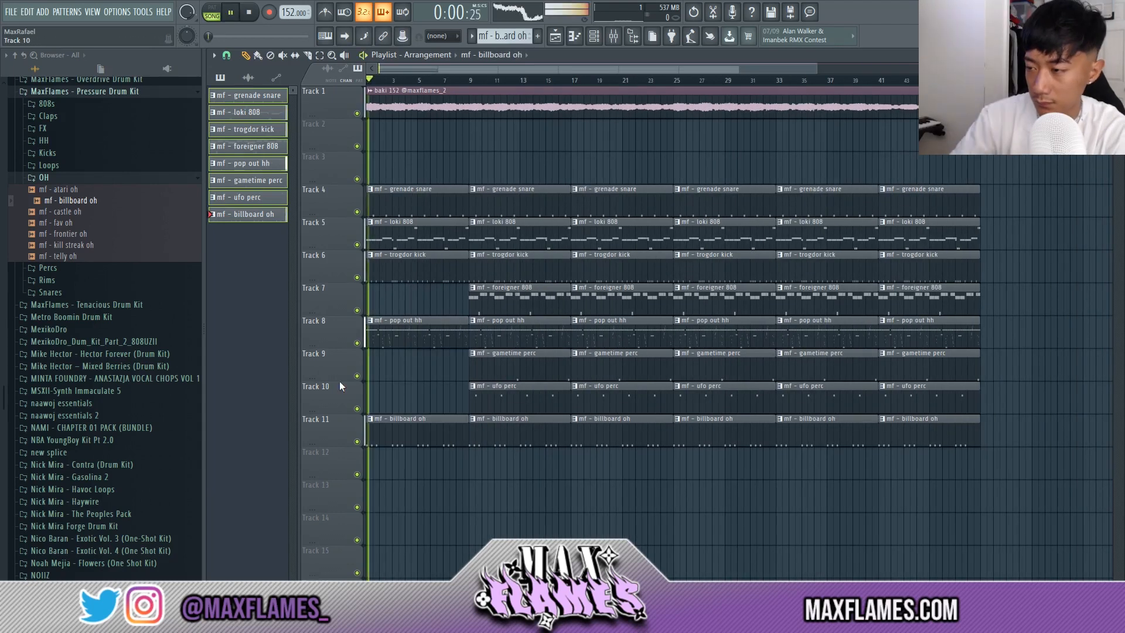
- Remove the foreigner 808 clip from bars 9–16 and make the trogdor kick start at bar 9 instead of bar 1
{"action": "right_click", "coordinate": [507, 282]}
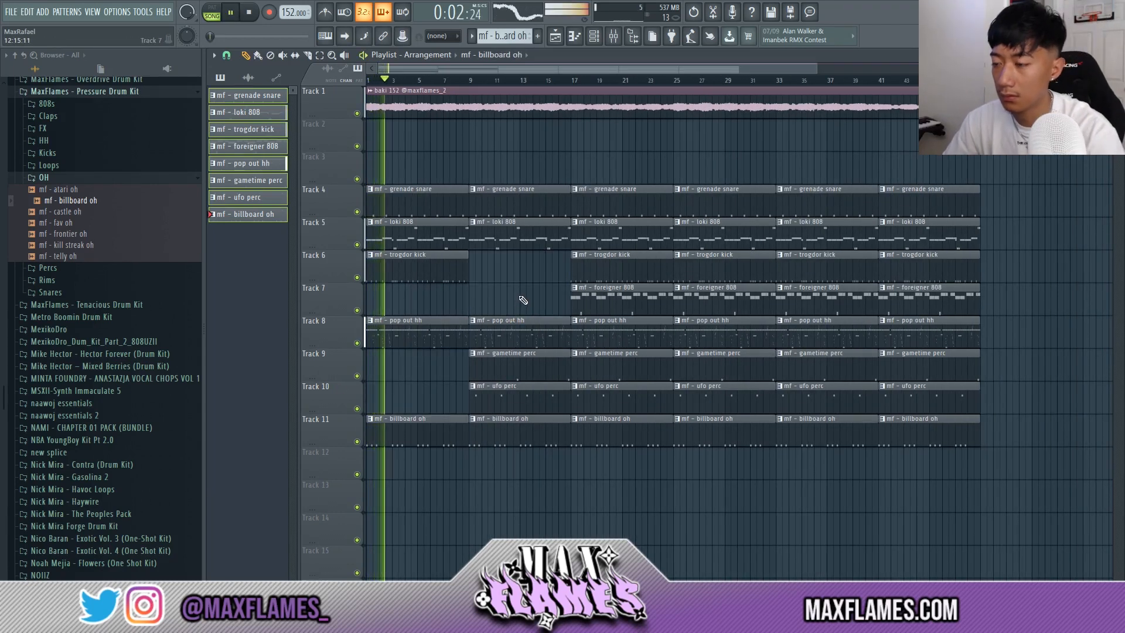
{"action": "left_click_drag", "start_coordinate": [620, 295], "coordinate": [448, 270]}
{"action": "right_click", "coordinate": [480, 292]}
{"action": "key", "text": "ctrl+b"}
{"action": "right_click", "coordinate": [461, 277]}
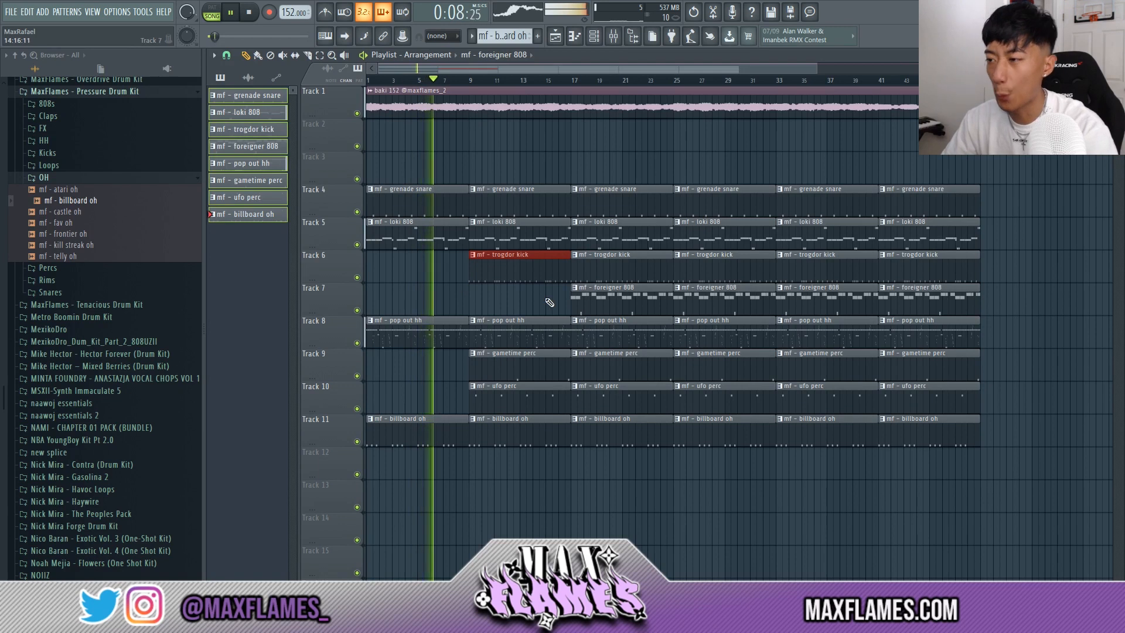
- Remove the trogdor kick, loki 808 and billboard oh clips from bars 17–24, then stop playback
{"action": "right_click", "coordinate": [632, 266]}
{"action": "right_click", "coordinate": [635, 240]}
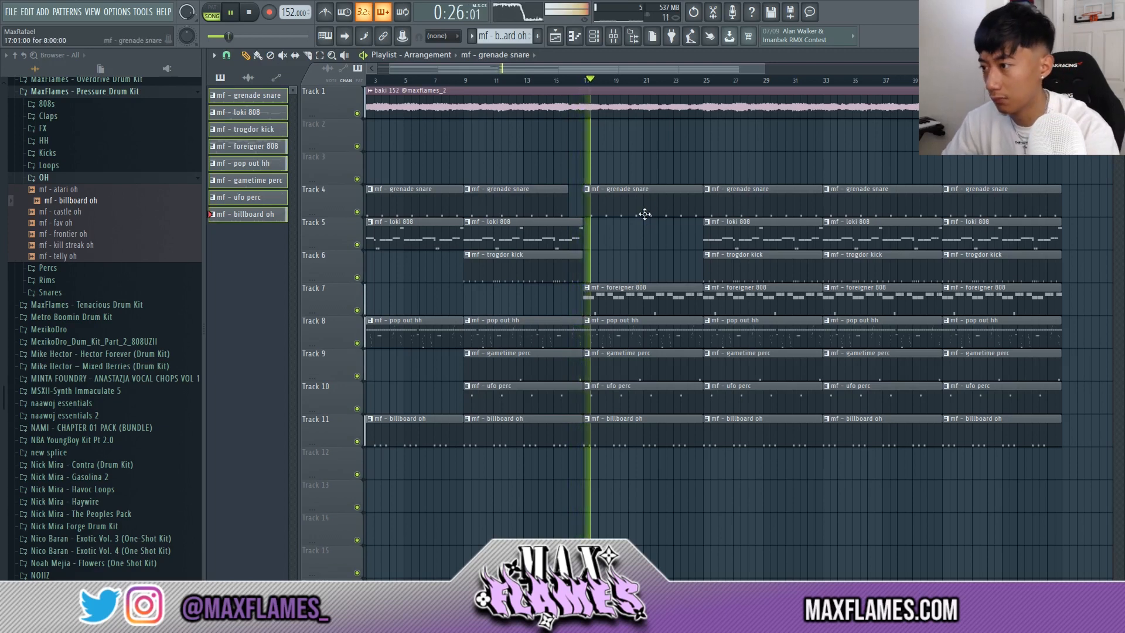
{"action": "right_click", "coordinate": [640, 422]}
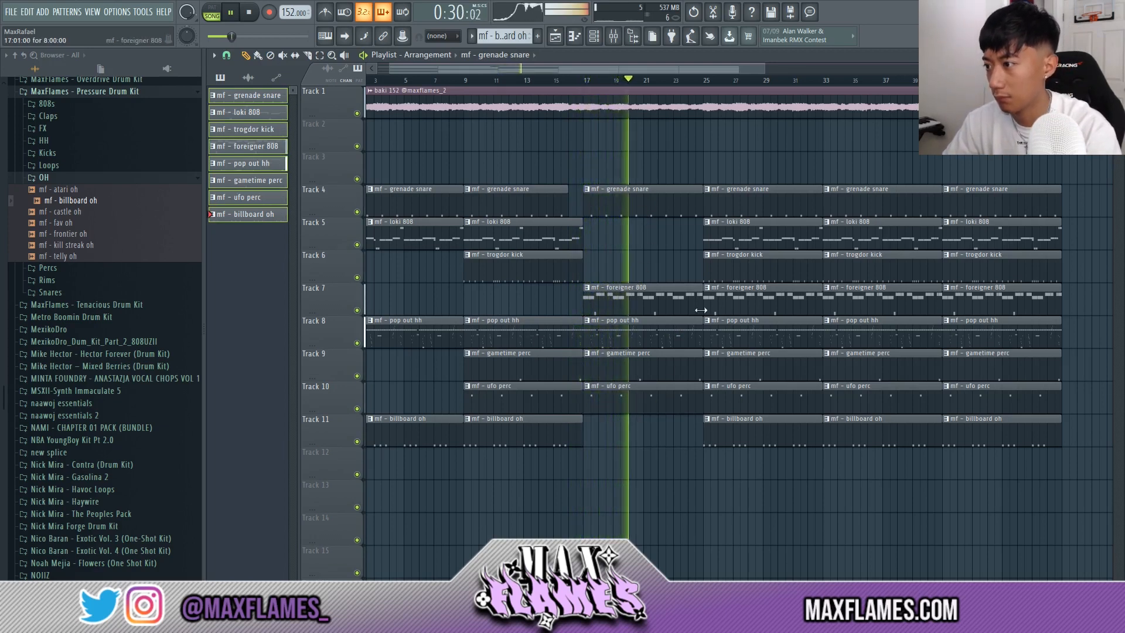
{"action": "scroll", "coordinate": [542, 308], "scroll_direction": "down", "scroll_amount": 2}
{"action": "scroll", "coordinate": [542, 308], "scroll_direction": "up", "scroll_amount": 2}
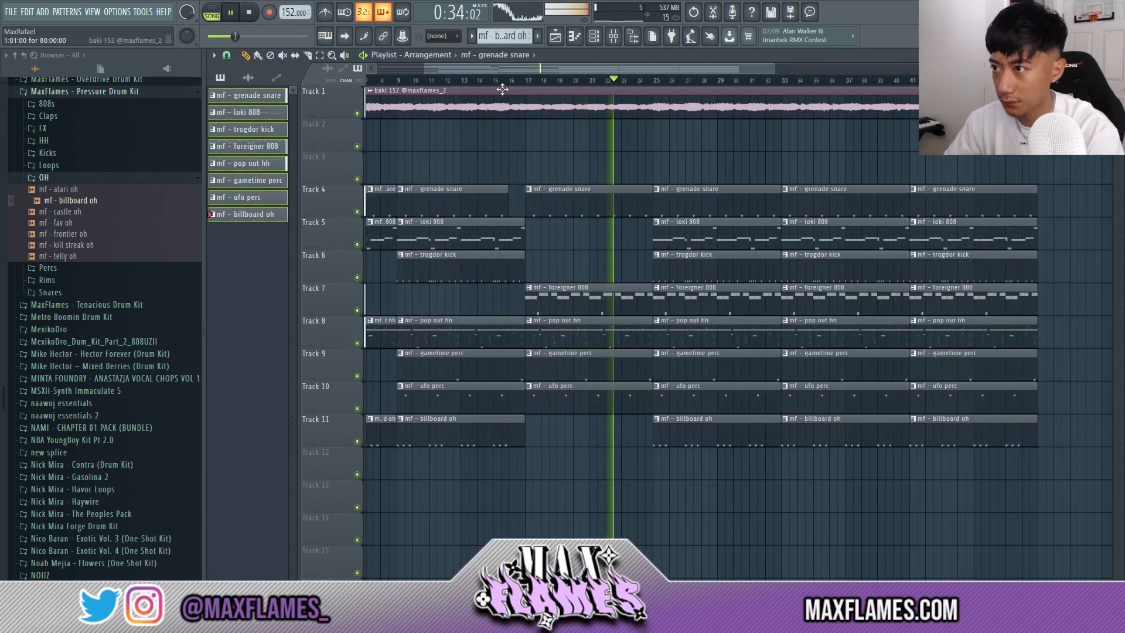
{"action": "key", "text": "space"}
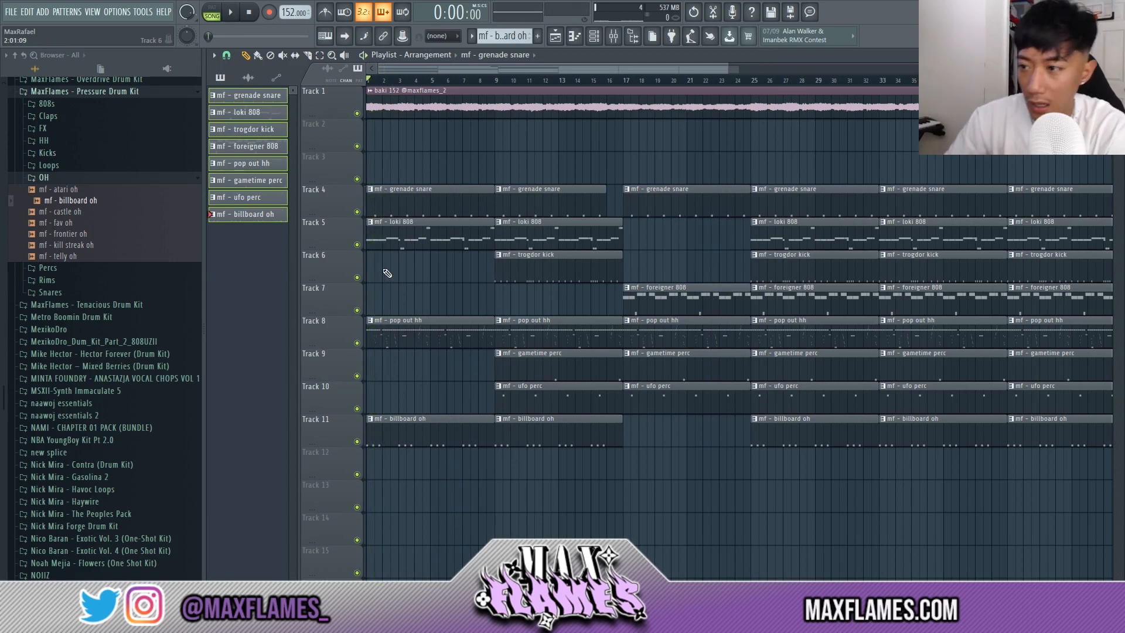
{"action": "left_click", "coordinate": [371, 321]}
{"action": "left_click", "coordinate": [426, 389]}
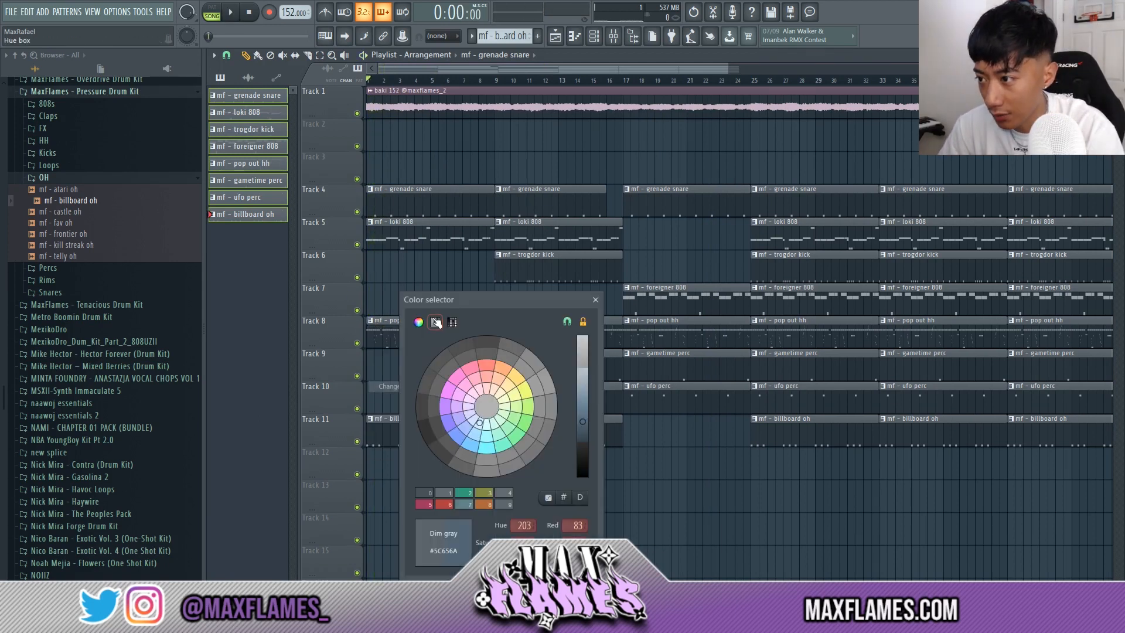
{"action": "key", "text": "Escape"}
- Make the first pop out hh clip unique and delete all its notes below C5 in the piano roll
{"action": "left_click", "coordinate": [372, 321]}
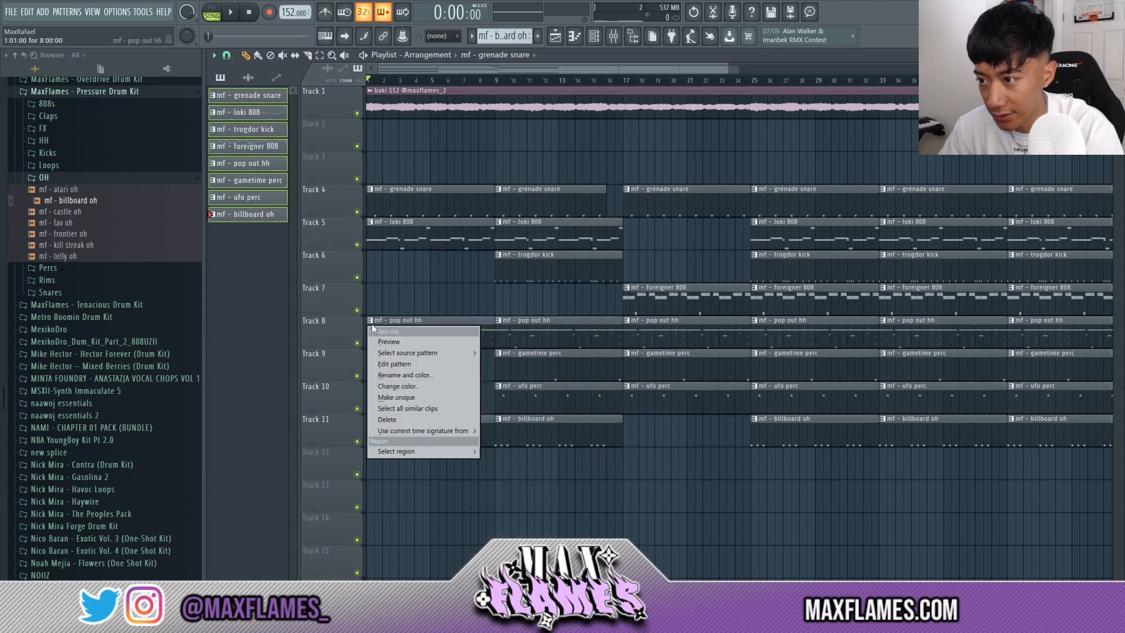
{"action": "left_click", "coordinate": [423, 397]}
{"action": "double_click", "coordinate": [427, 328]}
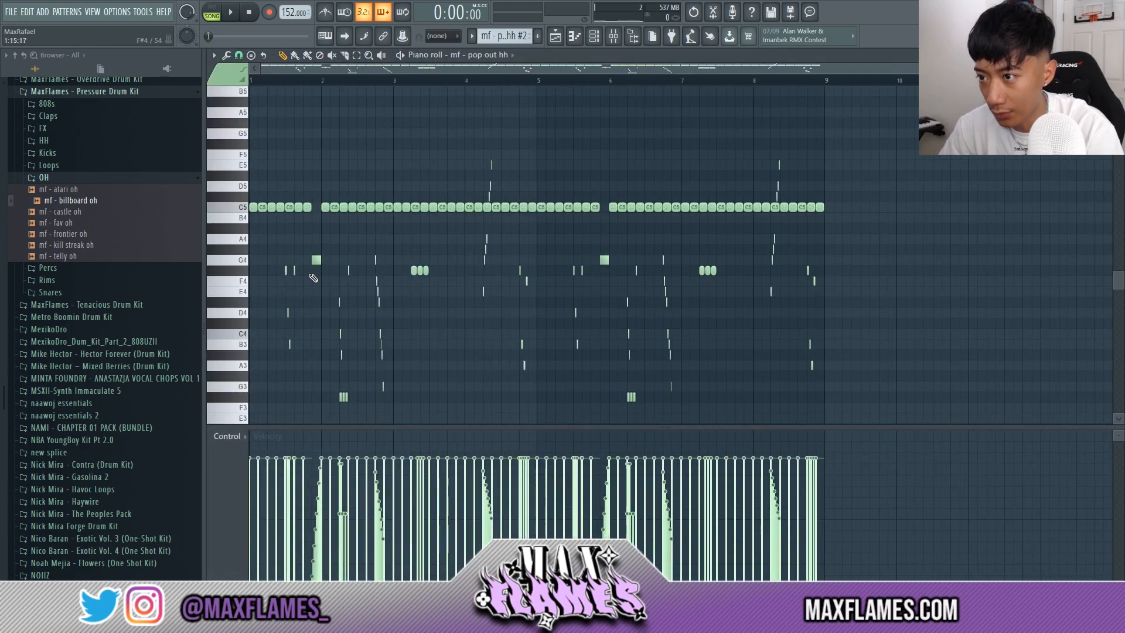
{"action": "left_click_drag", "start_coordinate": [240, 242], "coordinate": [272, 415]}
{"action": "key", "text": "Delete"}
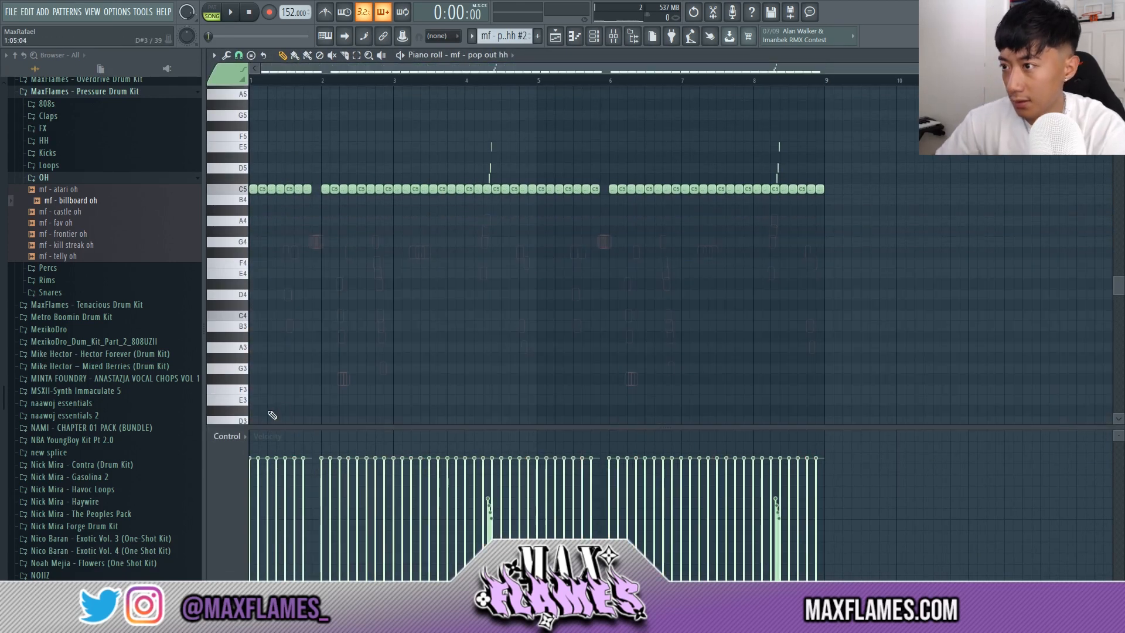
- Reduce the pop out hh #2 pattern to an unbroken row of C5 notes and play the arrangement from the playlist
{"action": "left_click_drag", "start_coordinate": [243, 188], "coordinate": [260, 82]}
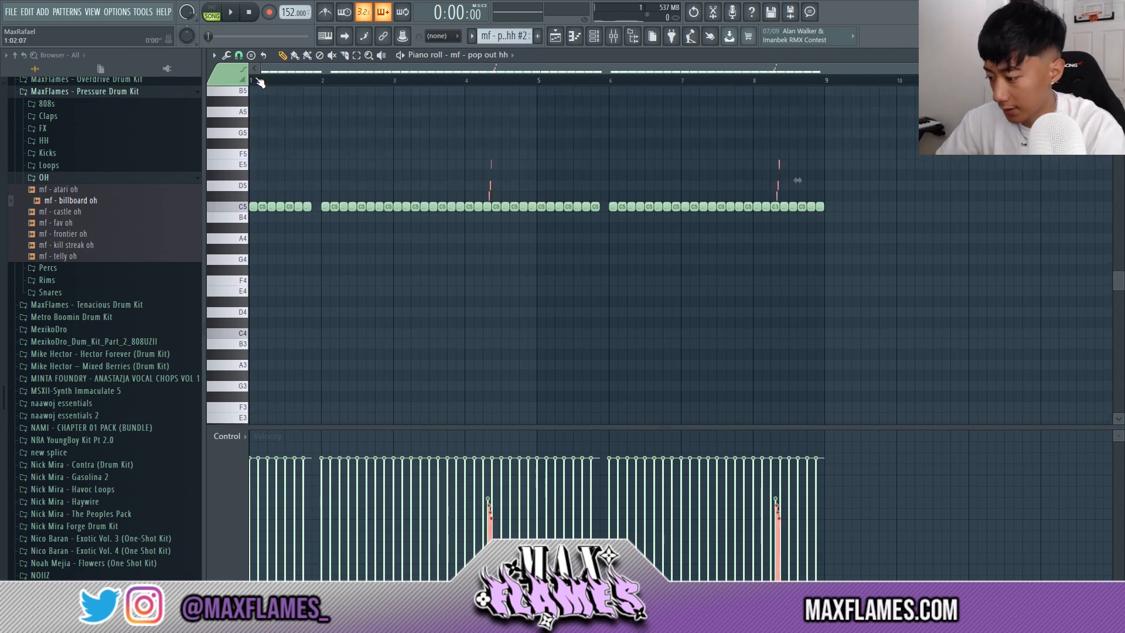
{"action": "key", "text": "Delete"}
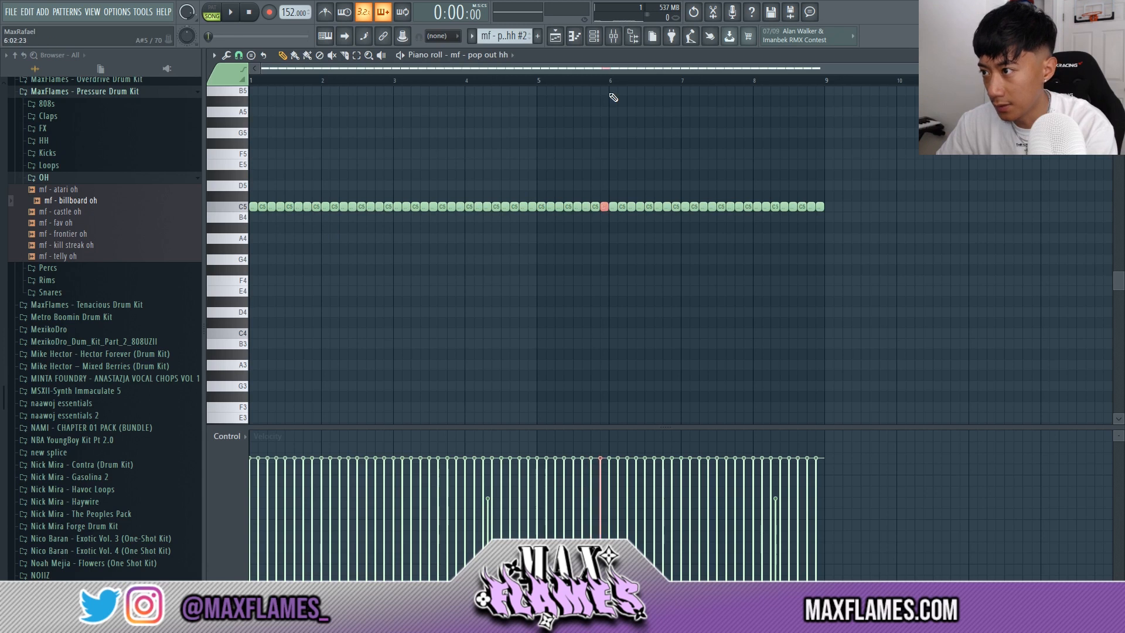
{"action": "left_click", "coordinate": [561, 39]}
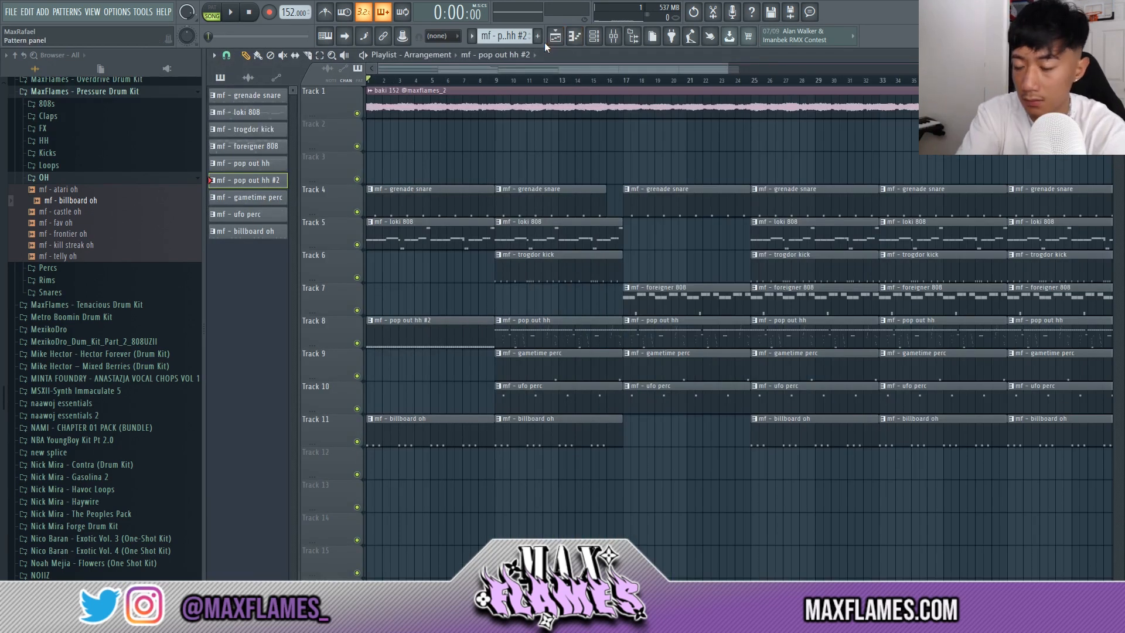
{"action": "key", "text": "space"}
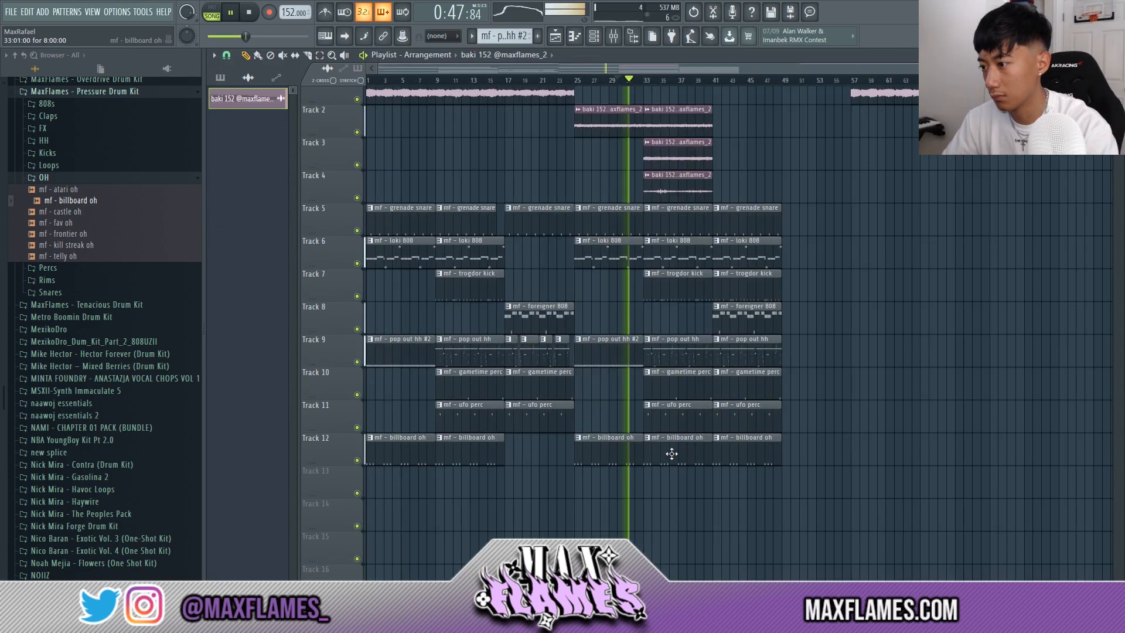
- Remove the billboard oh clip from bars 25–32 and place it back at bar 25
{"action": "right_click", "coordinate": [617, 460]}
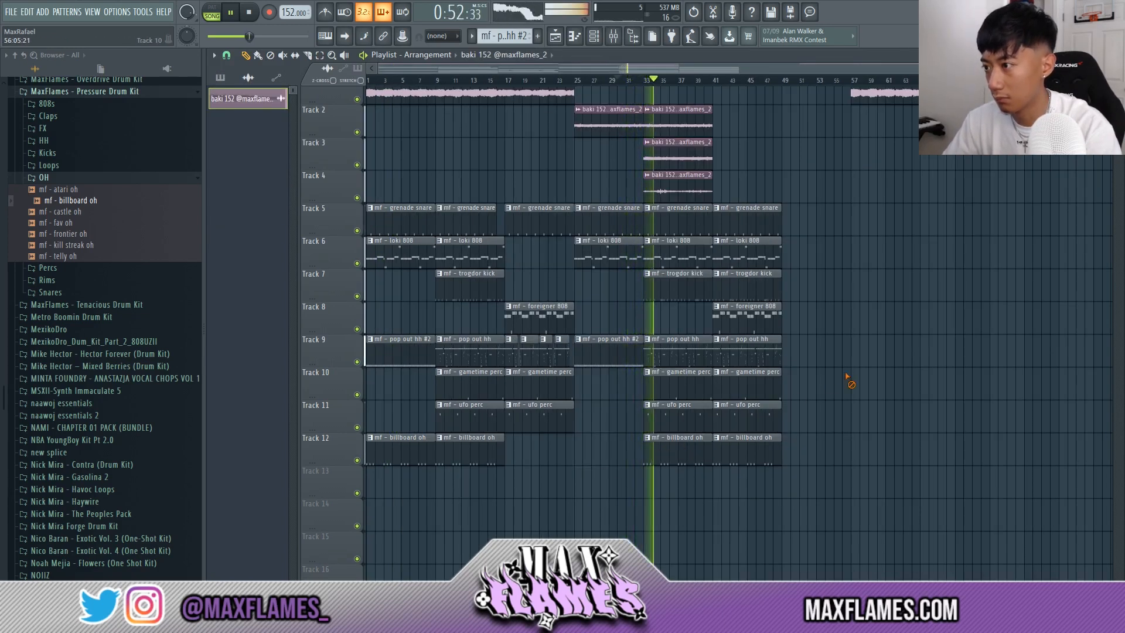
{"action": "left_click", "coordinate": [583, 433]}
{"action": "left_click_drag", "start_coordinate": [583, 431], "coordinate": [592, 432]}
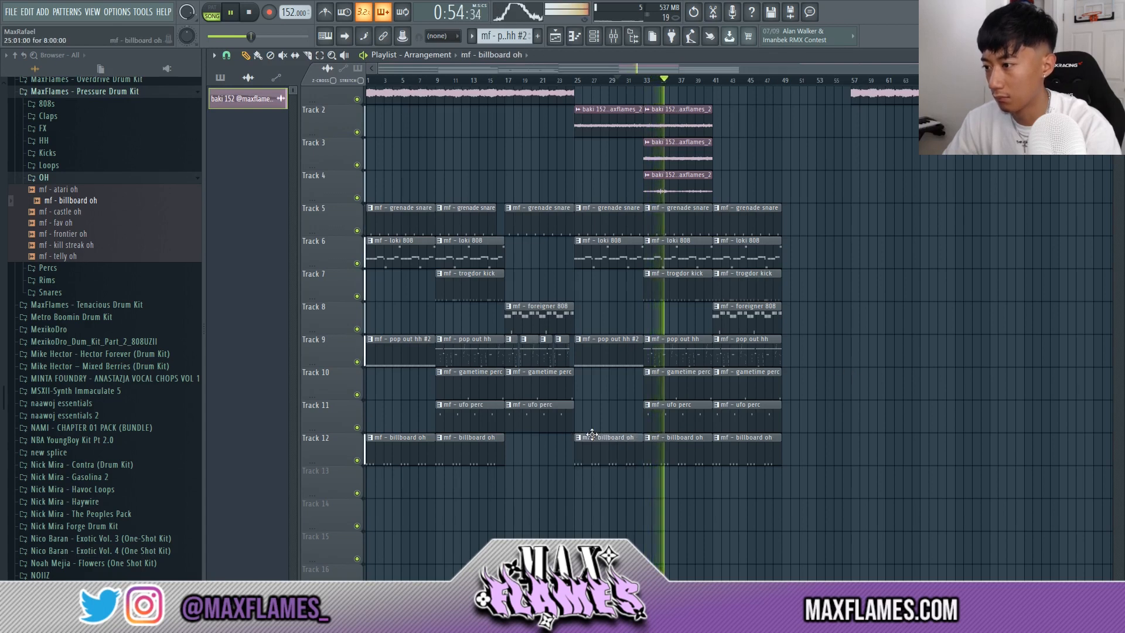
- Move the later melody clip on Track 1 to bar 41 and remove the trogdor kick and loki 808 clips from bars 41–48
{"action": "scroll", "coordinate": [817, 273], "scroll_direction": "up", "scroll_amount": 1}
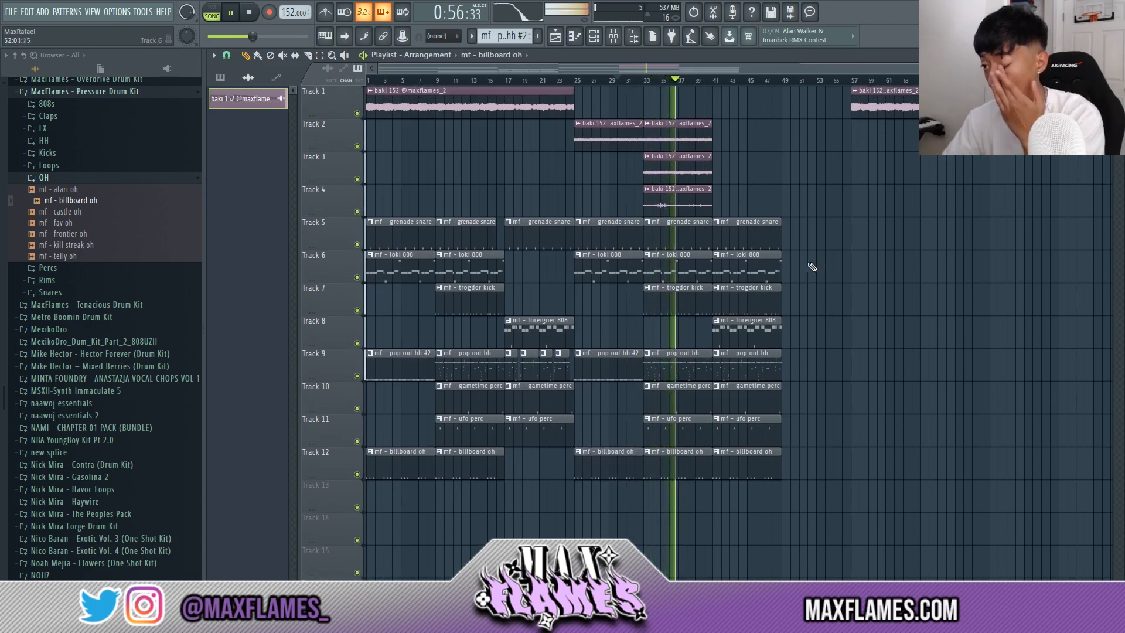
{"action": "left_click_drag", "start_coordinate": [878, 100], "coordinate": [740, 104]}
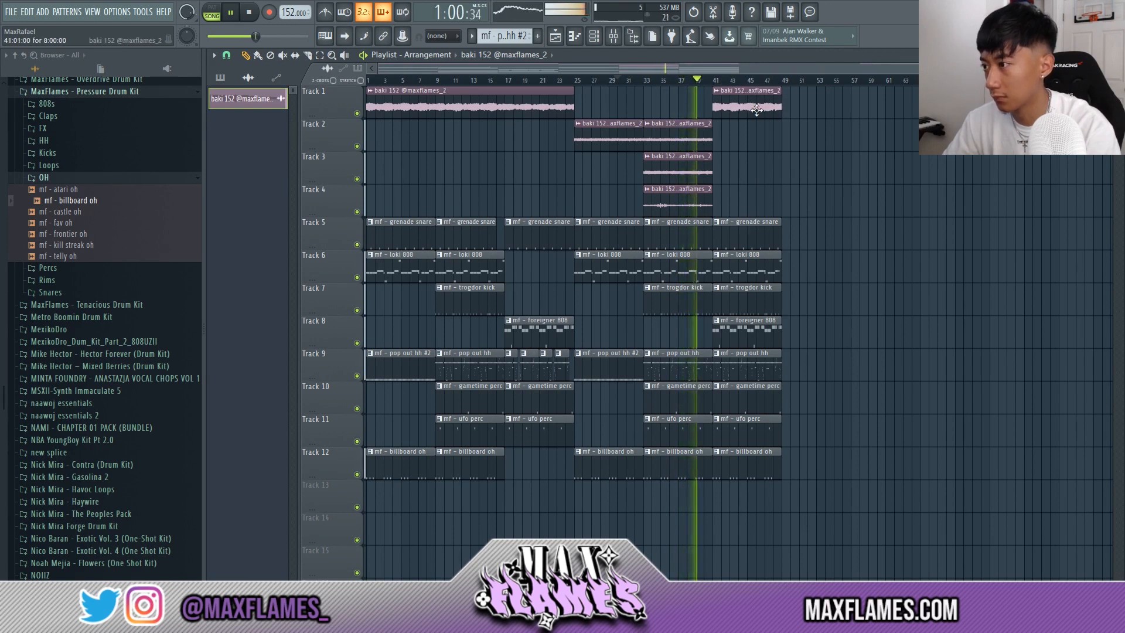
{"action": "right_click", "coordinate": [771, 290]}
{"action": "right_click", "coordinate": [771, 267]}
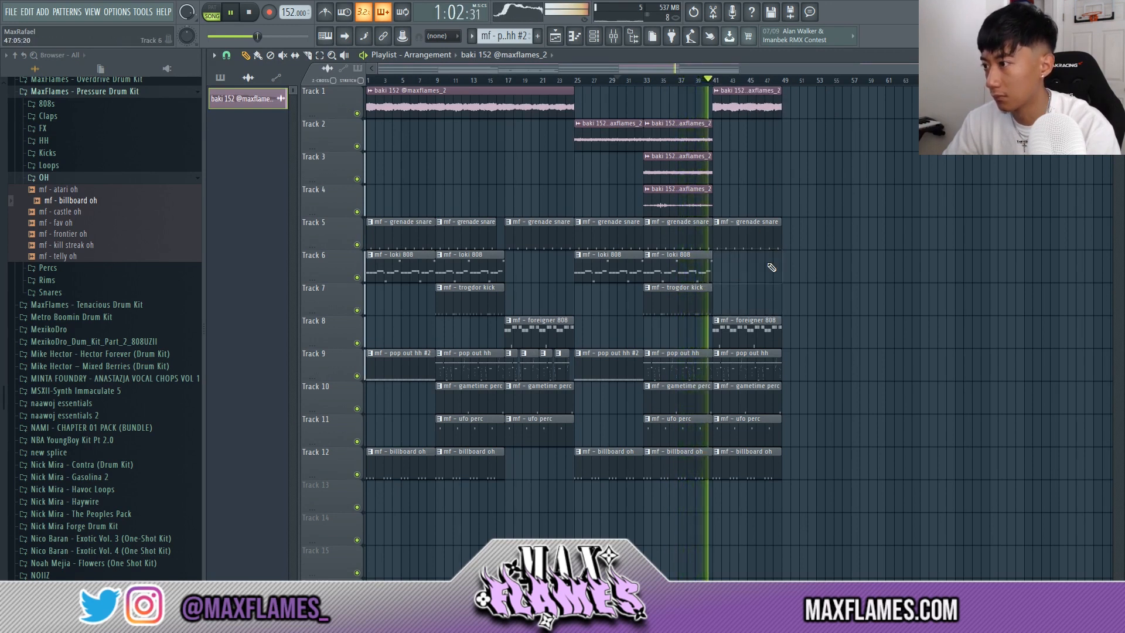
- Replace the pop out hh clip in bars 33–40 with a copy of the chopped hi-hats from bars 17–24, and remove gametime perc there
{"action": "right_click", "coordinate": [700, 373]}
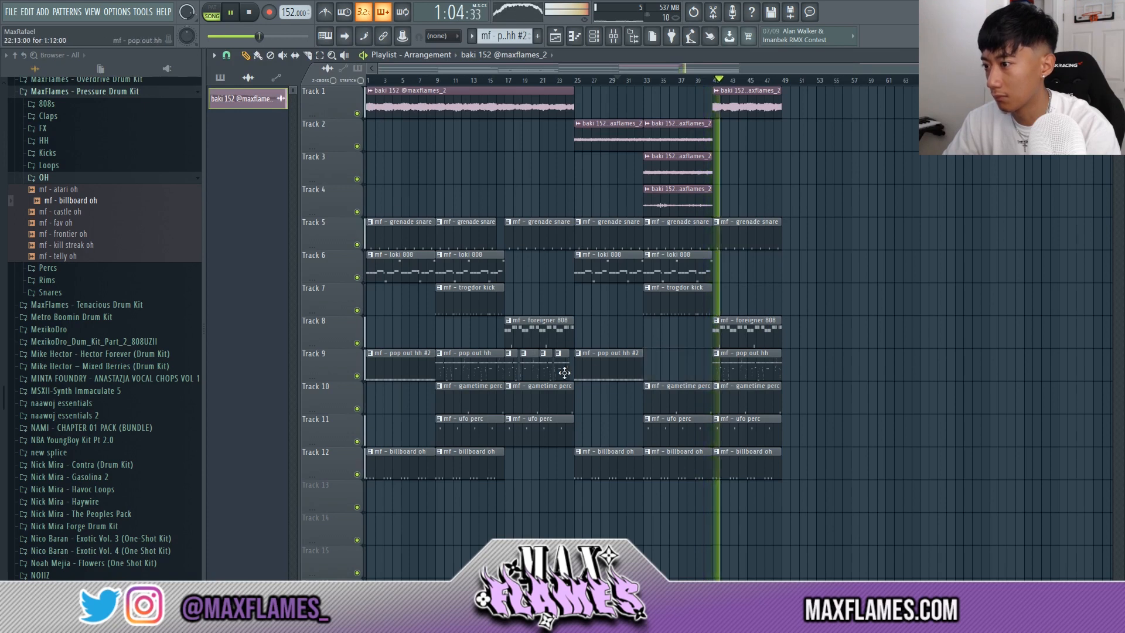
{"action": "left_click_drag", "start_coordinate": [565, 372], "coordinate": [668, 376]}
{"action": "key", "text": "space"}
{"action": "key", "text": "space"}
{"action": "right_click", "coordinate": [685, 404]}
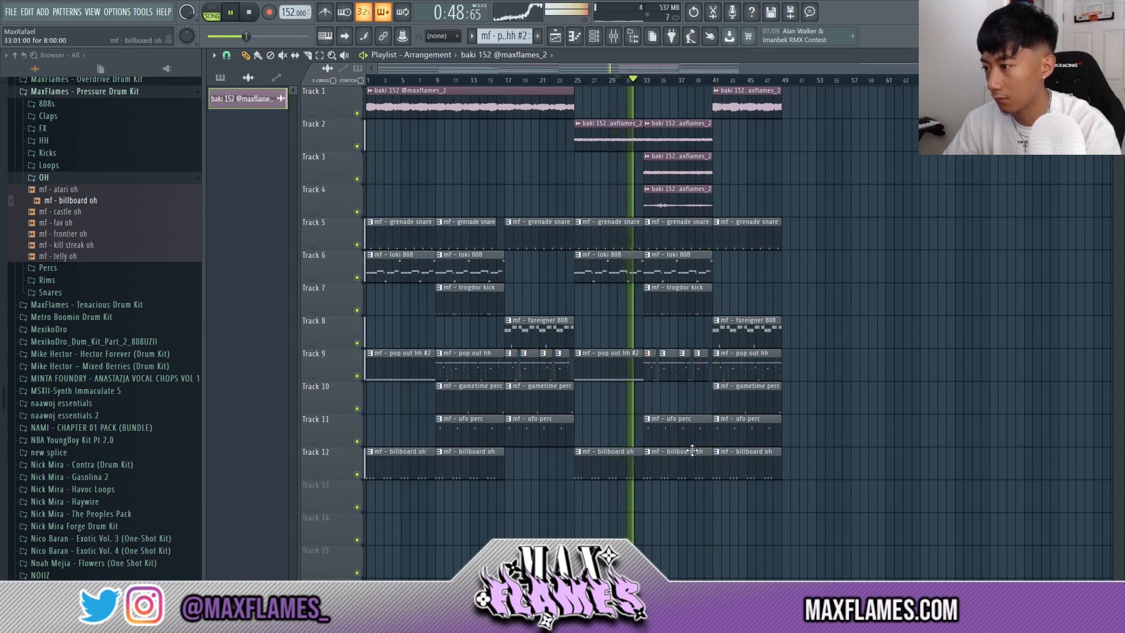
- Keep billboard oh in bars 41–48 and replace the pop out hh clip there with a copy of pop out hh #2
{"action": "right_click", "coordinate": [751, 469]}
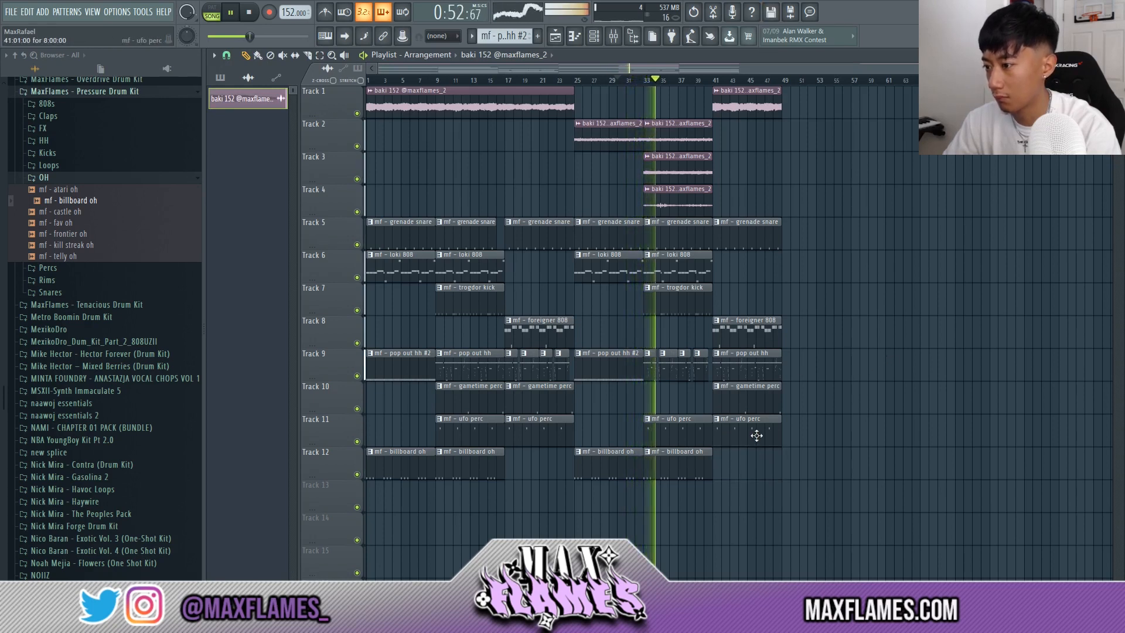
{"action": "left_click", "coordinate": [722, 472]}
{"action": "right_click", "coordinate": [747, 365]}
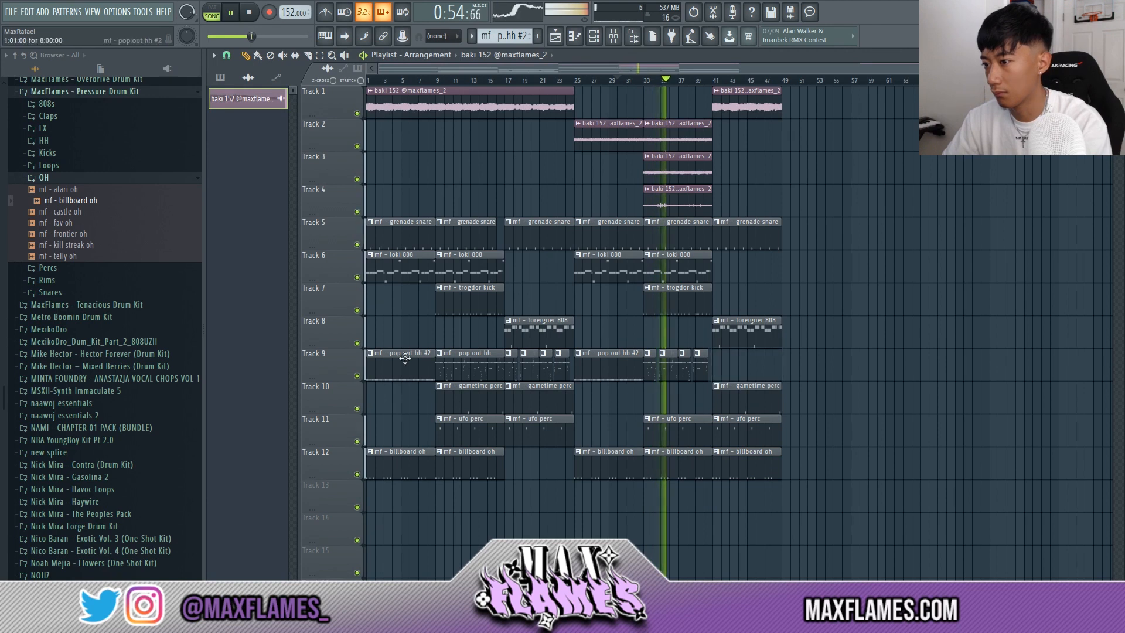
{"action": "left_click_drag", "start_coordinate": [403, 358], "coordinate": [744, 369]}
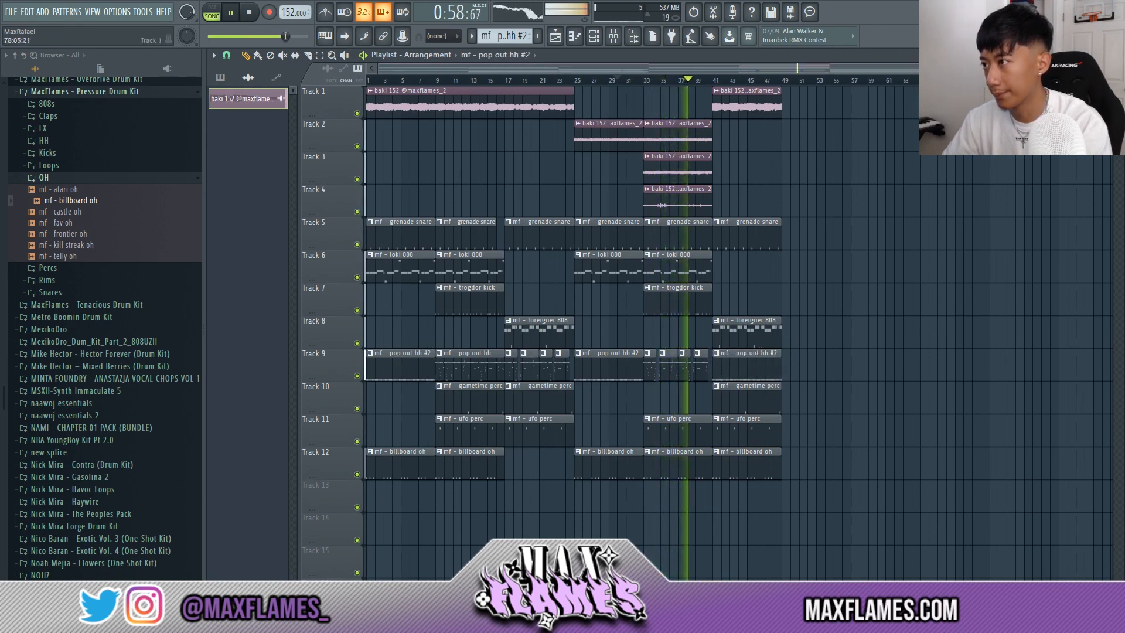
{"action": "key", "text": "ctrl+a"}
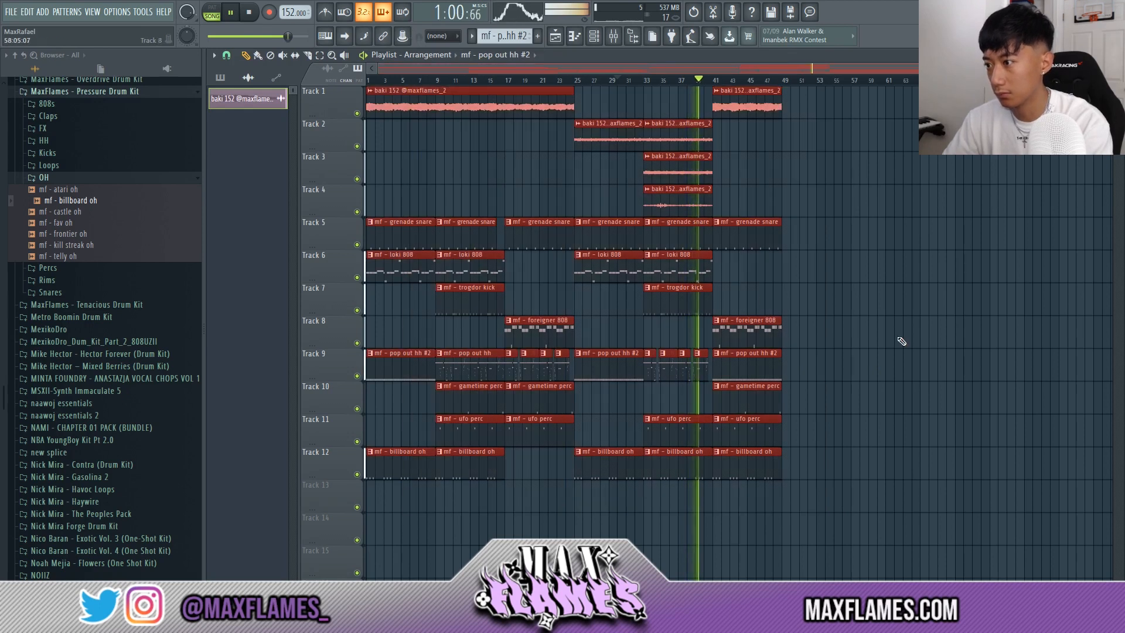
{"action": "key", "text": "ctrl+d"}
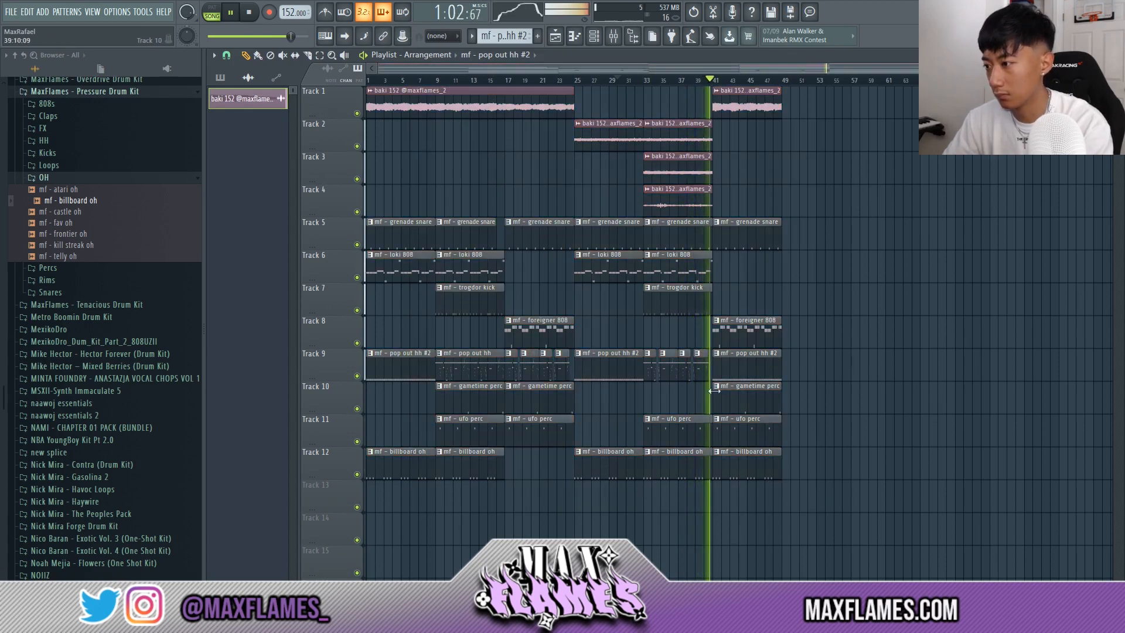
- Remove the gametime perc and ufo perc clips from bars 41–48 and shorten the pop out hh #2 clip there to seven bars
{"action": "right_click", "coordinate": [746, 401]}
{"action": "right_click", "coordinate": [756, 417]}
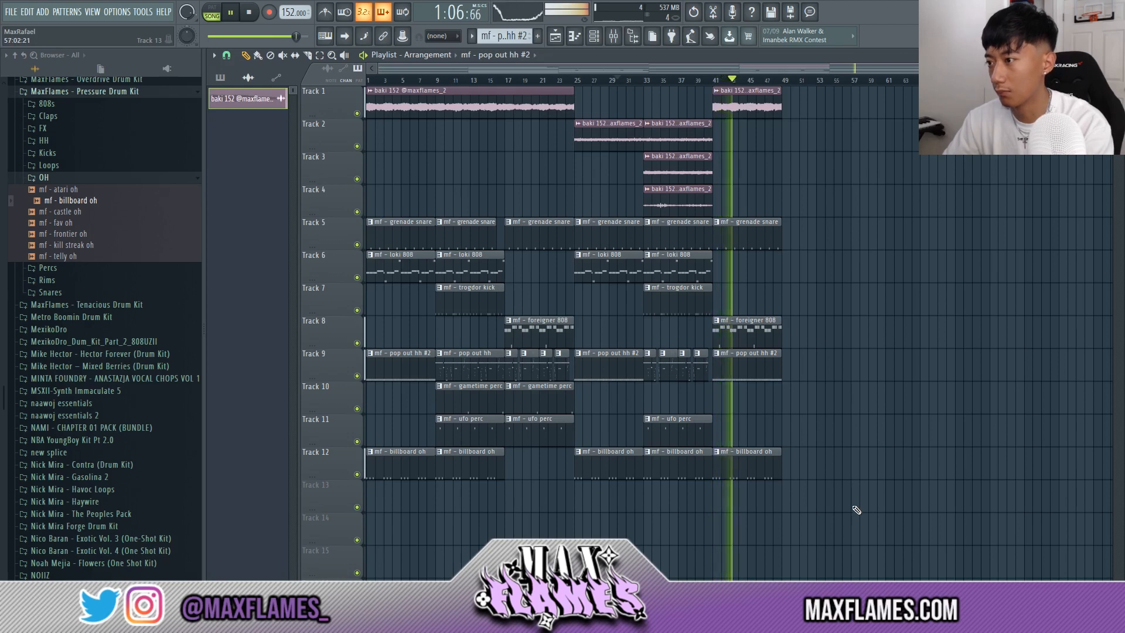
{"action": "scroll", "coordinate": [785, 361], "scroll_direction": "up", "scroll_amount": 3}
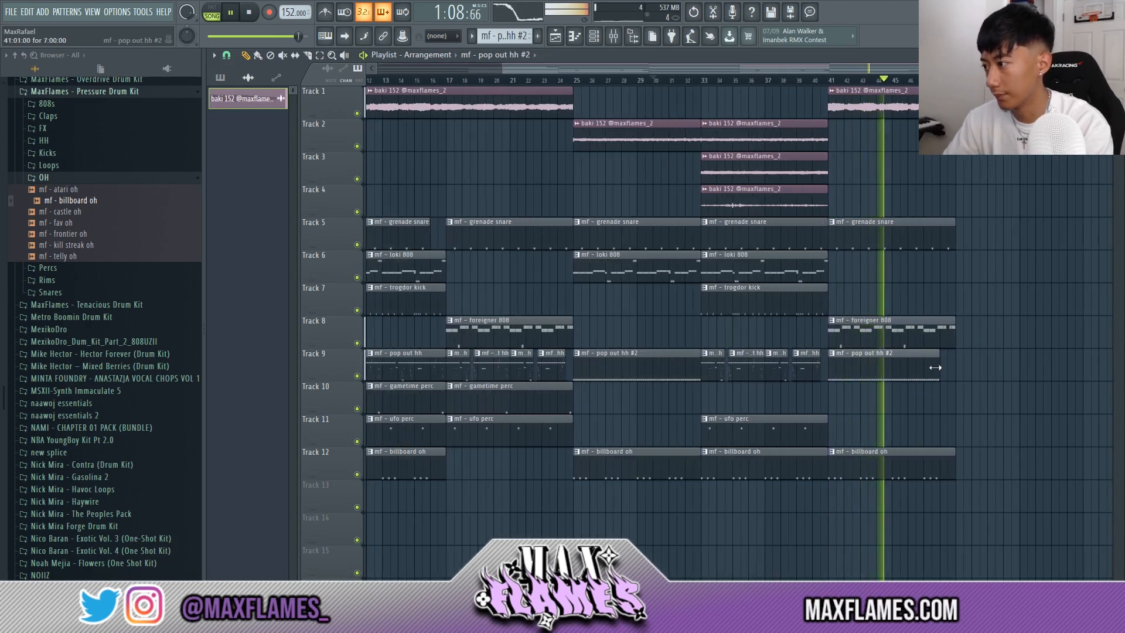
{"action": "scroll", "coordinate": [950, 436], "scroll_direction": "down", "scroll_amount": 3}
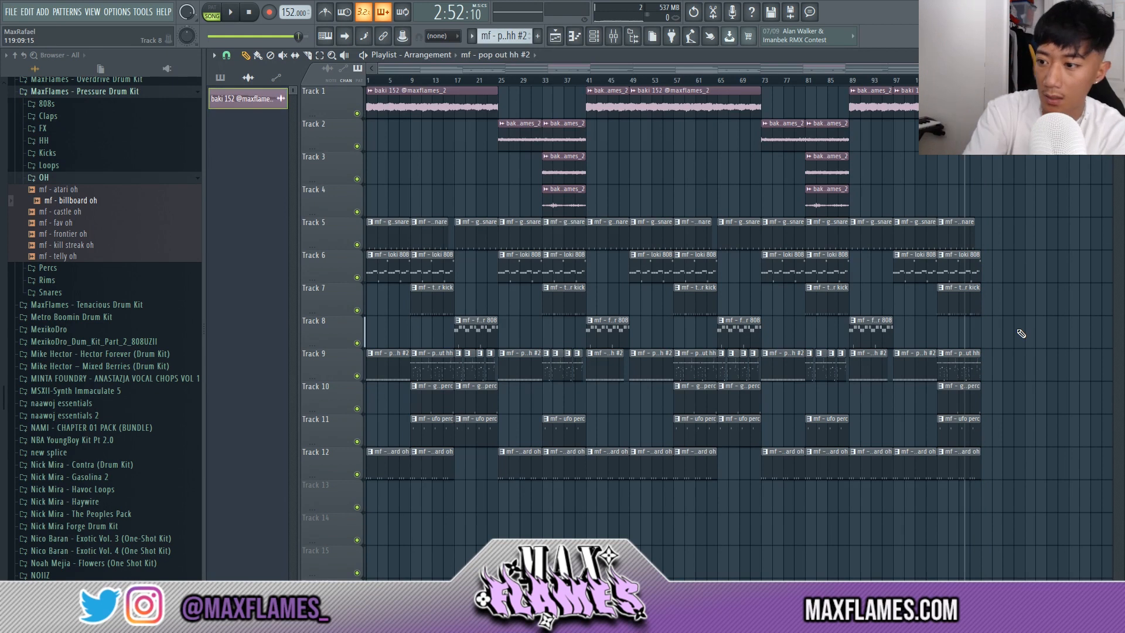